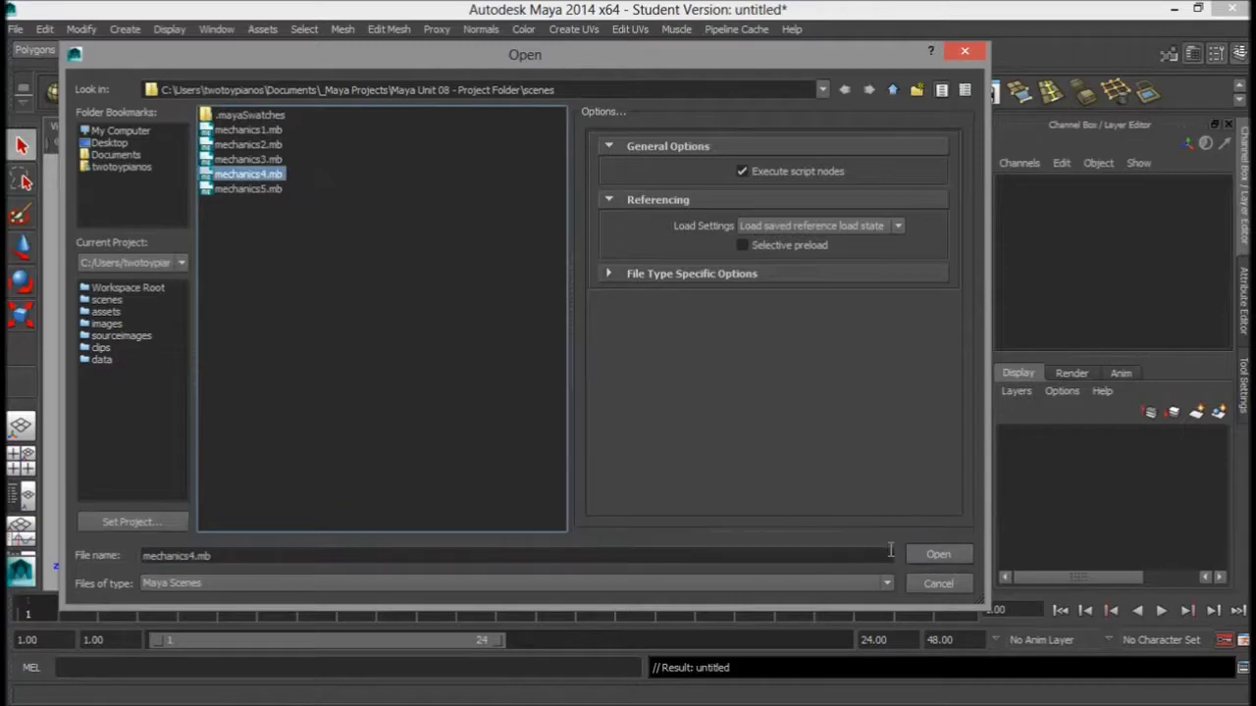
Step: Open the mechanics4.mb scene from the project's scenes folder
left_click(936, 555)
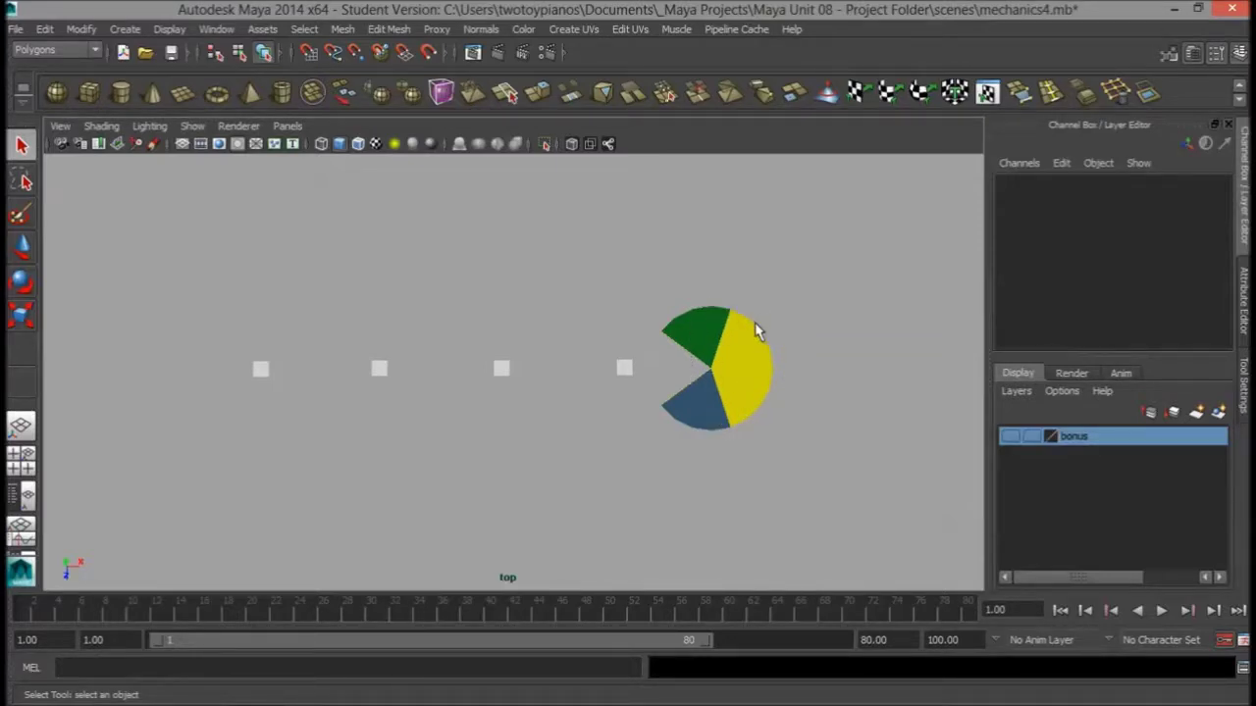
Step: Set a key on only the Rotate Y channel of the blue lower jaw wedge at frame 1
left_click(704, 338)
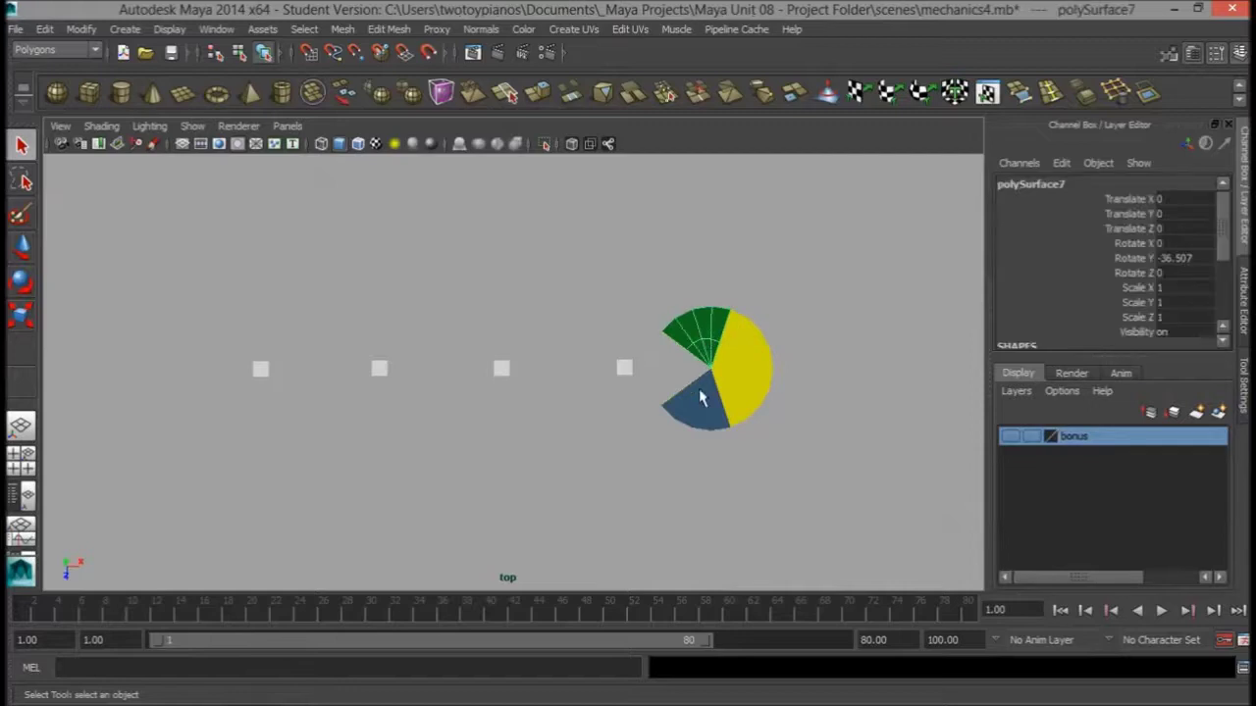
left_click(701, 398)
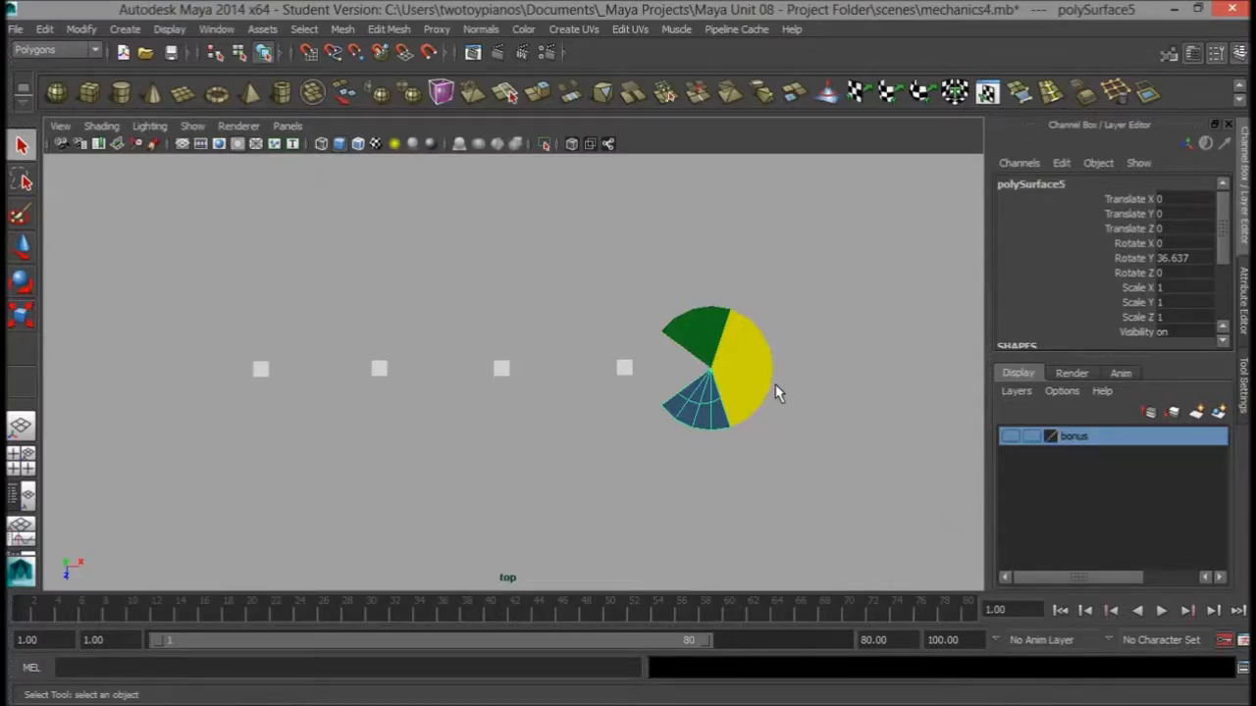
key("alt+v")
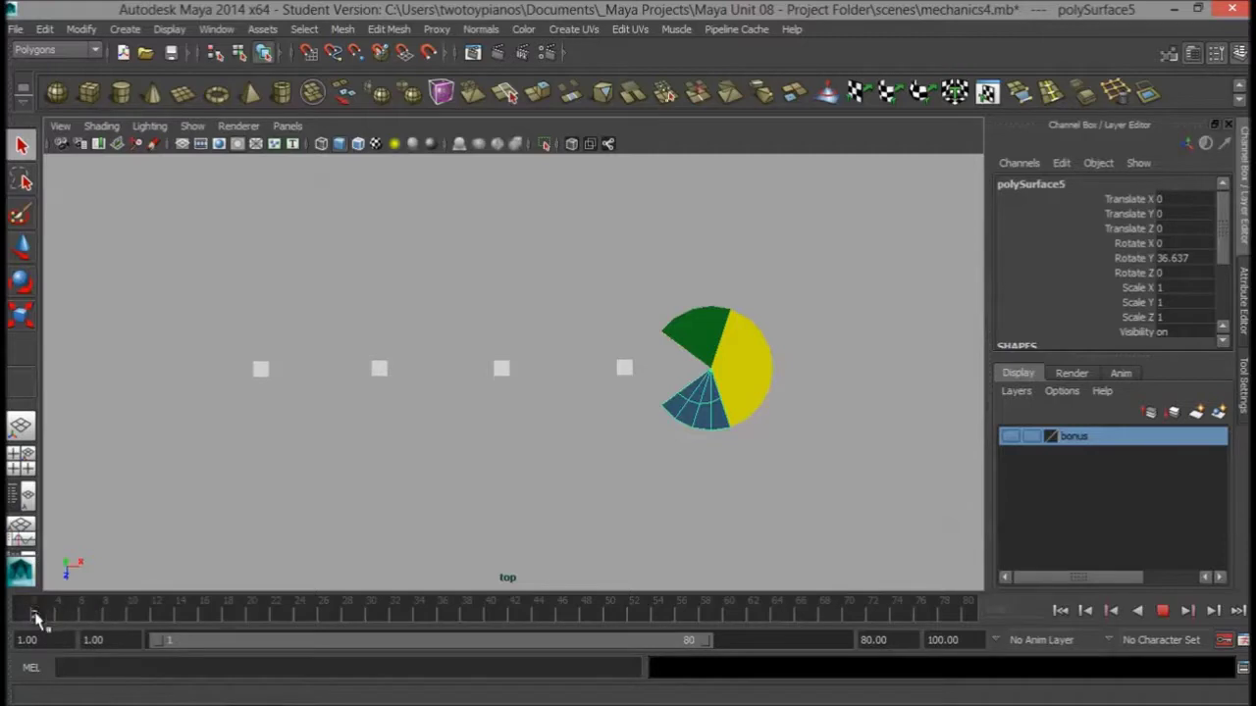
key("alt+v")
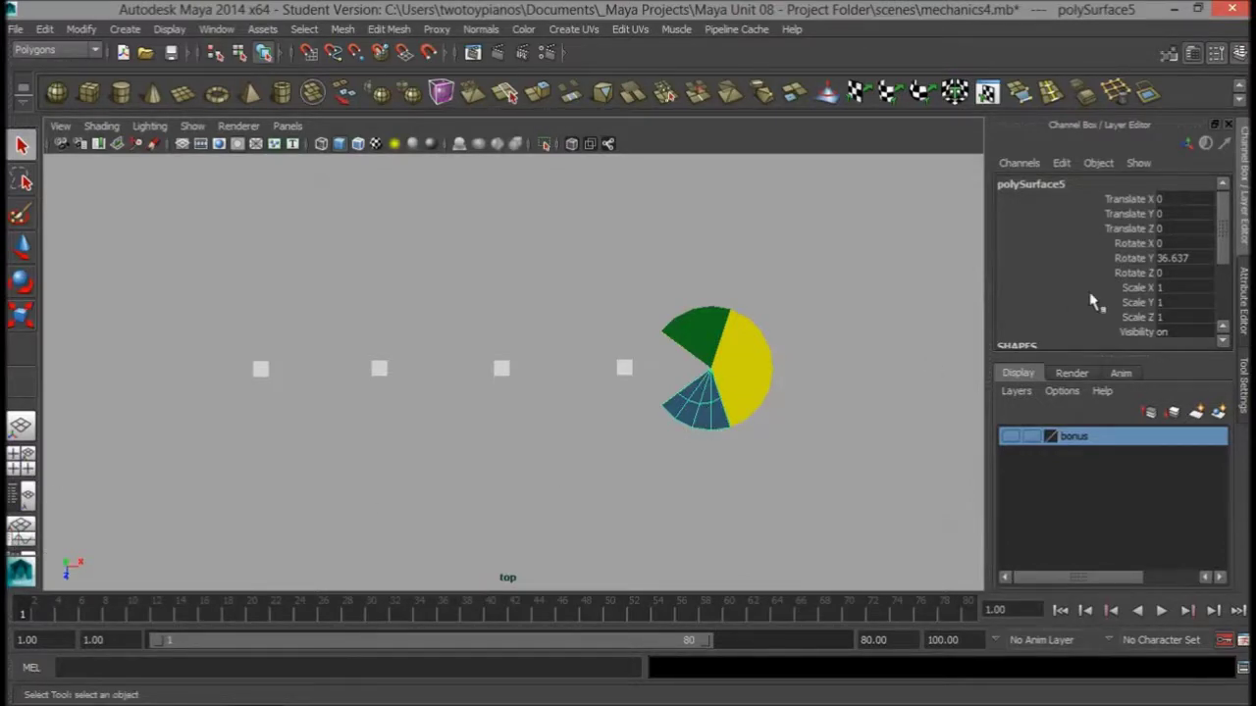
left_click(1128, 258)
key("e")
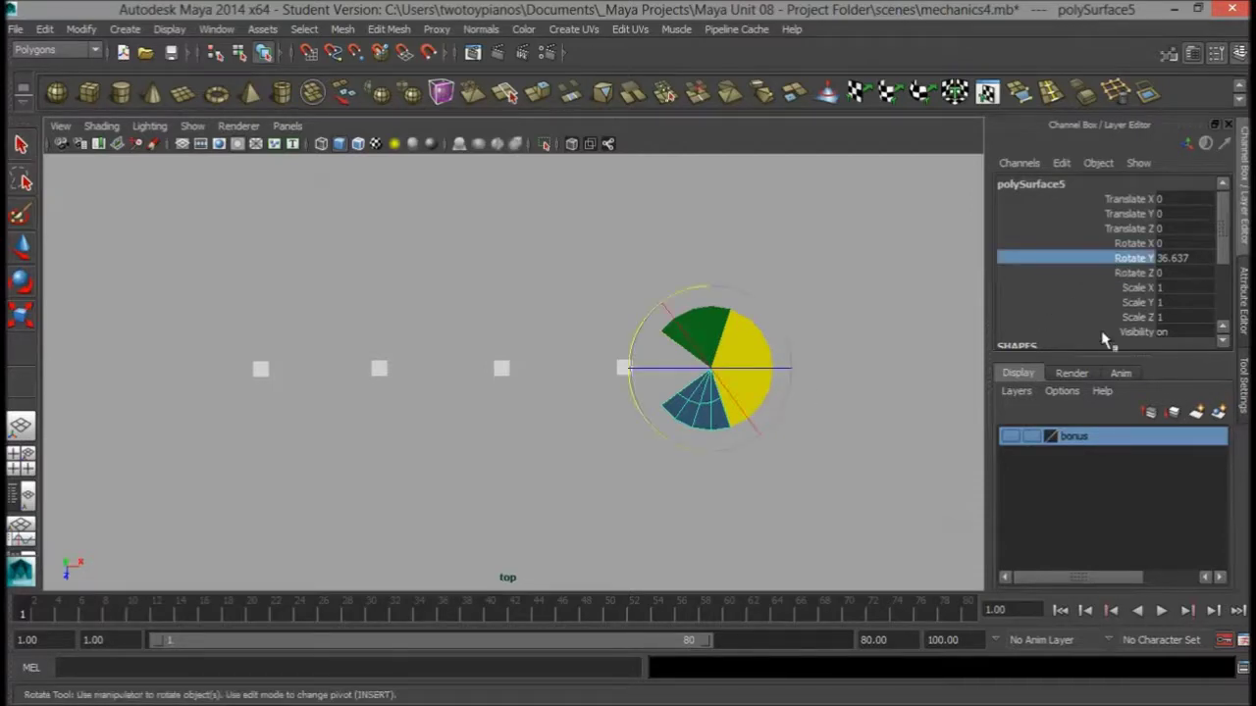
right_click(1126, 267)
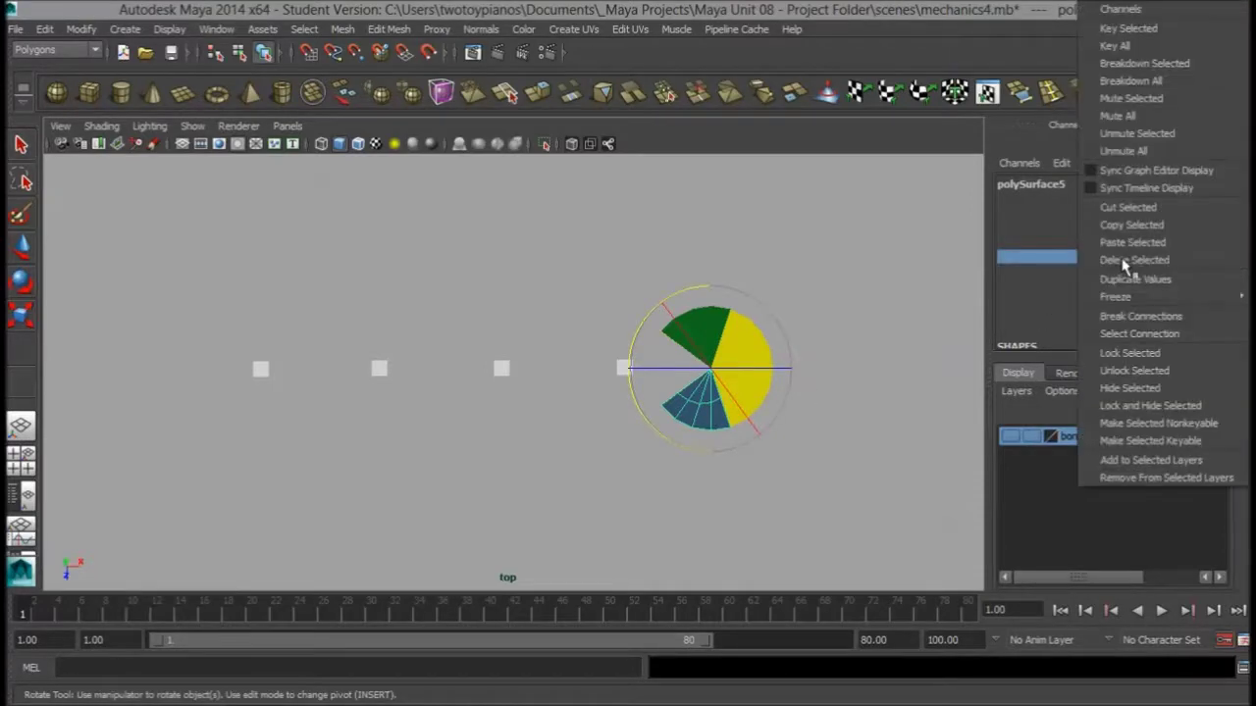
left_click(1146, 29)
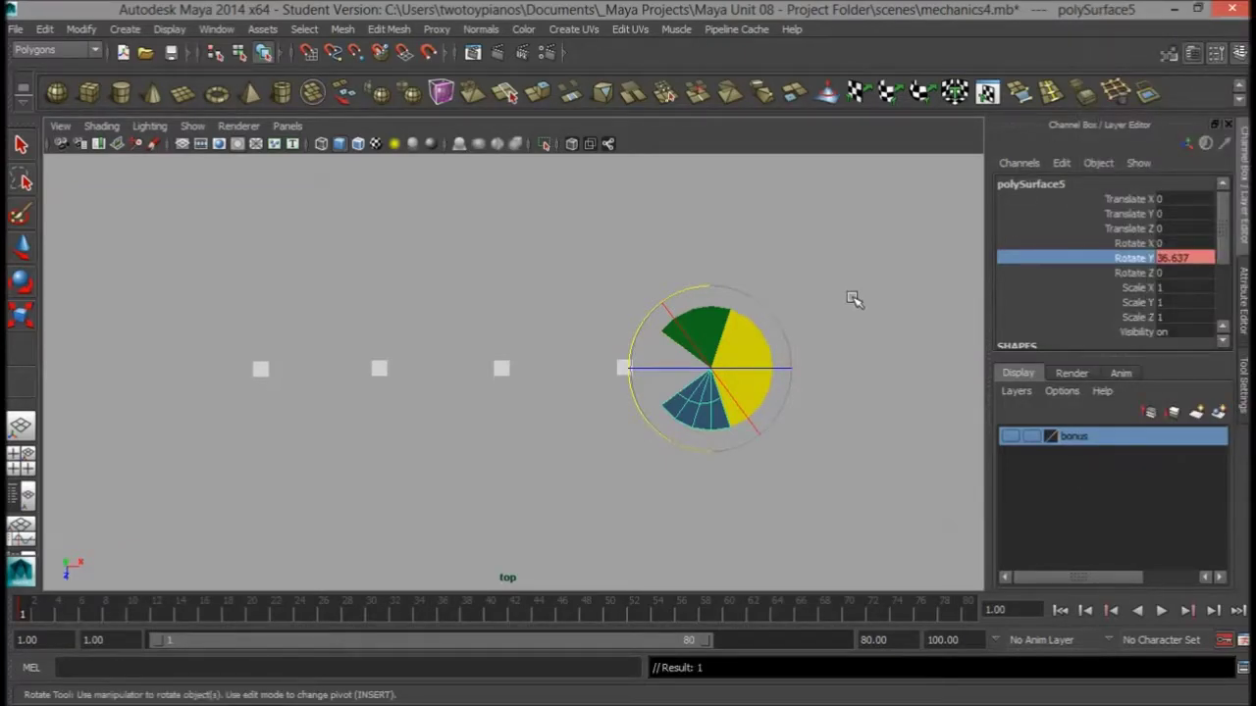
key("q")
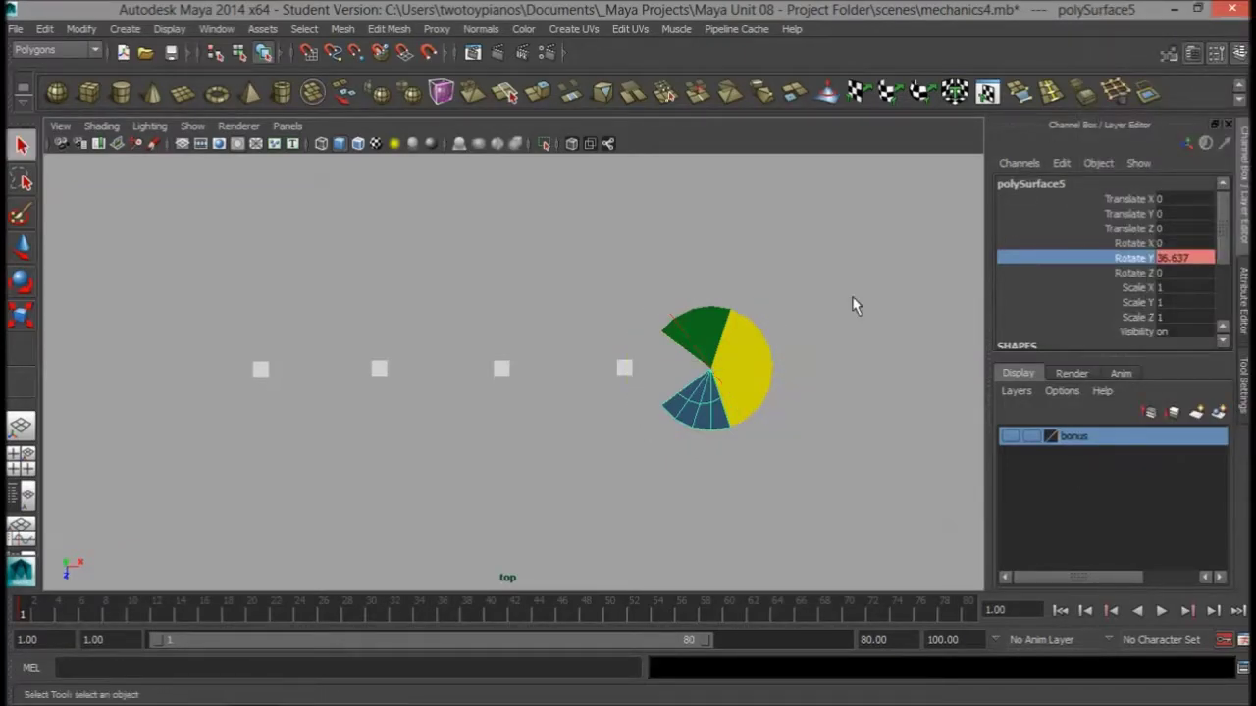
Step: Set a key on only the Rotate Y channel of the green upper jaw wedge at frame 1
left_click(706, 342)
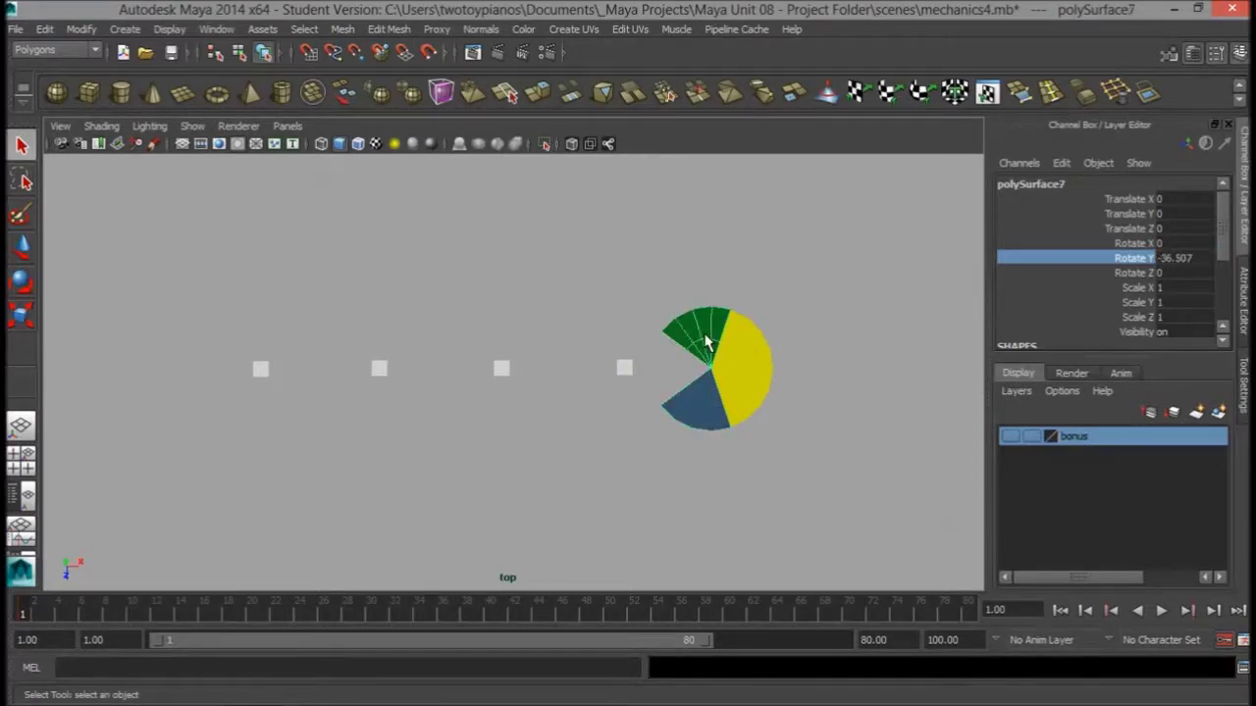
right_click(1129, 263)
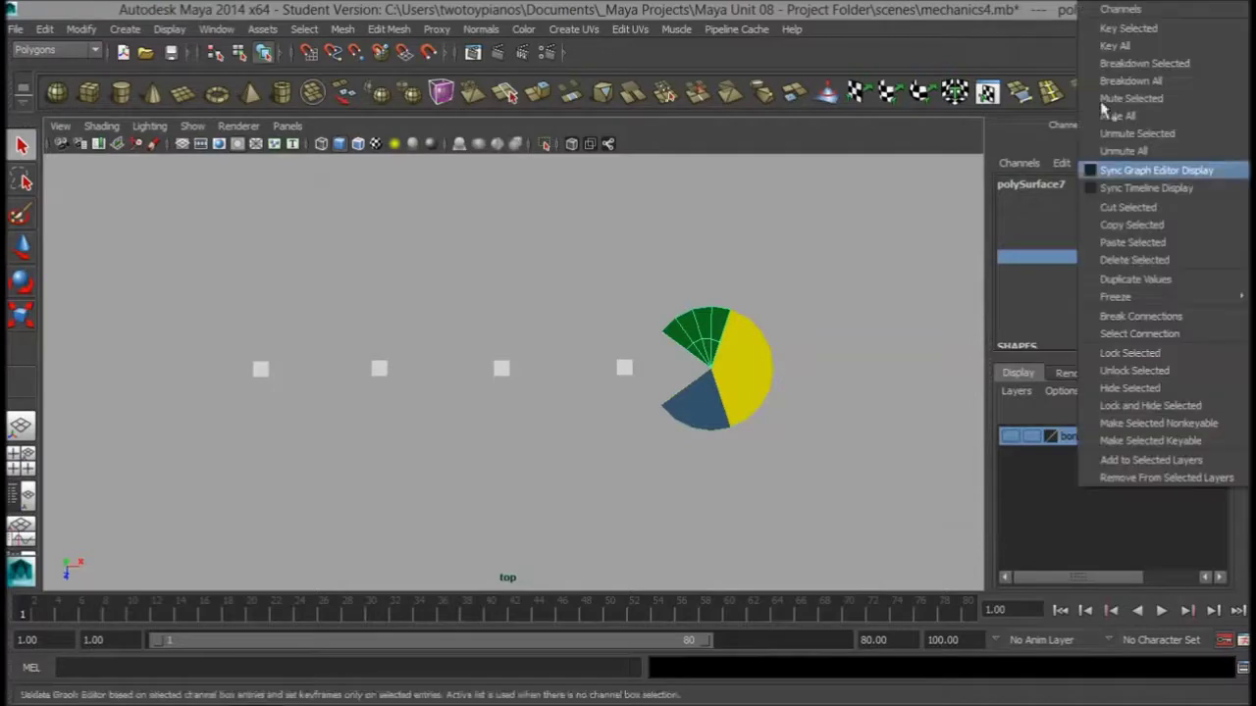
left_click(1126, 29)
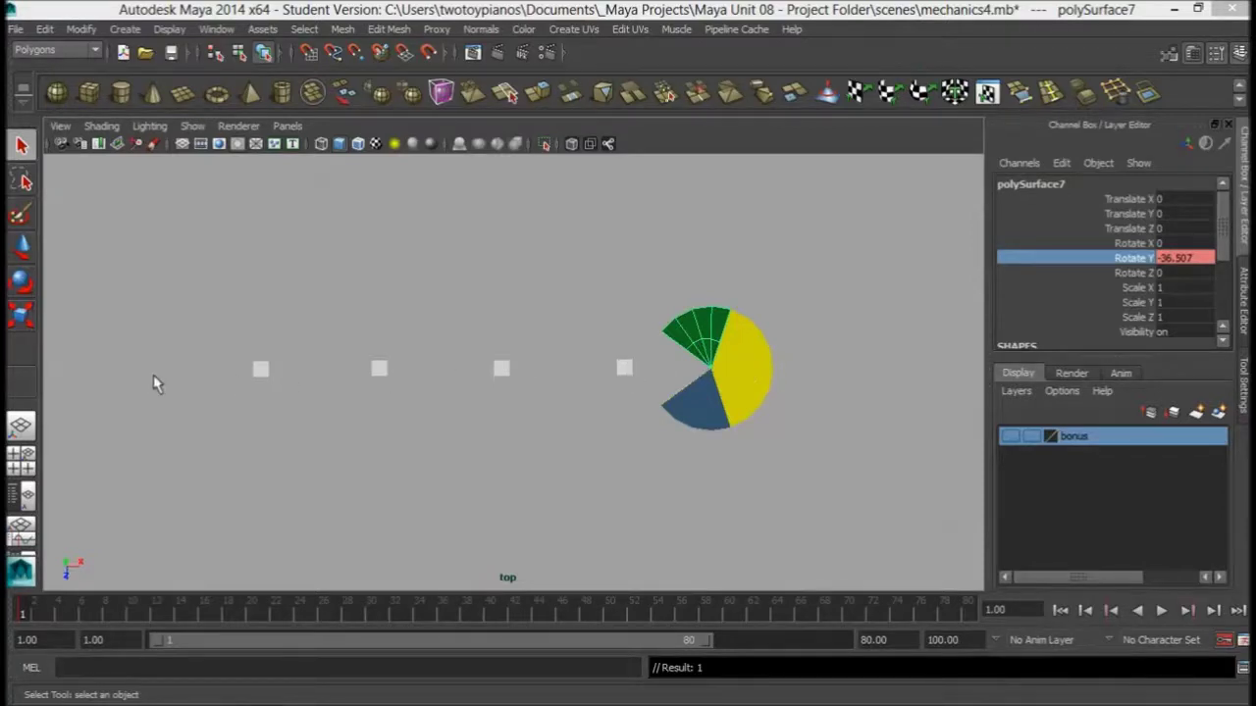
Step: At frame 10, set the green upper wedge's Rotate Y to 0 to close its half of the mouth
left_click(131, 610)
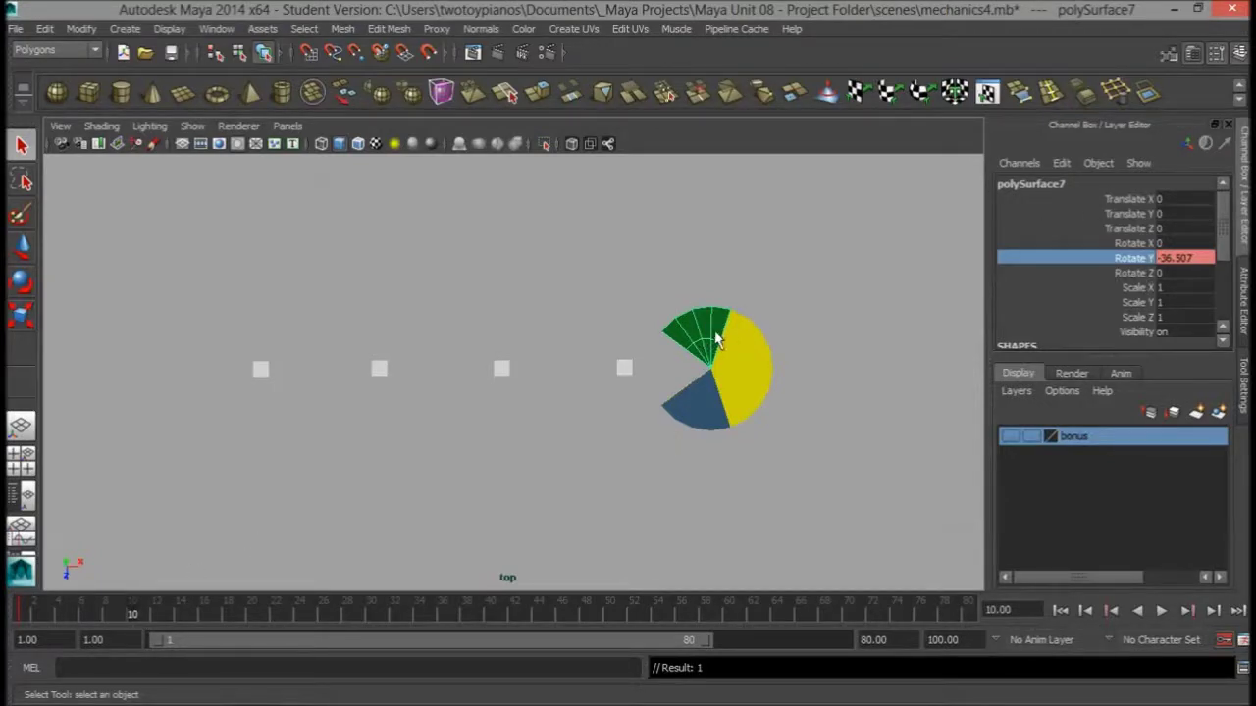
double_click(1189, 257)
type("0")
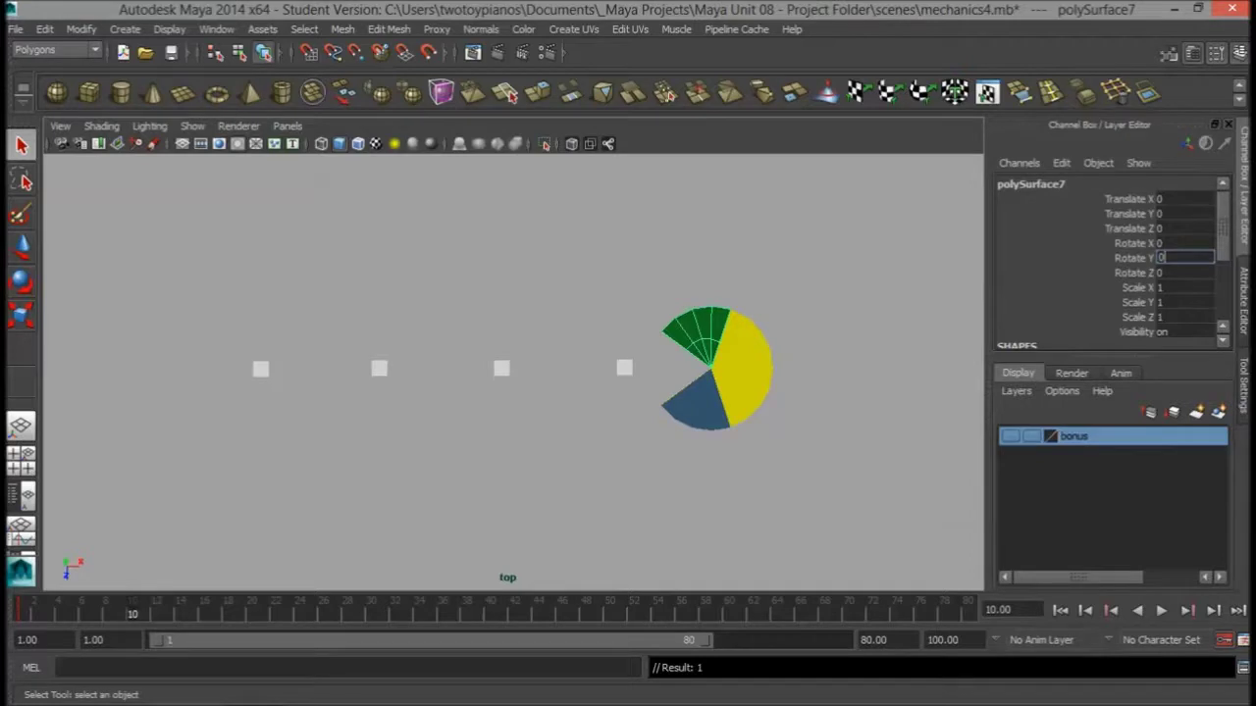
key("Return")
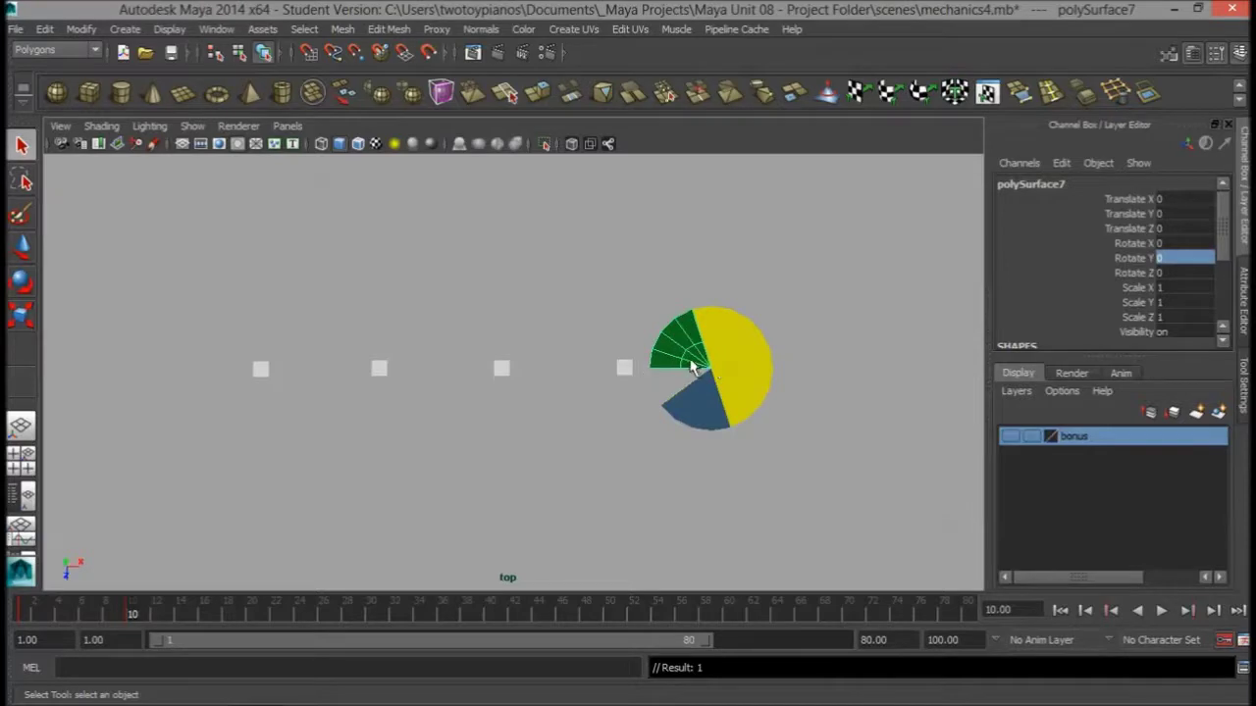
Step: Set the blue lower wedge's Rotate Y to 0 at frame 10 to close its half of the mouth
left_click(700, 402)
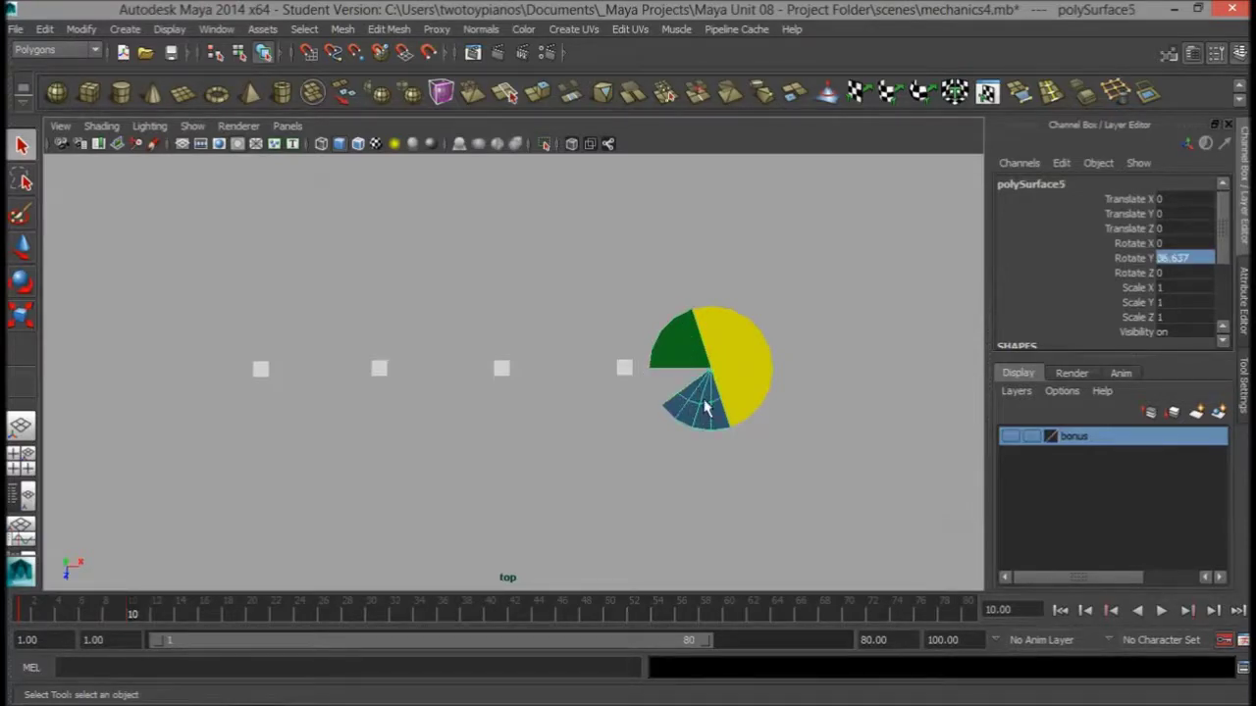
left_click(1133, 258)
key("e")
double_click(1177, 263)
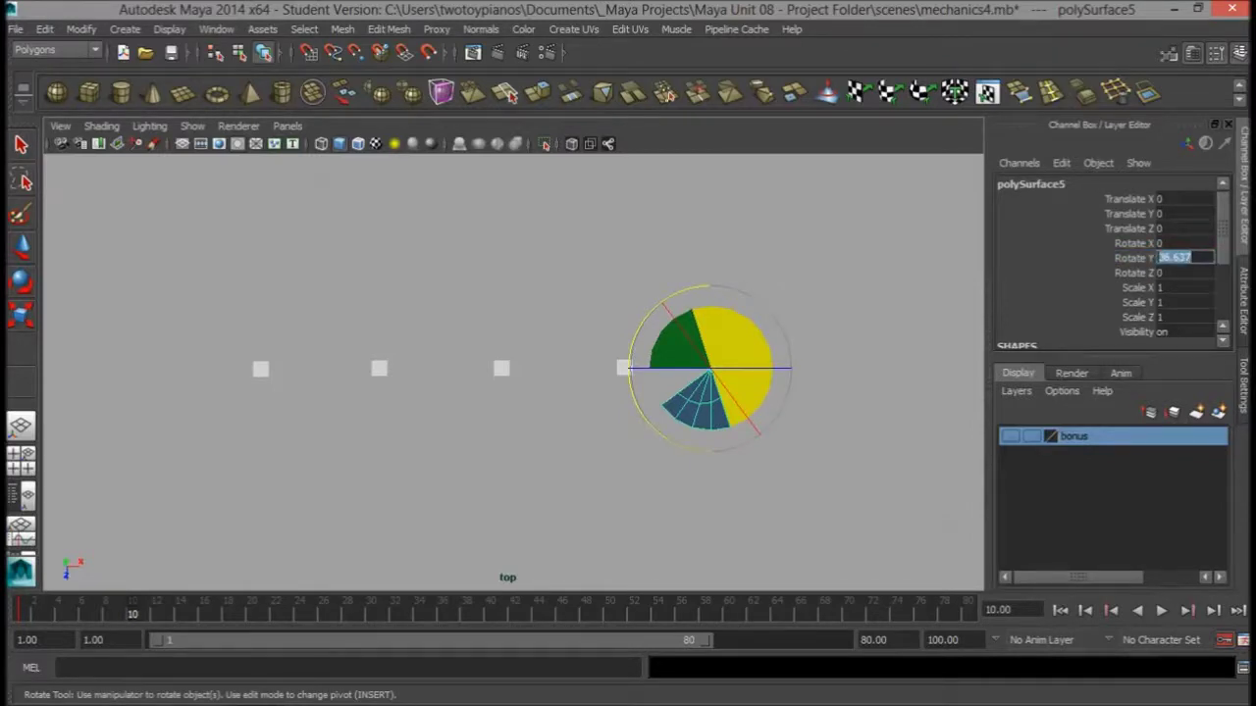
type("0")
key("Return")
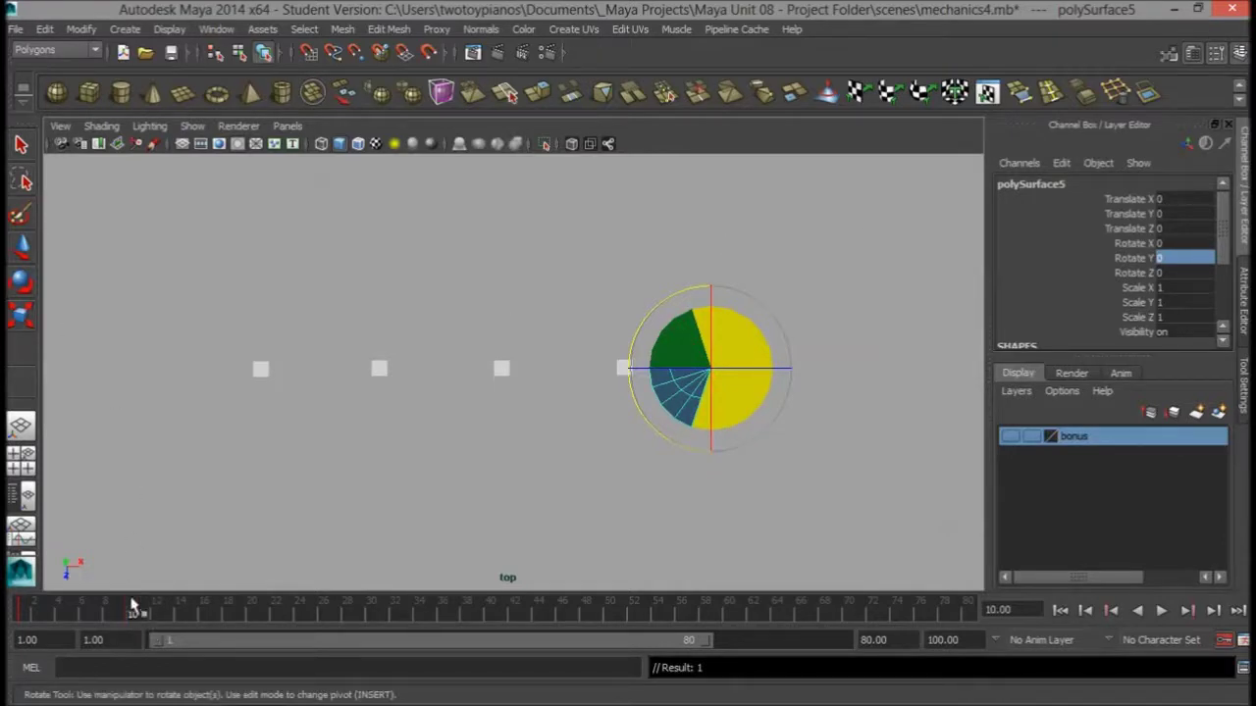
Step: Preview the mouth-closing animation from frame 1 to frame 10
key("alt+v")
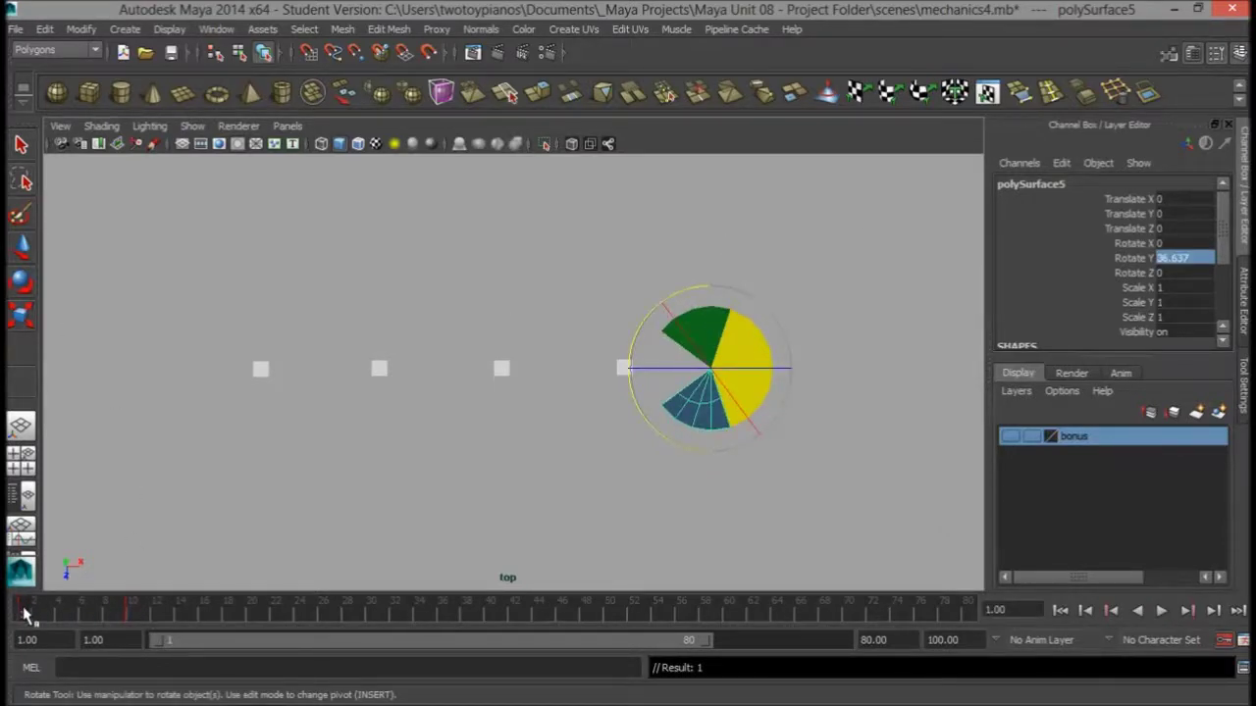
left_click(23, 614)
key("alt+v")
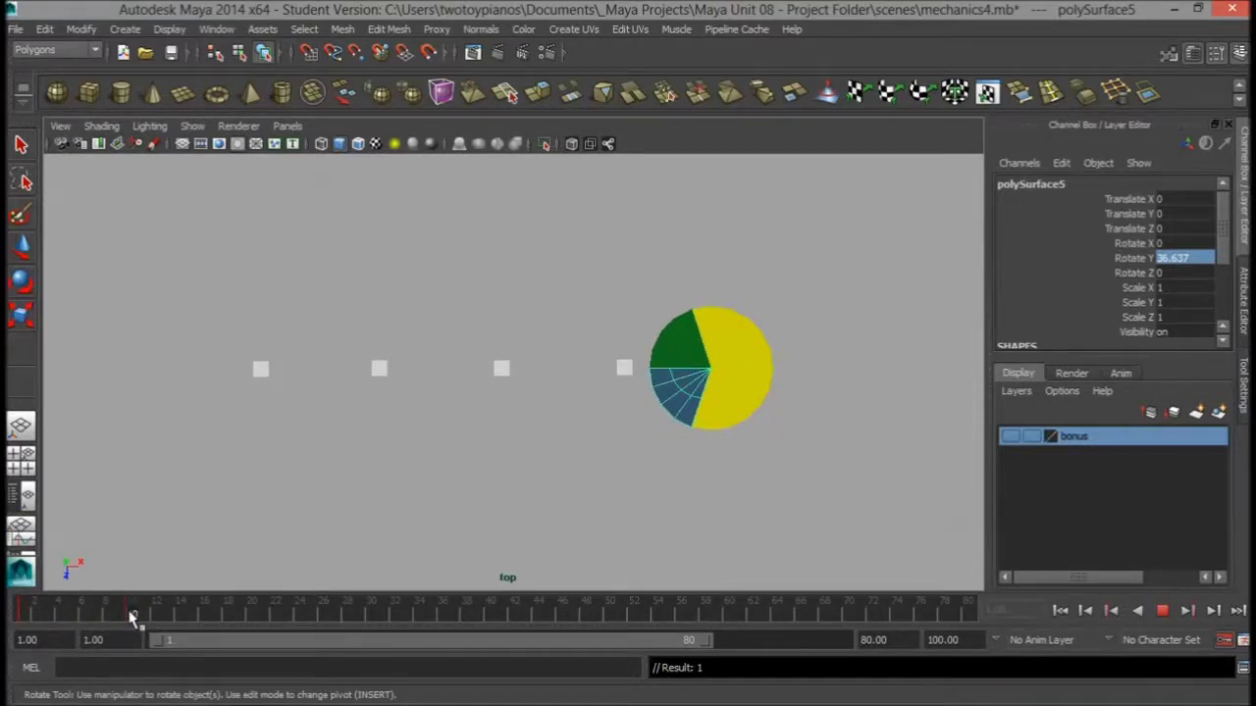
key("alt+v")
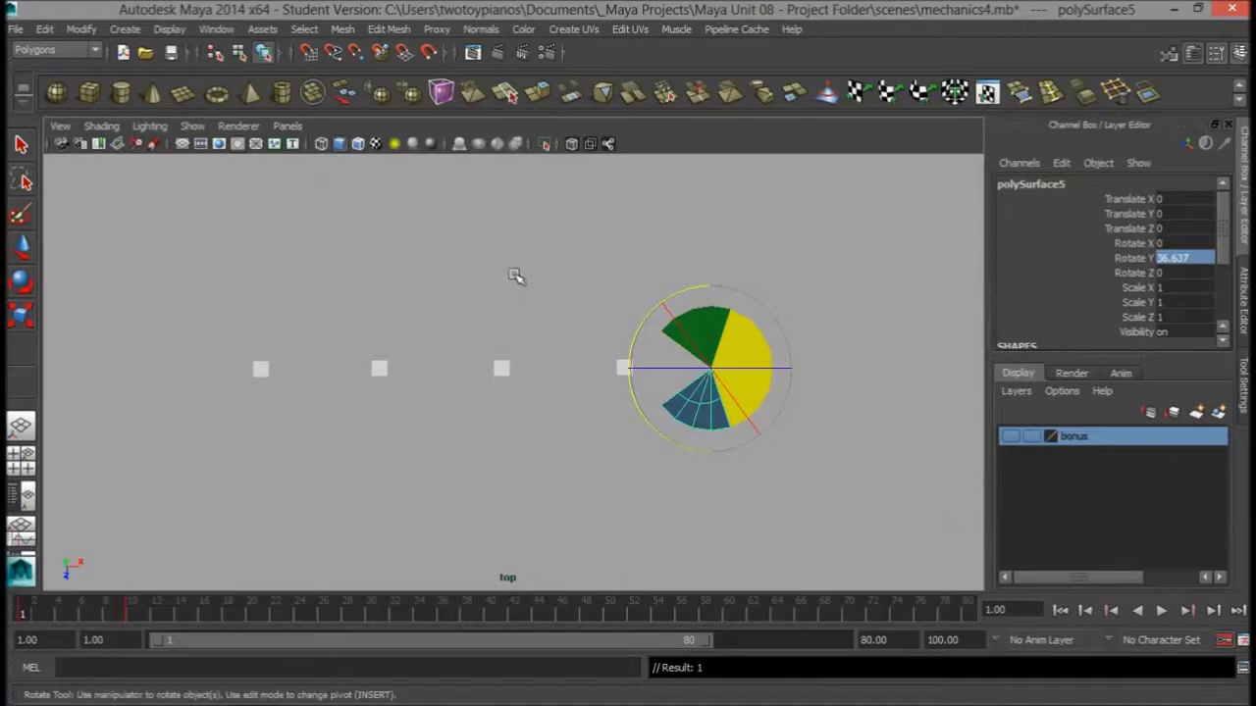
Step: Copy the open-mouth keys of both jaw wedges from frame 1 and paste them at frame 20
key("q")
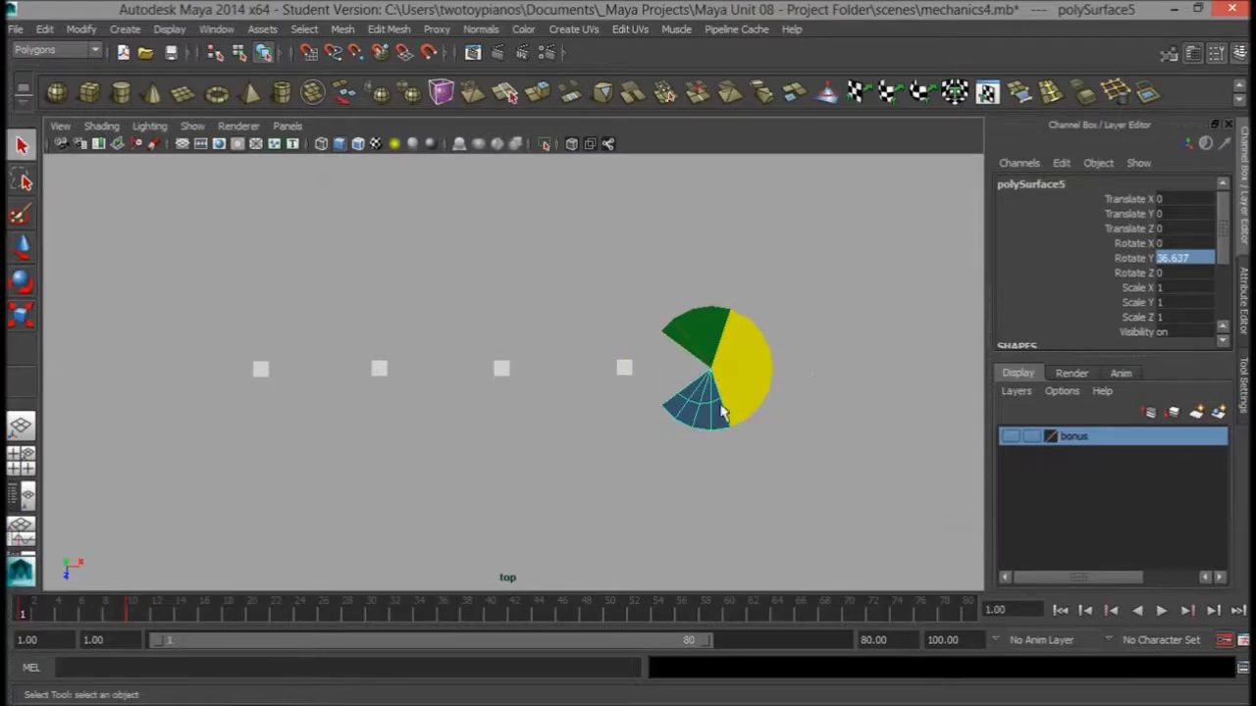
left_click(703, 342, "shift")
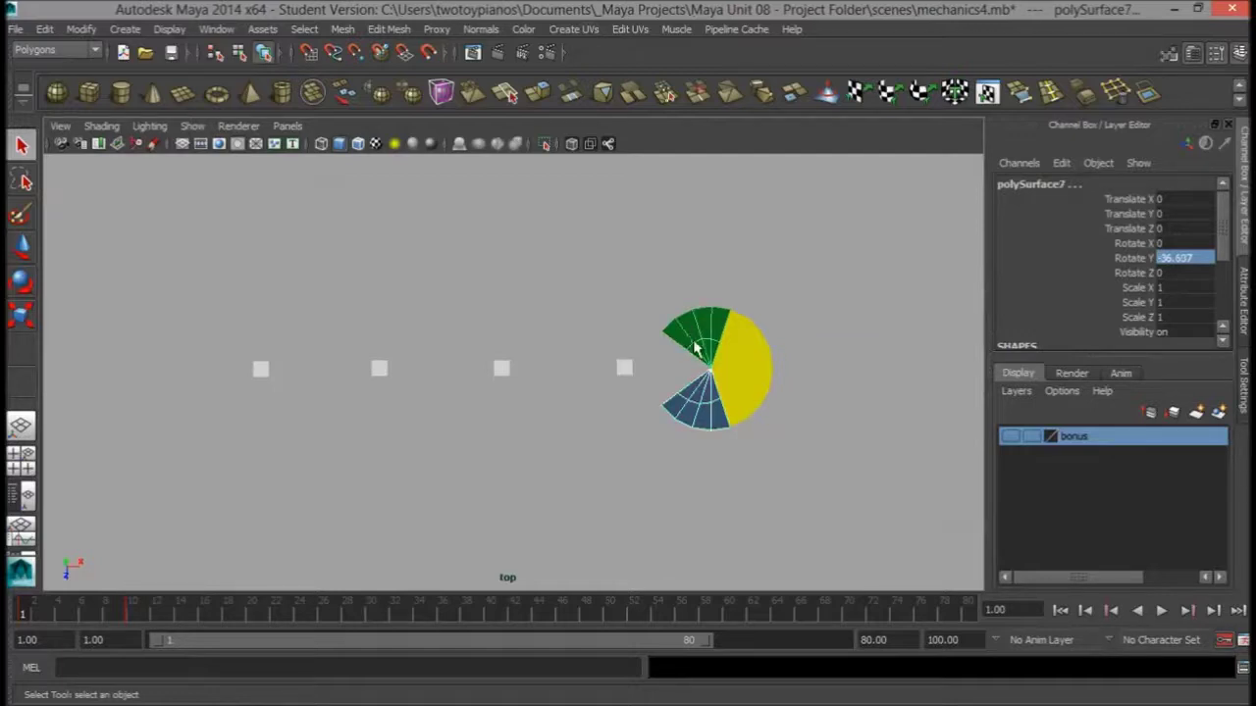
right_click(26, 612)
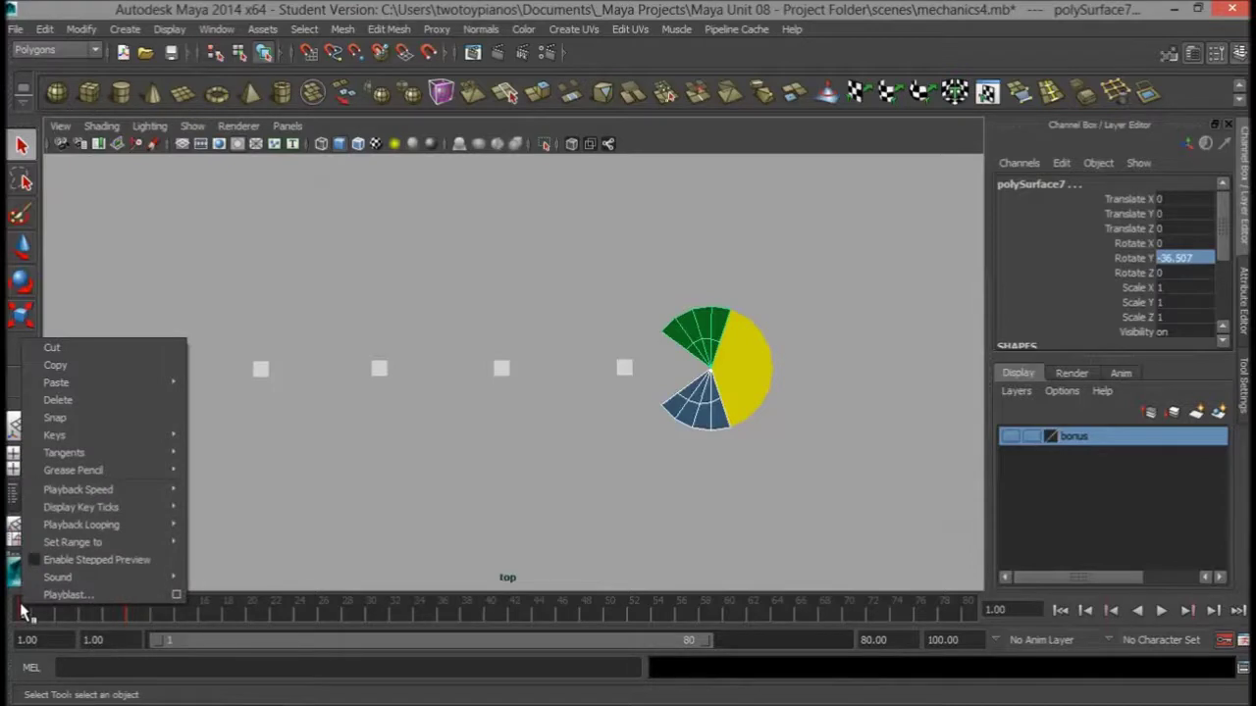
left_click(78, 365)
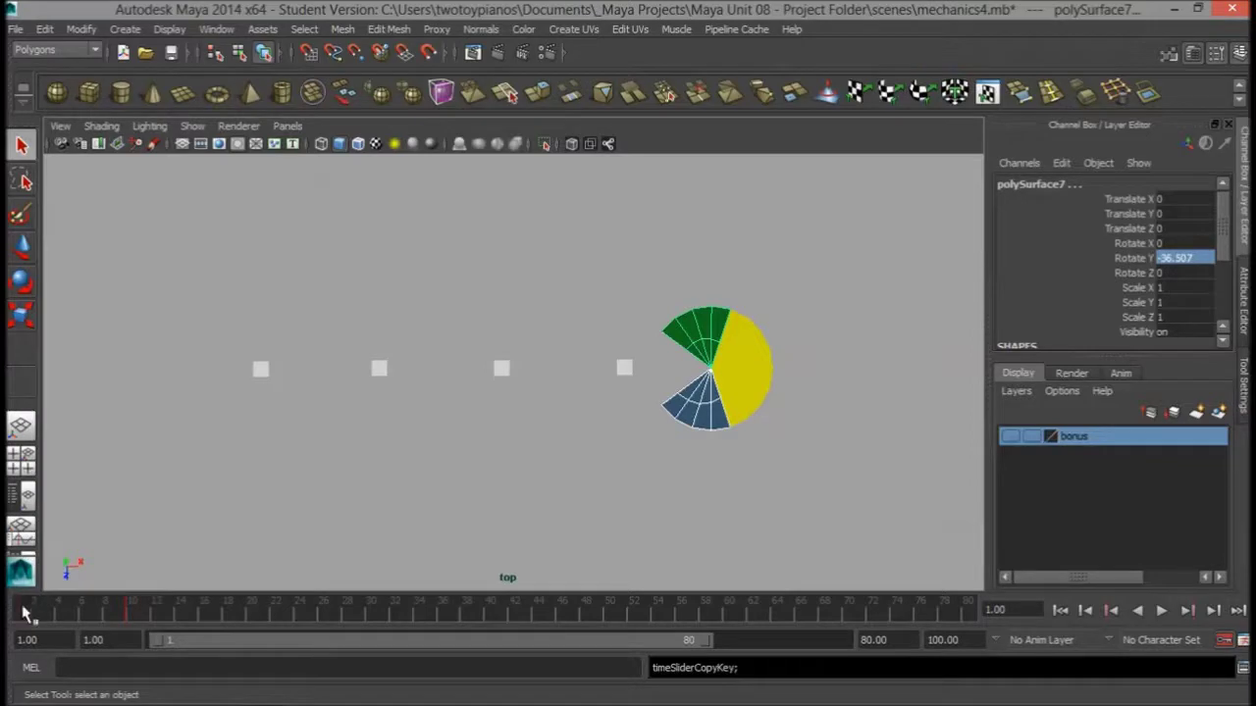
left_click(252, 614)
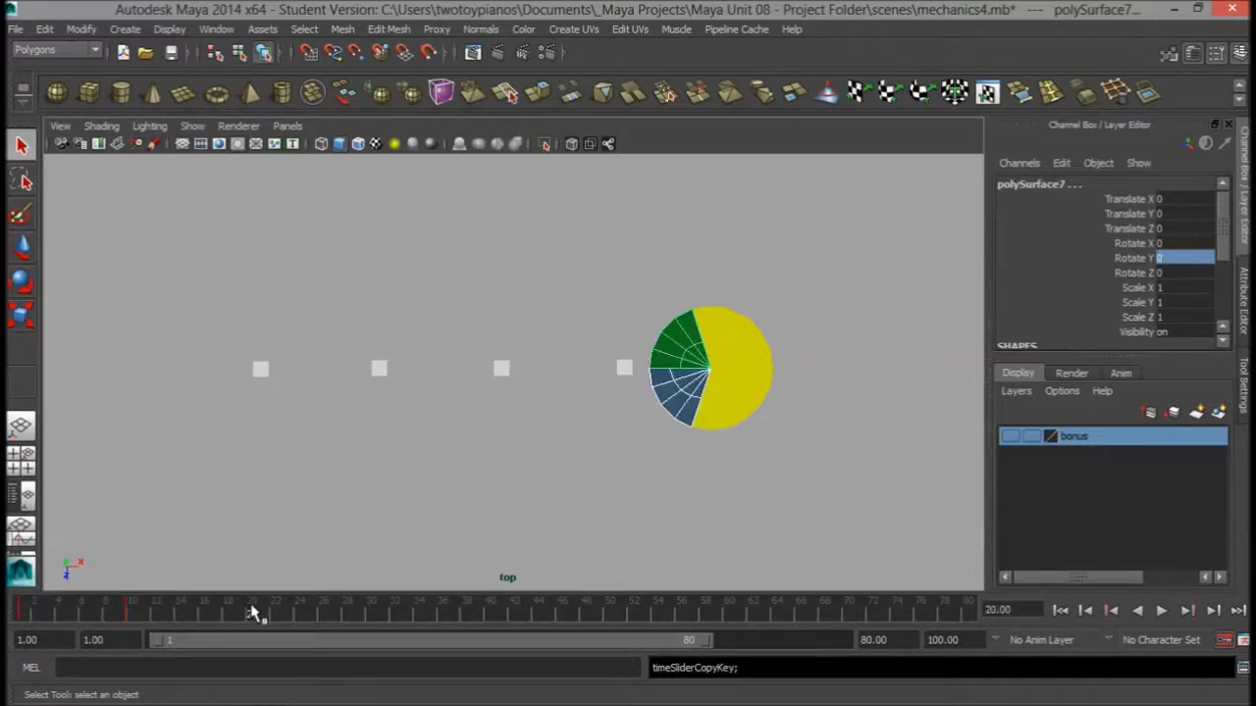
right_click(253, 614)
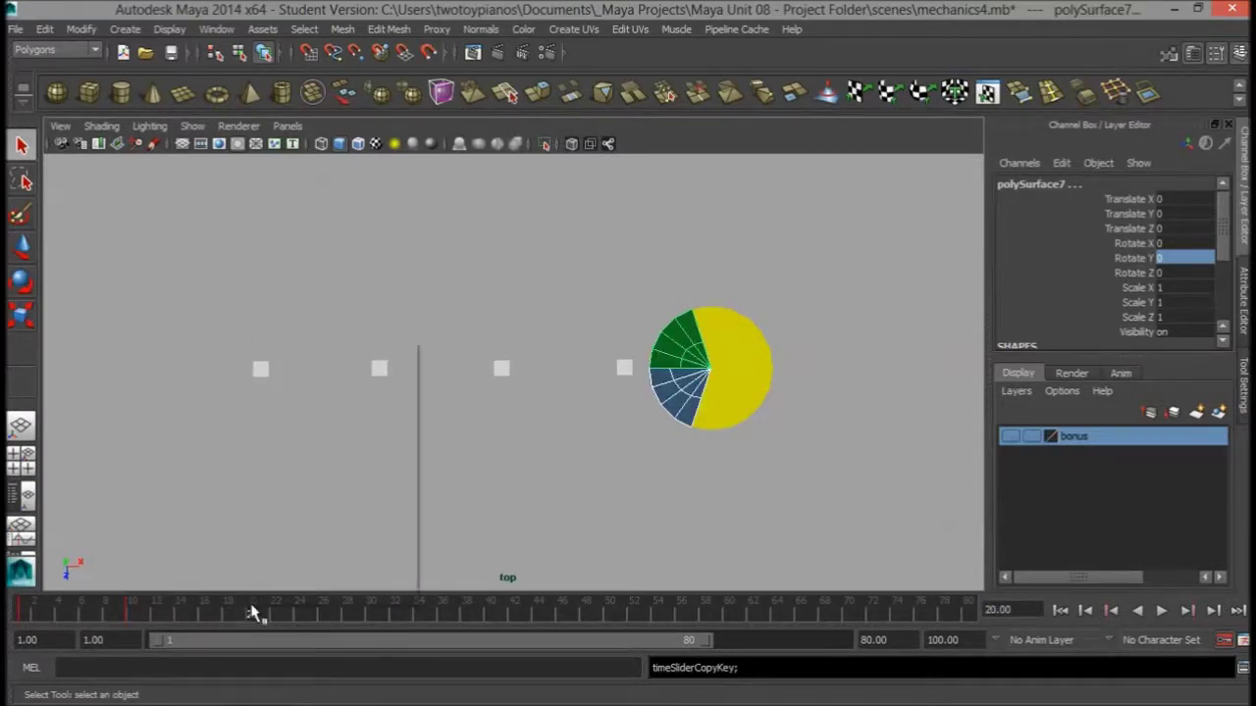
mouse_move(355, 378)
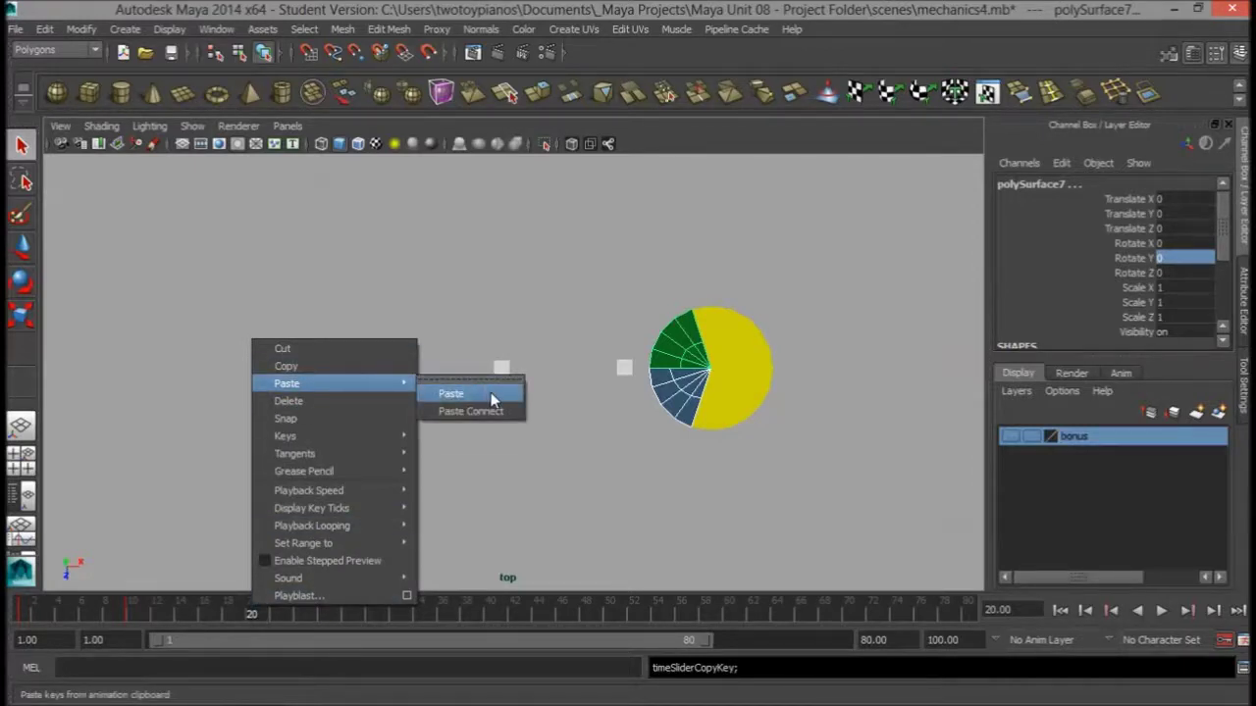
left_click(451, 394)
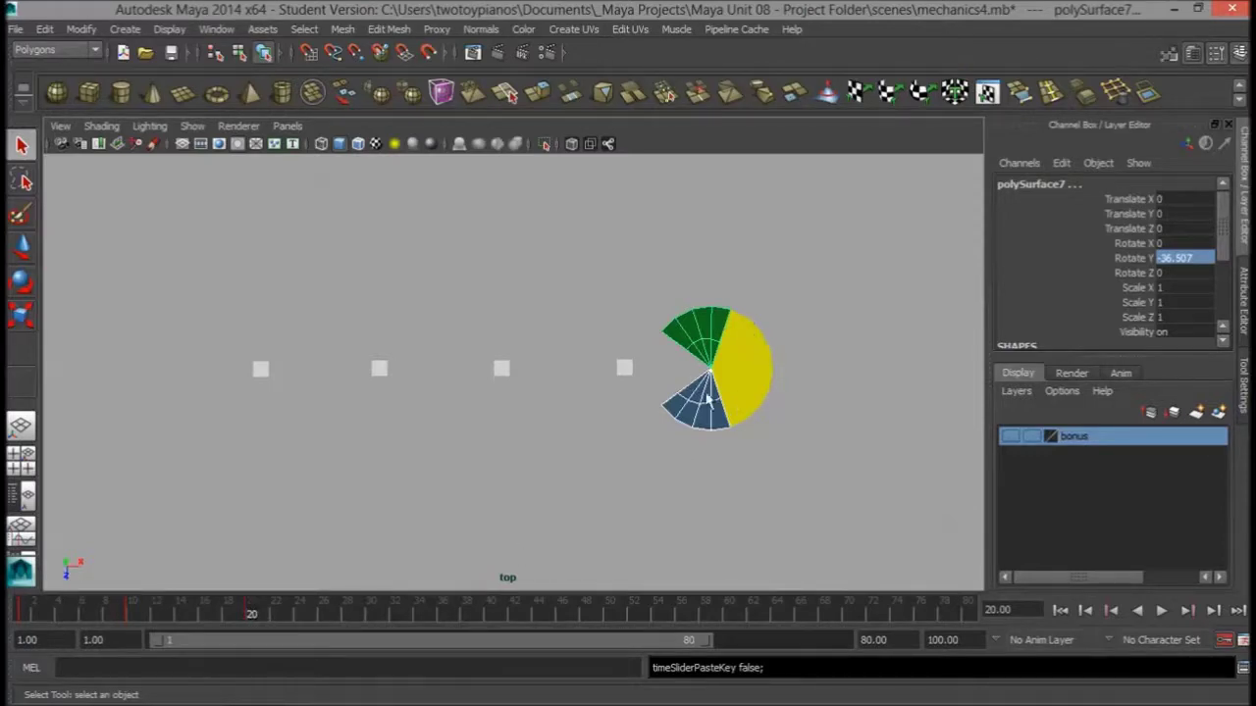
Step: Paste the copied open-mouth keys of both jaw wedges at frames 40 and 60
left_click(490, 614)
right_click(491, 613)
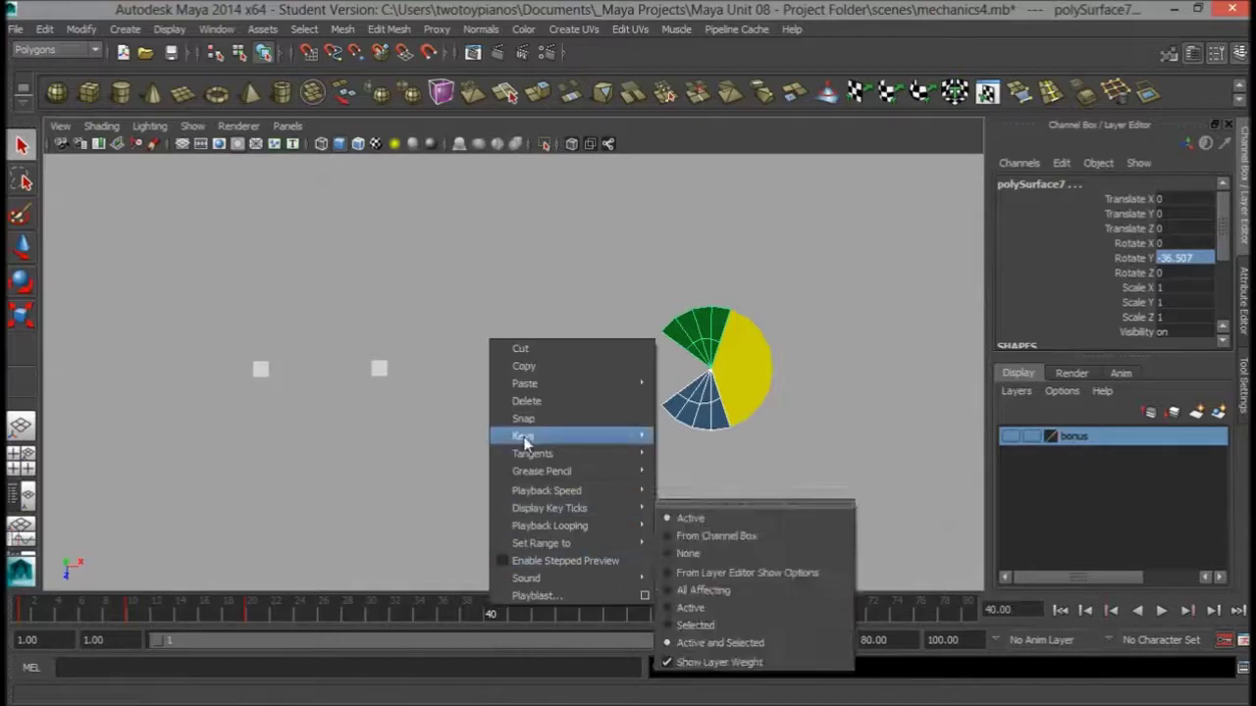
mouse_move(528, 385)
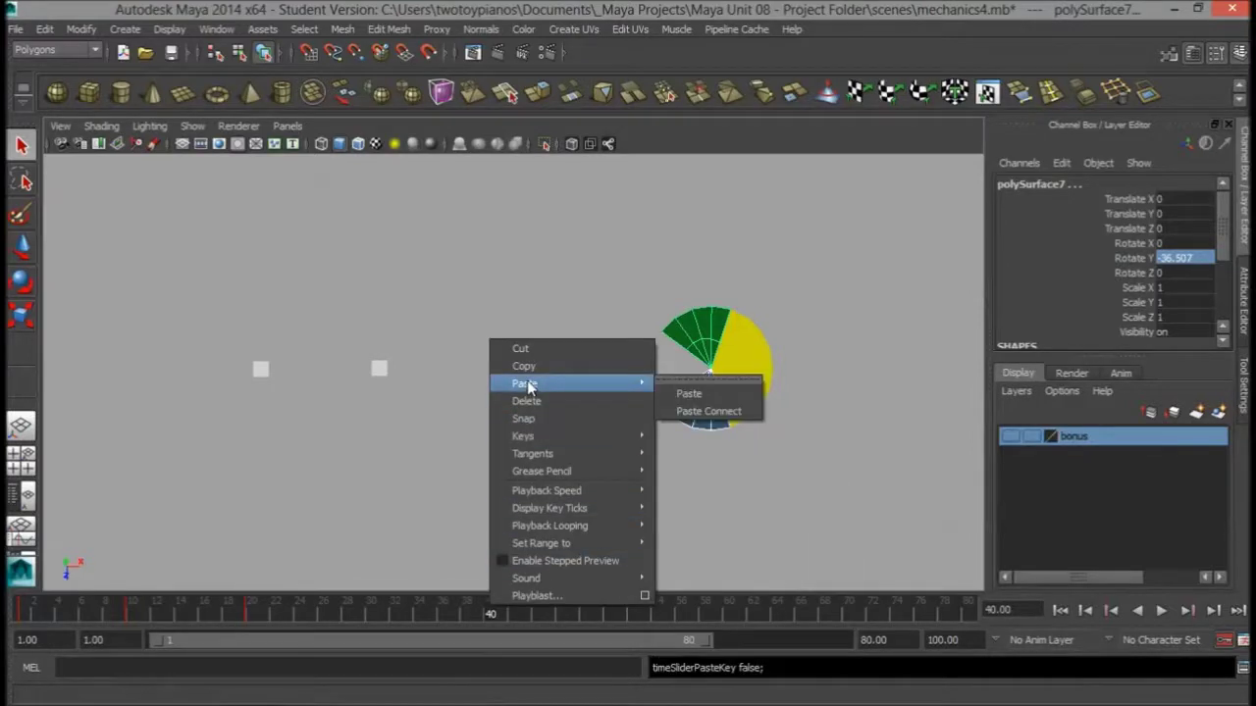
left_click(742, 402)
left_click_drag(520, 614, 731, 615)
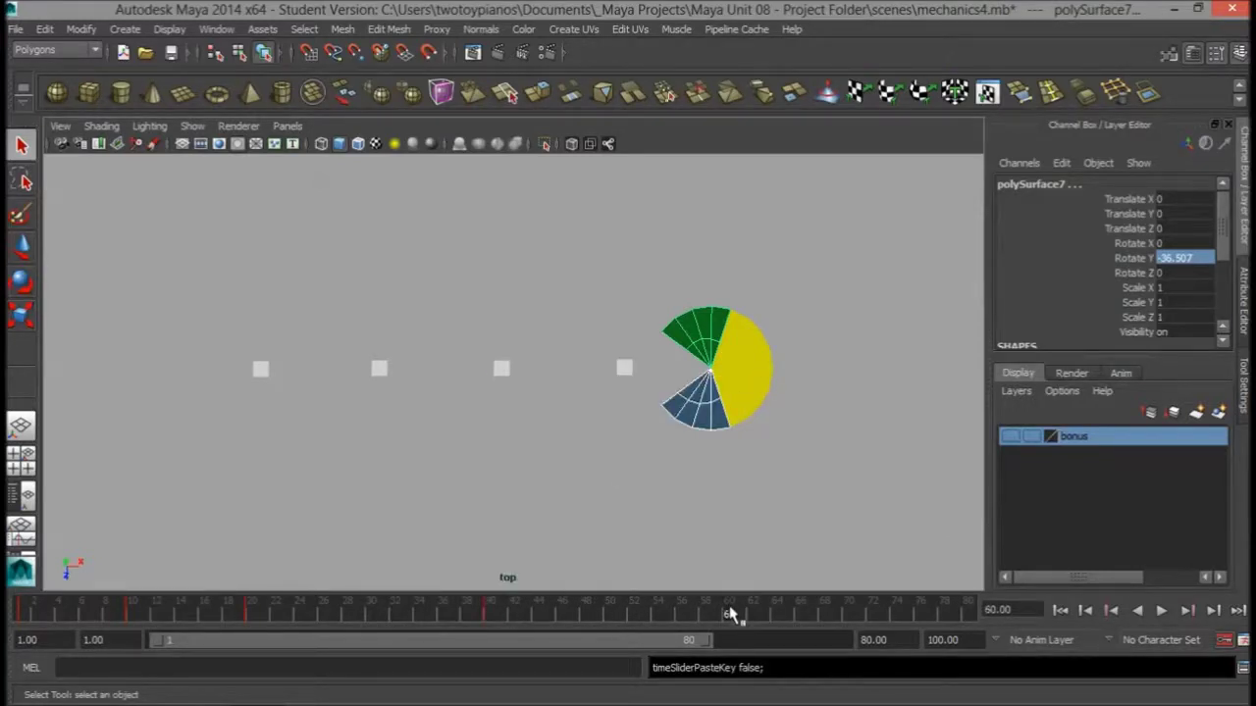
right_click(731, 615)
mouse_move(768, 387)
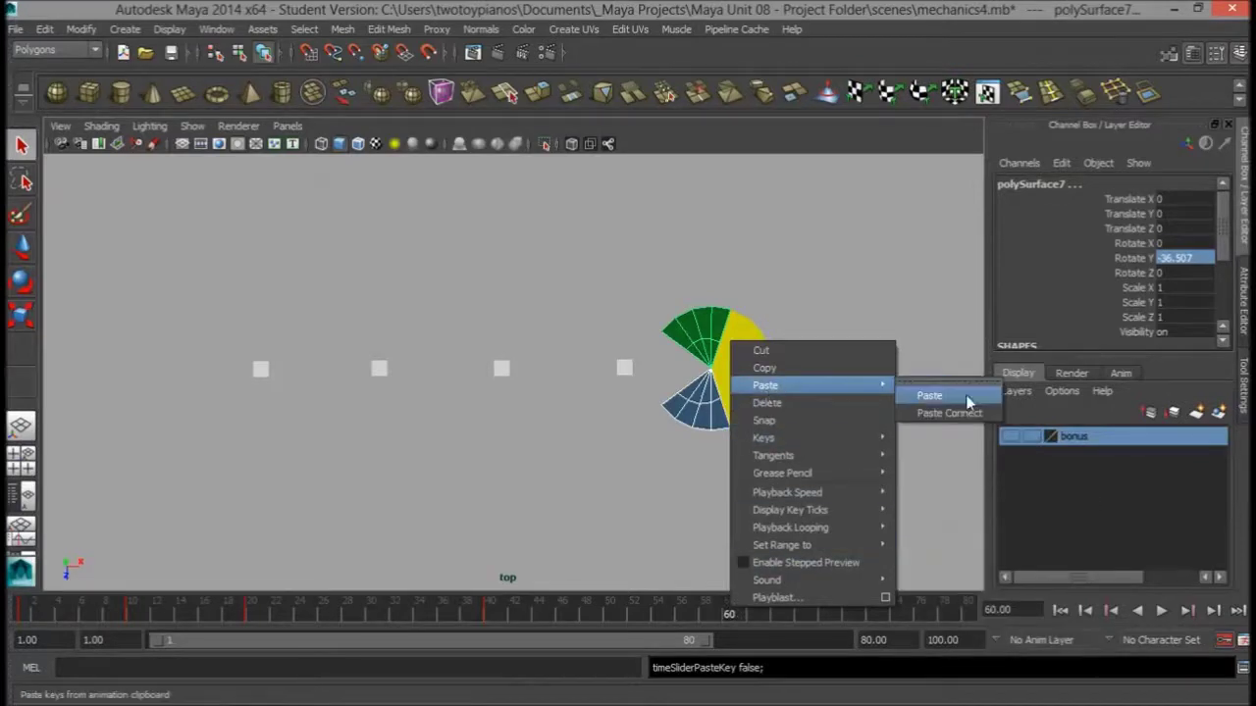
left_click(966, 398)
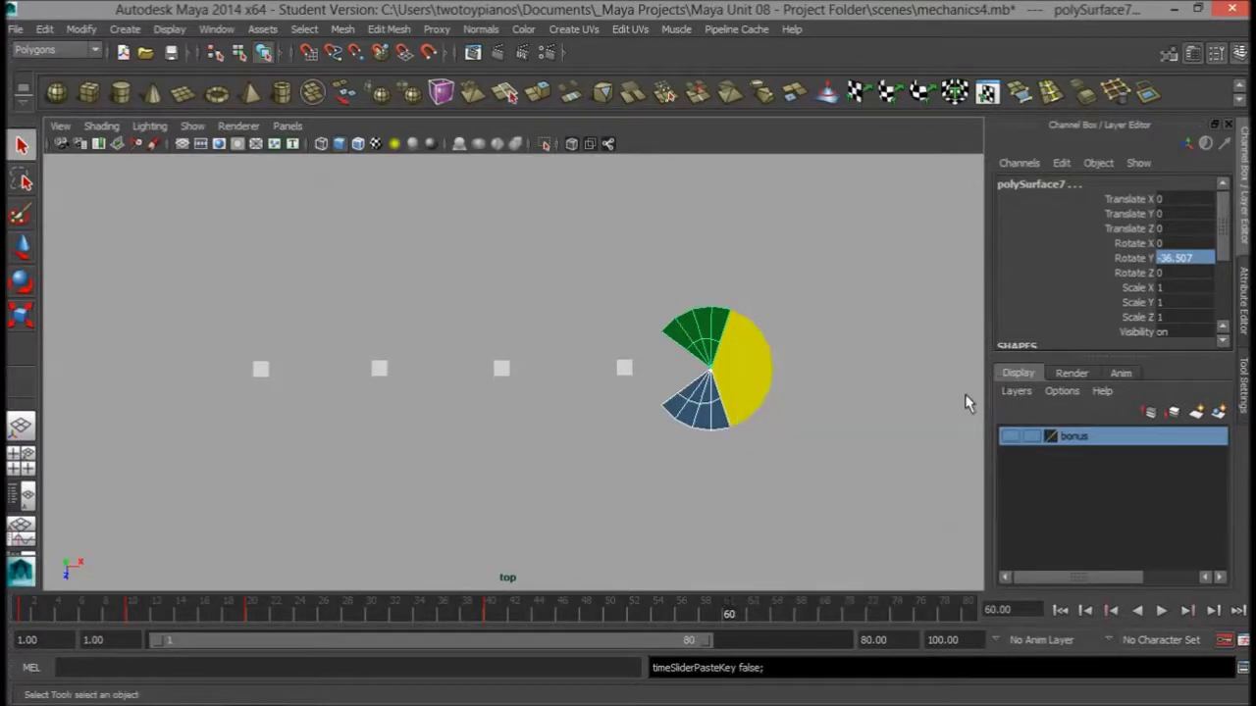
Step: Paste the copied open-mouth keys of both jaw wedges at frame 80
left_click(966, 613)
right_click(966, 613)
mouse_move(990, 393)
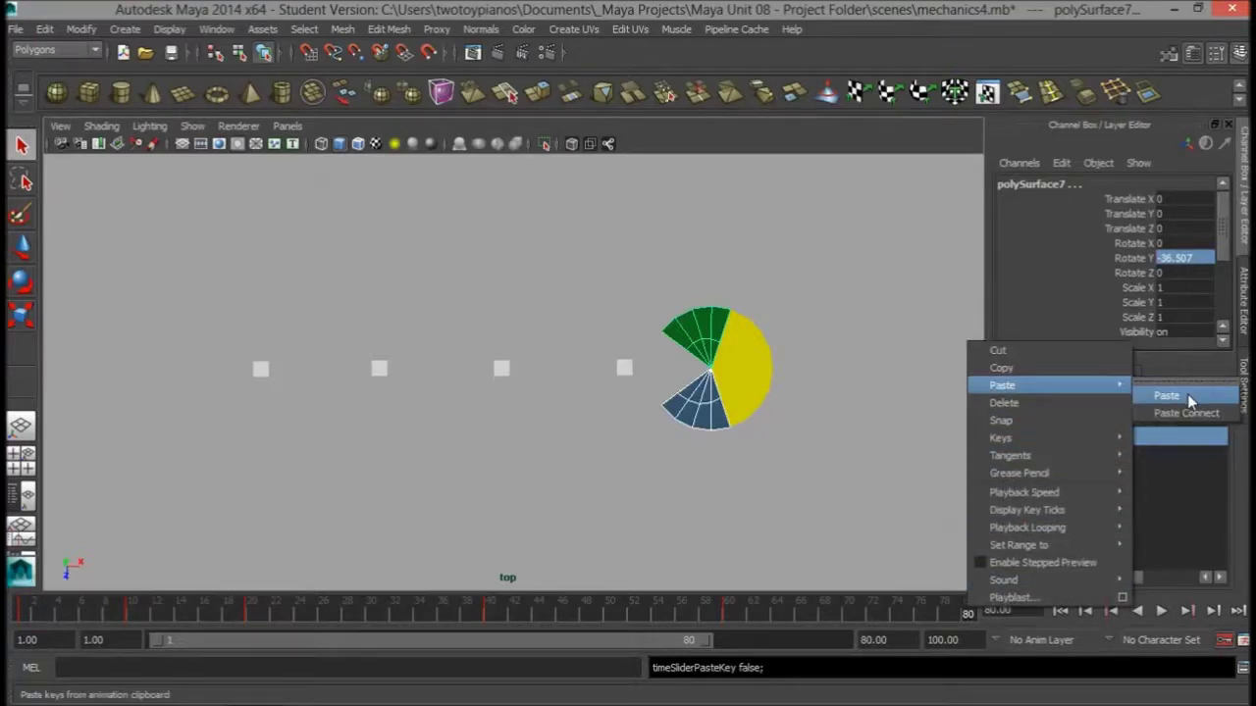
left_click(1167, 395)
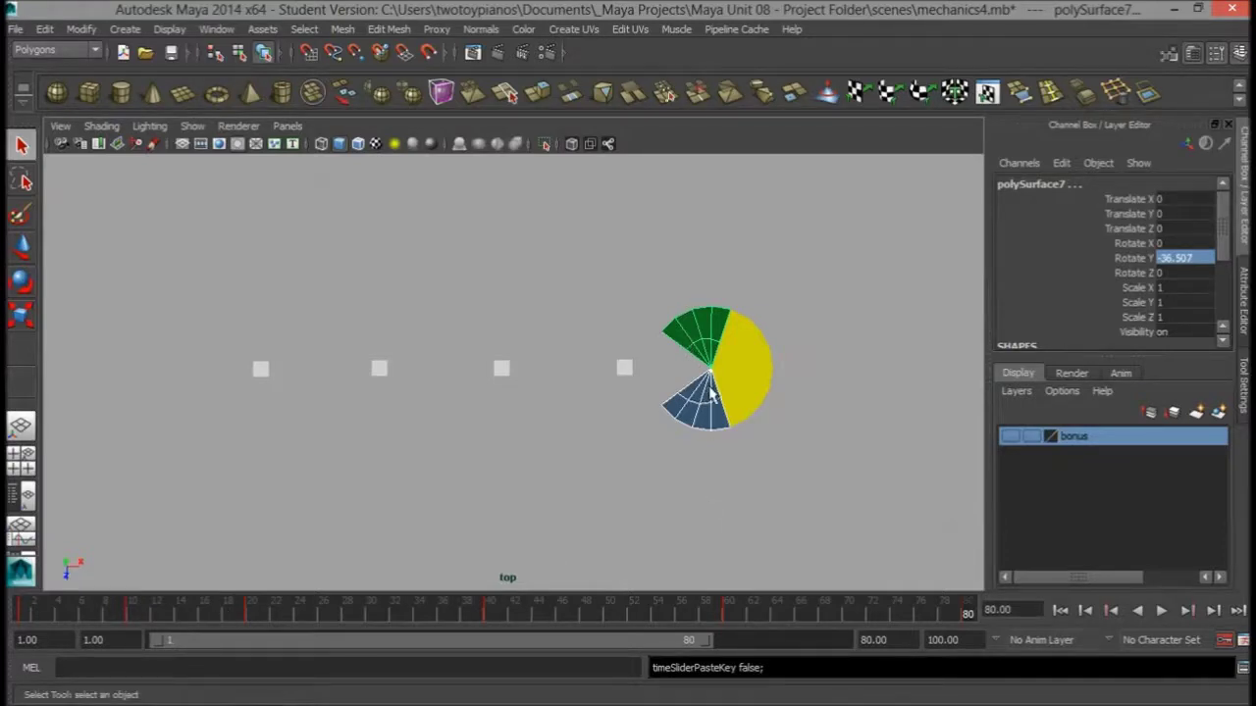
Step: Copy the closed-mouth keys of both jaw wedges from frame 10 and paste them at frame 30
left_click(134, 612)
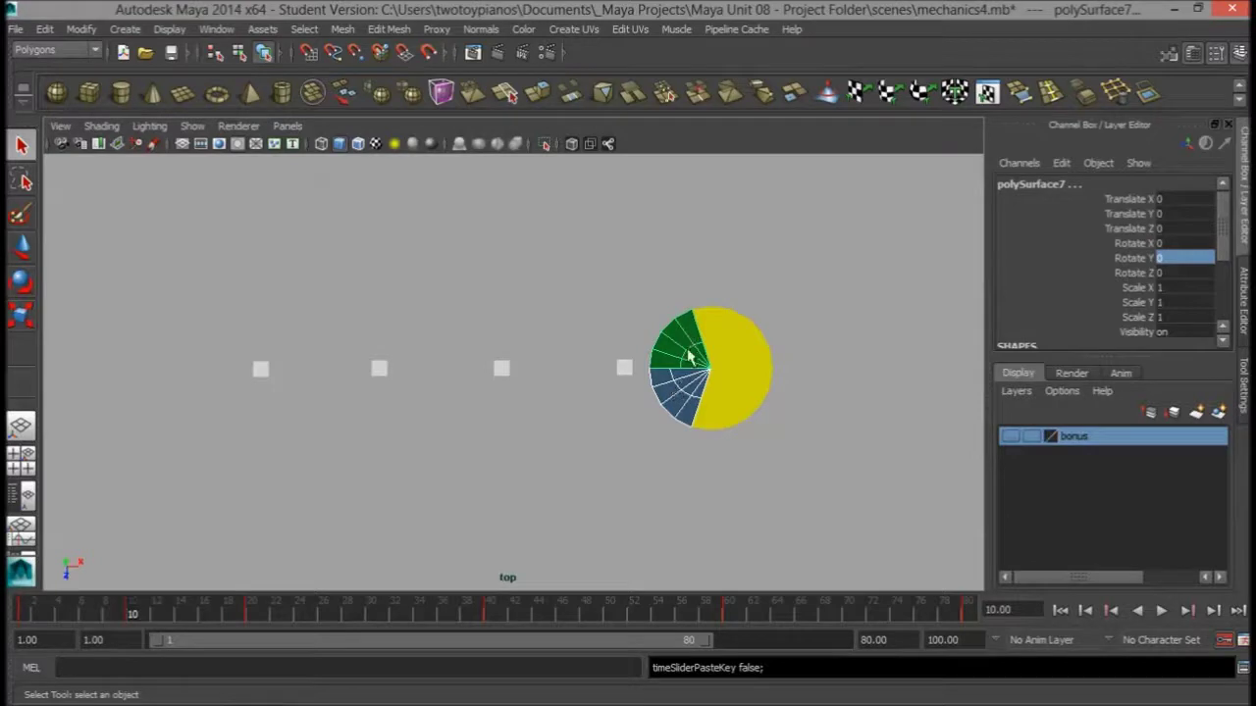
right_click(130, 610)
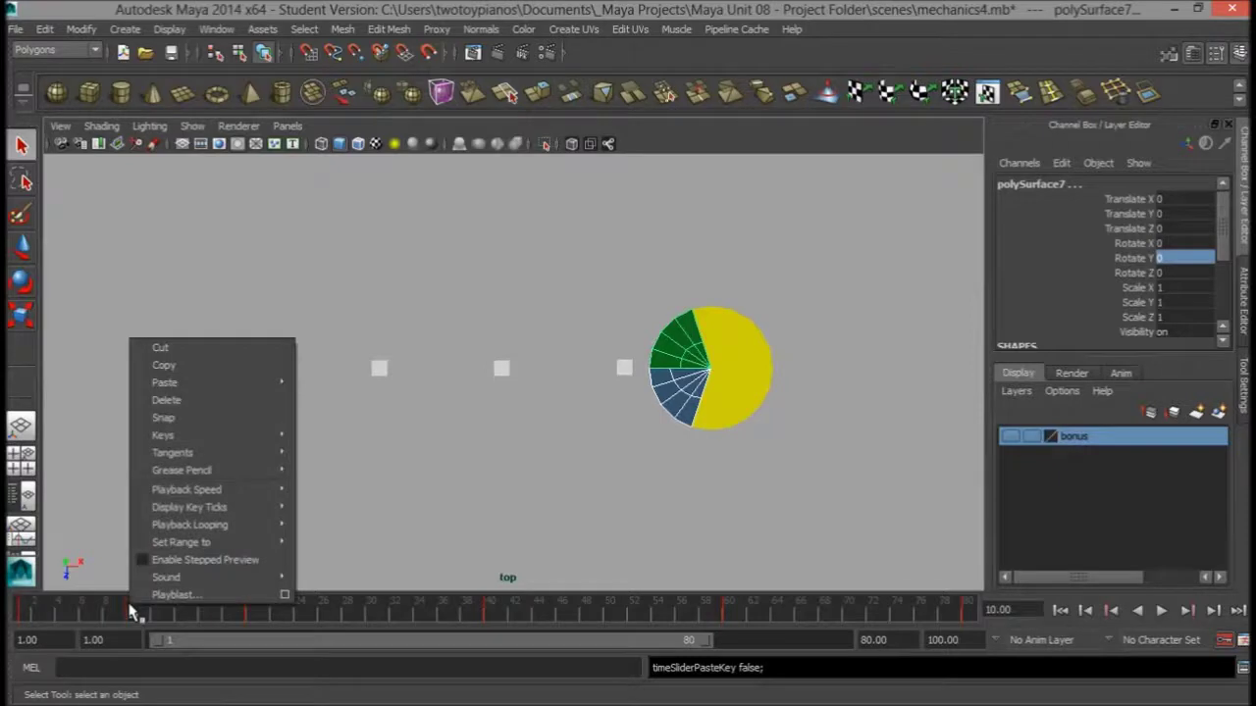
left_click(188, 365)
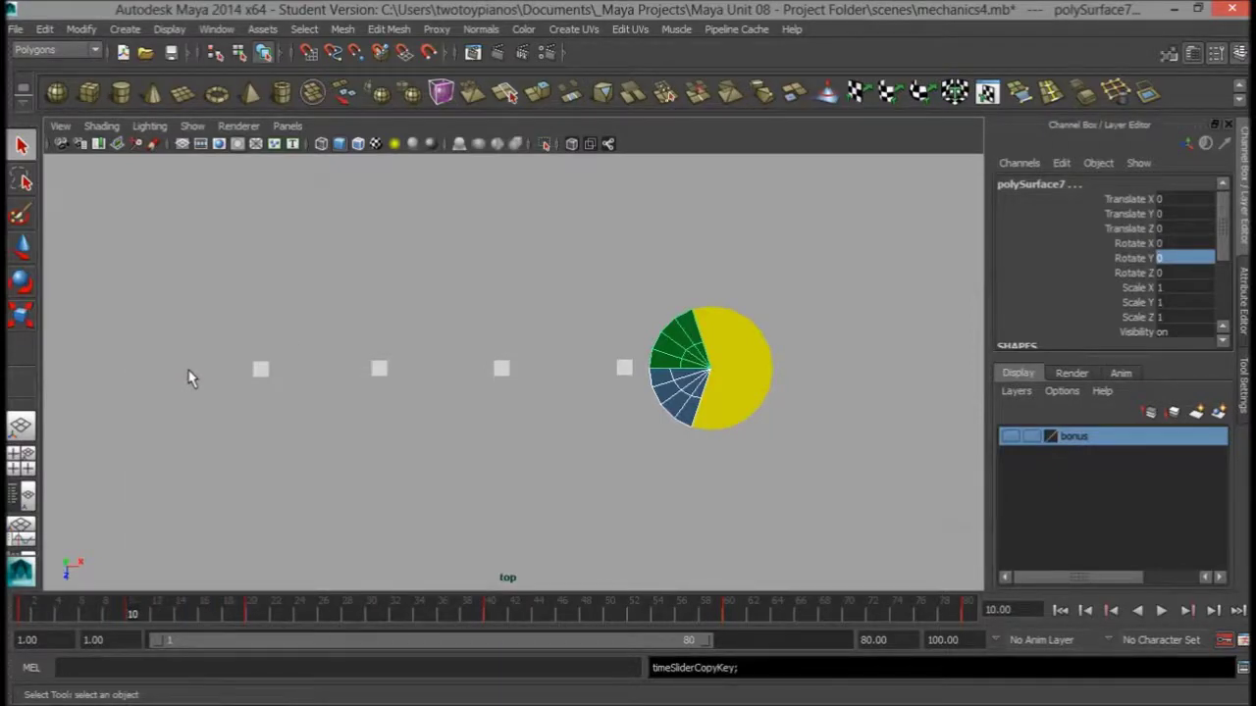
left_click(373, 614)
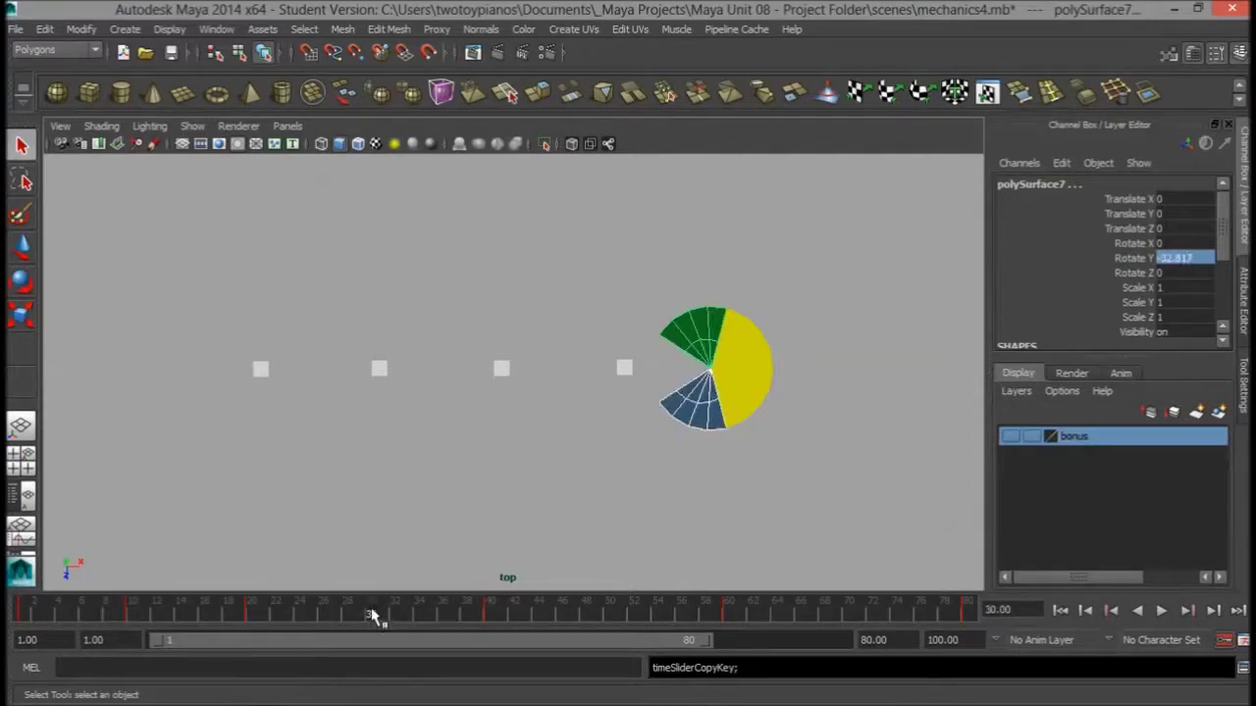
right_click(373, 614)
mouse_move(458, 388)
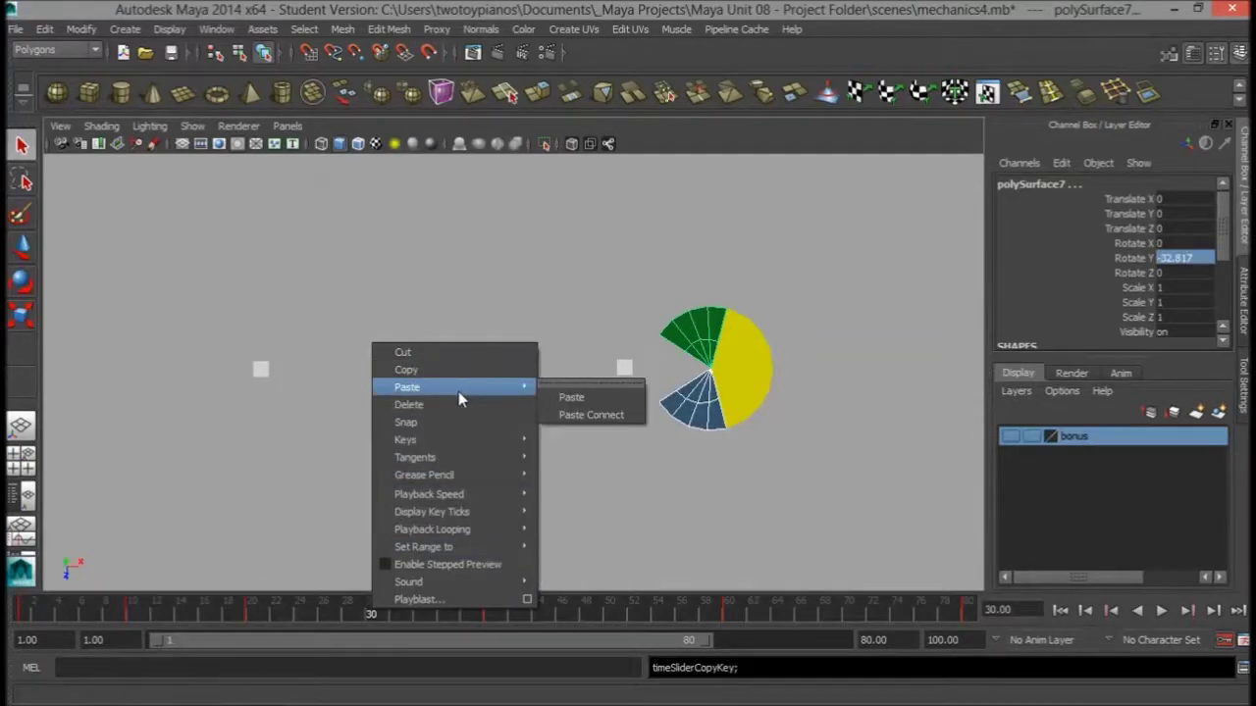
left_click(608, 404)
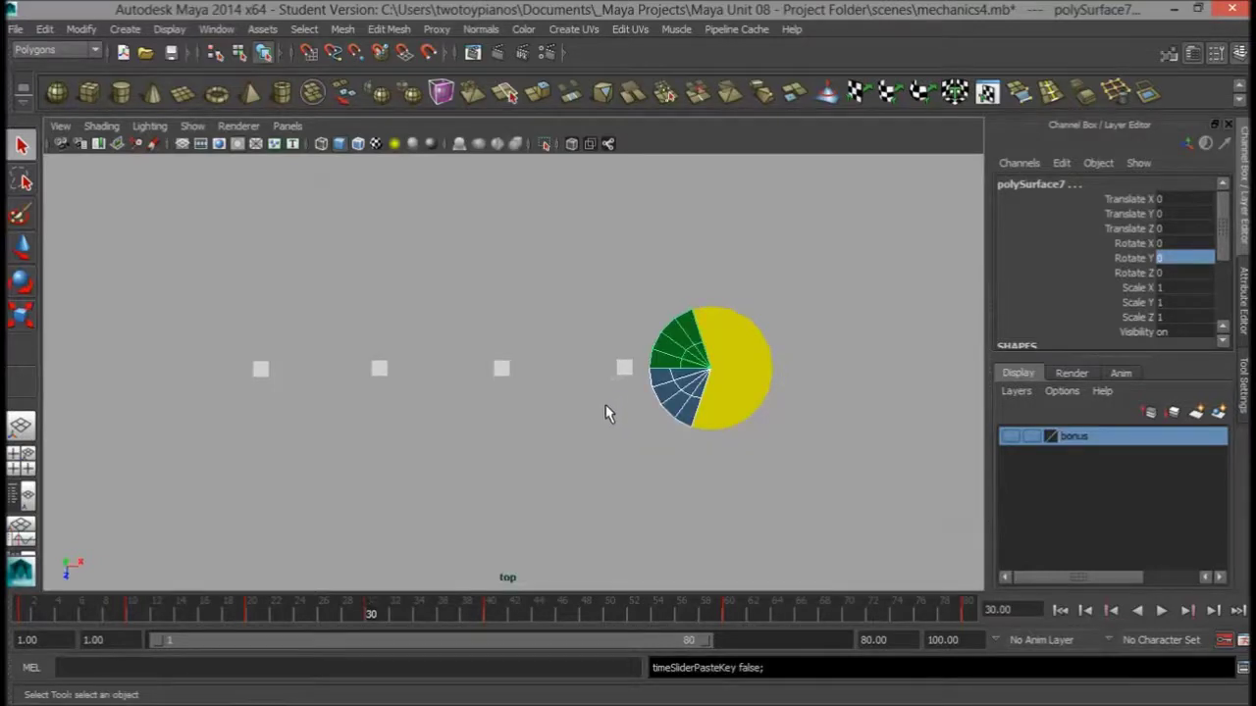
Step: Paste the copied closed-mouth keys of both jaw wedges at frames 50 and 70, and play back the chewing animation
left_click(608, 610)
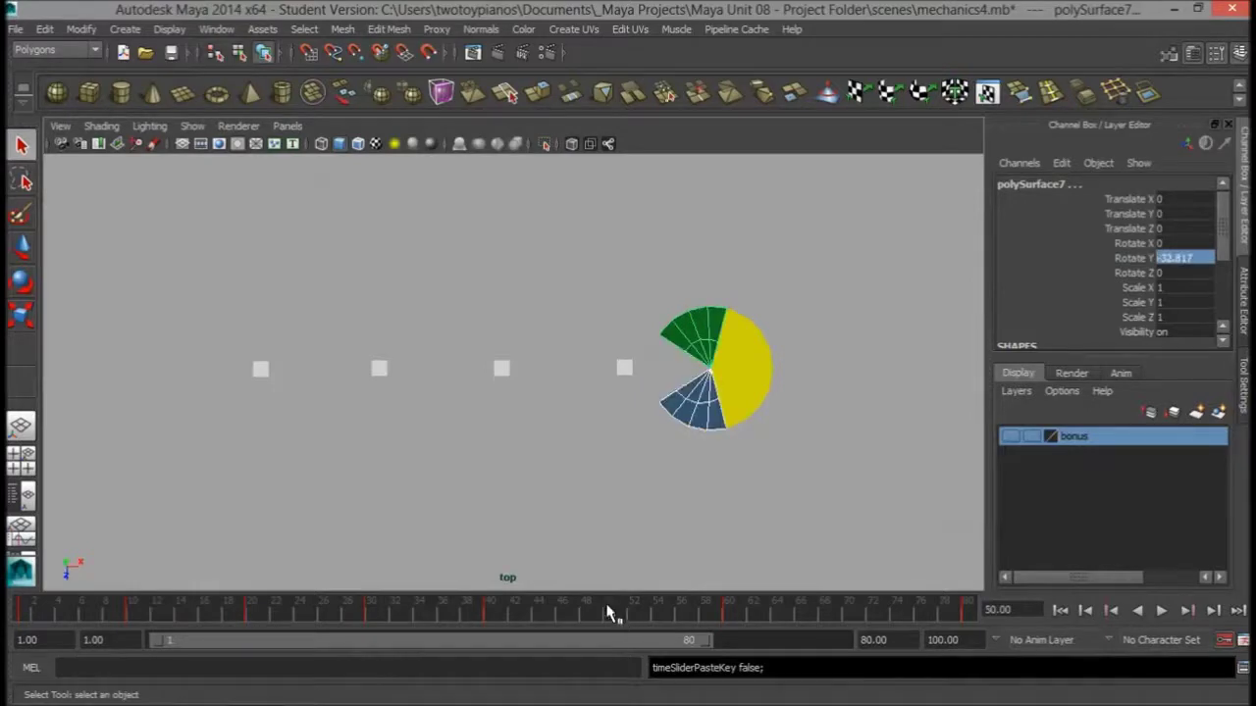
right_click(608, 613)
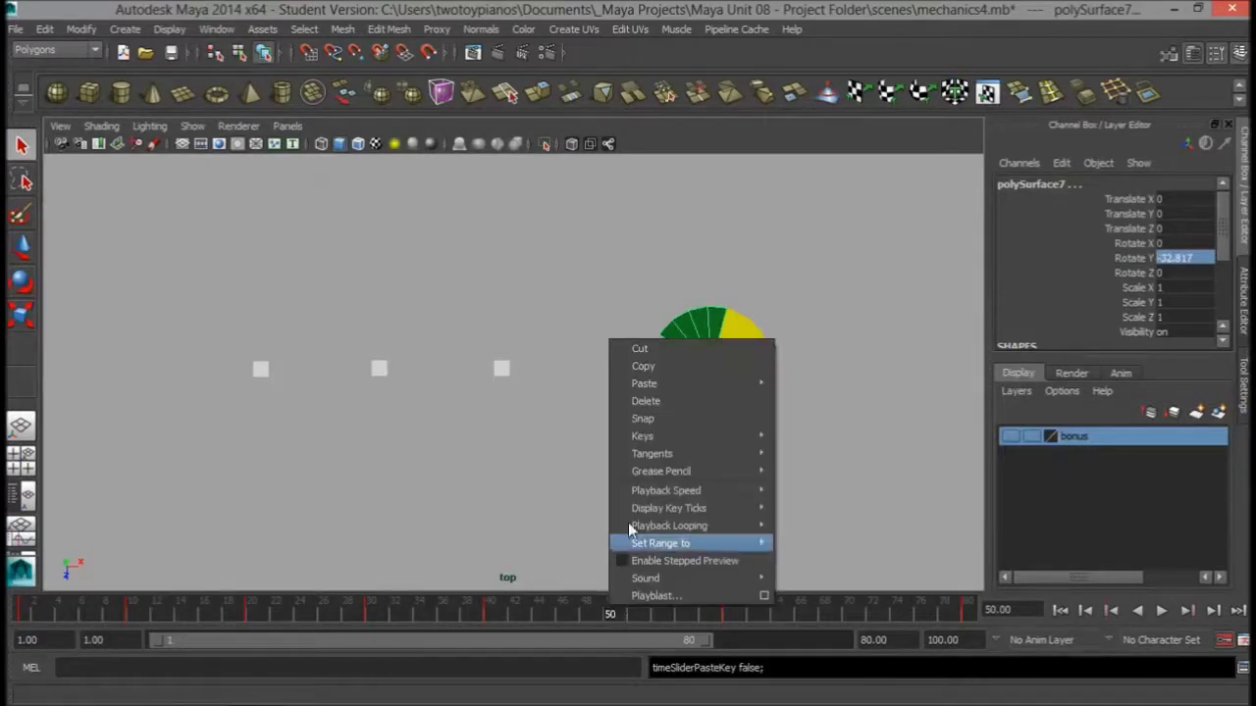
mouse_move(647, 392)
left_click(845, 391)
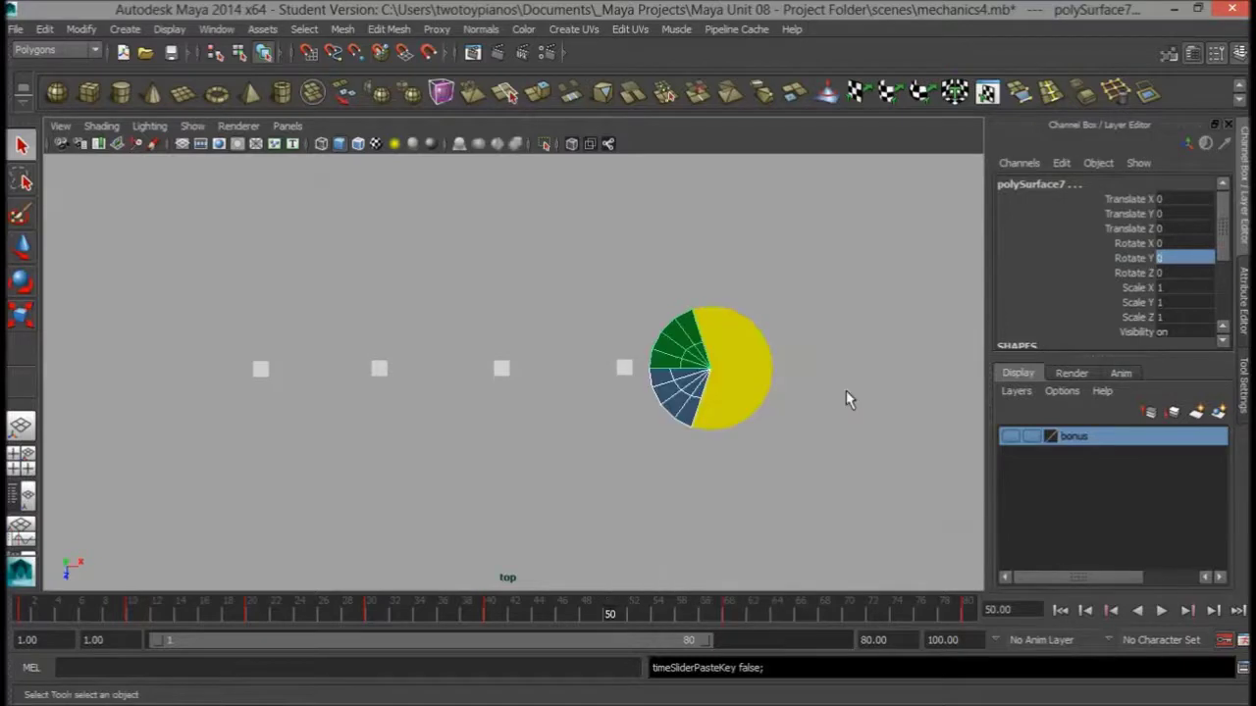
left_click(849, 614)
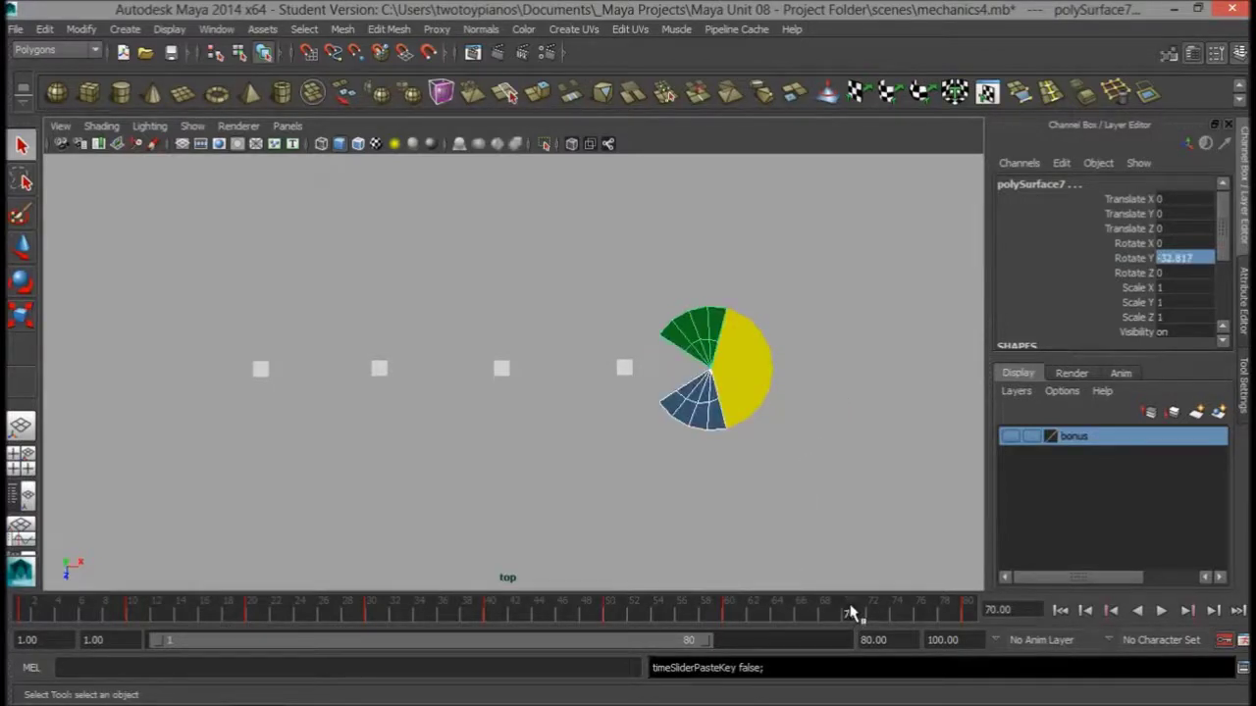
right_click(849, 613)
mouse_move(908, 384)
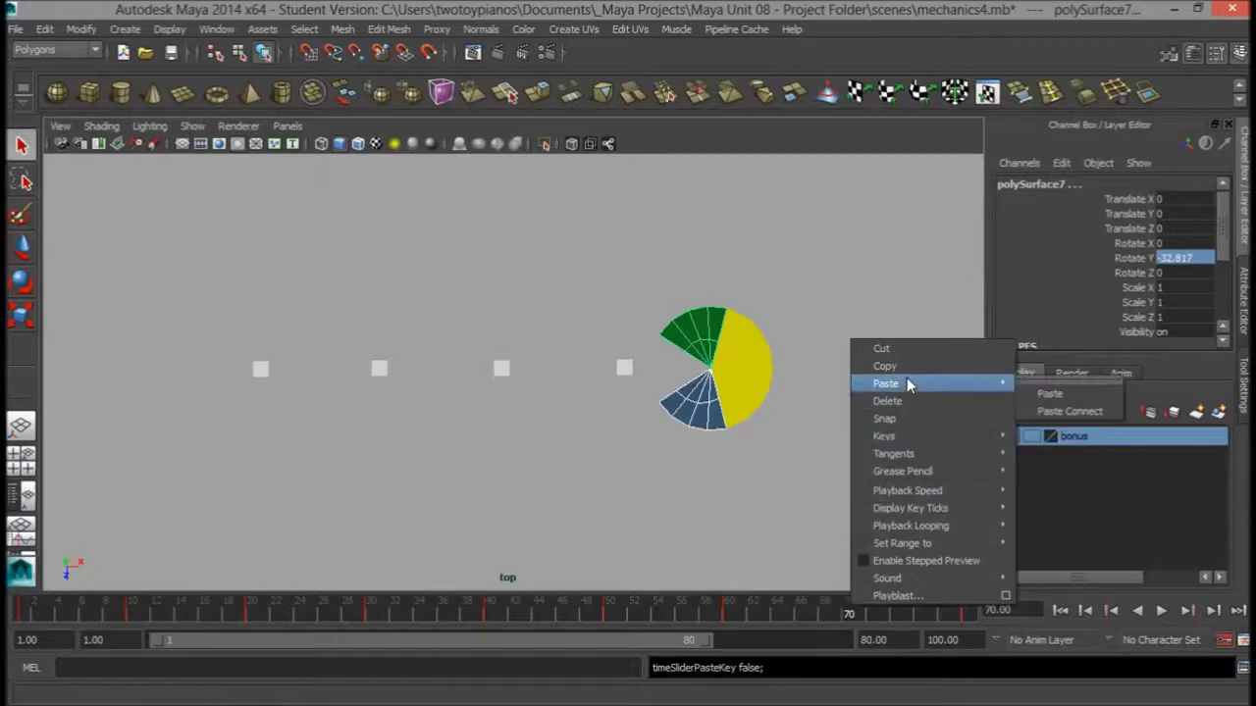
left_click(1050, 393)
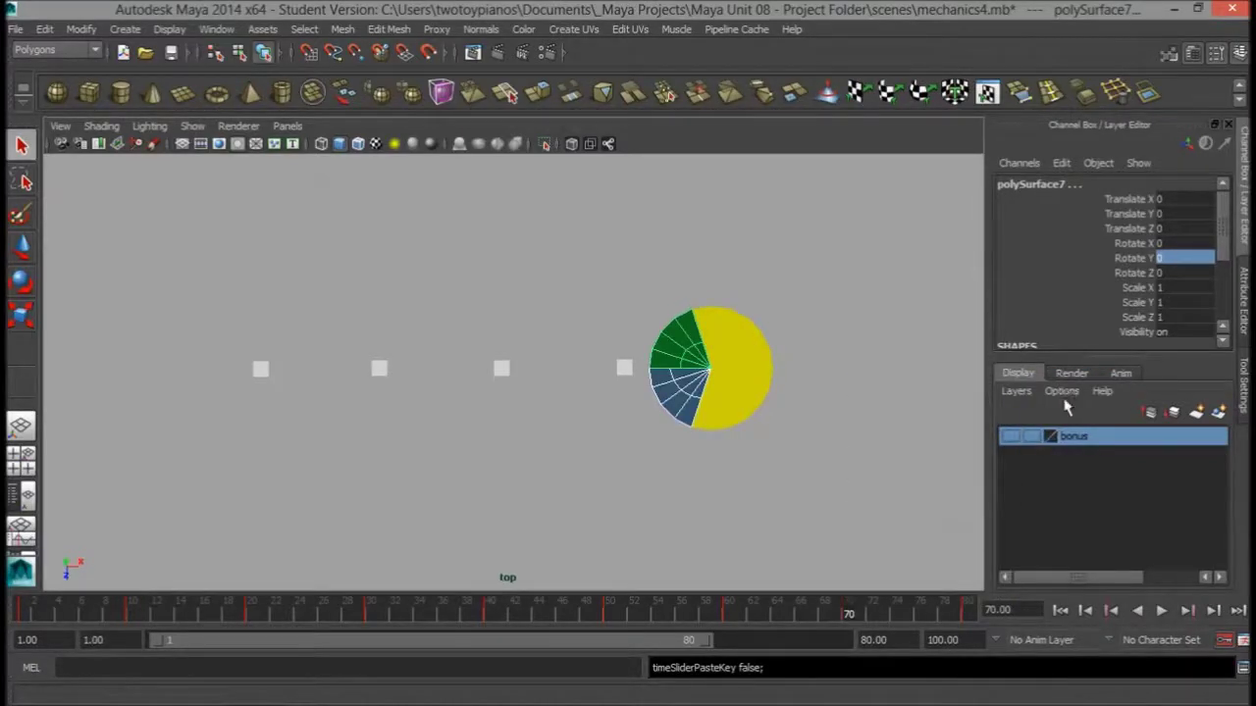
left_click(1162, 611)
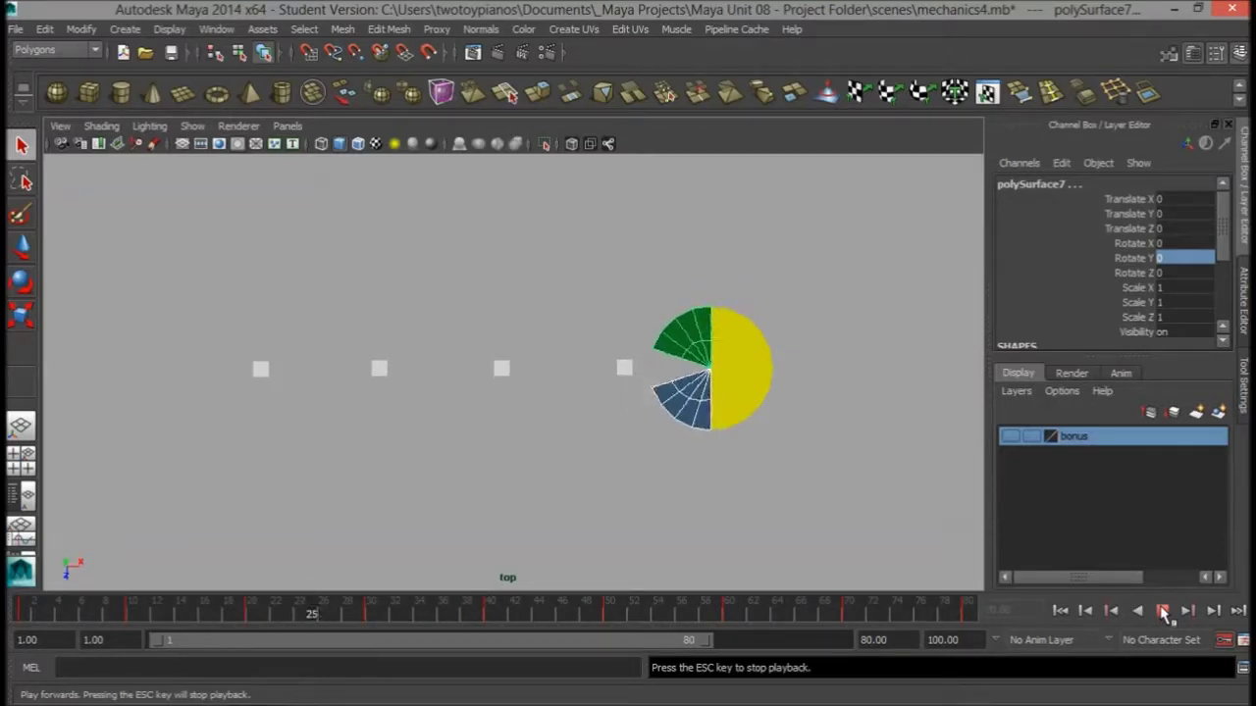
left_click(1162, 612)
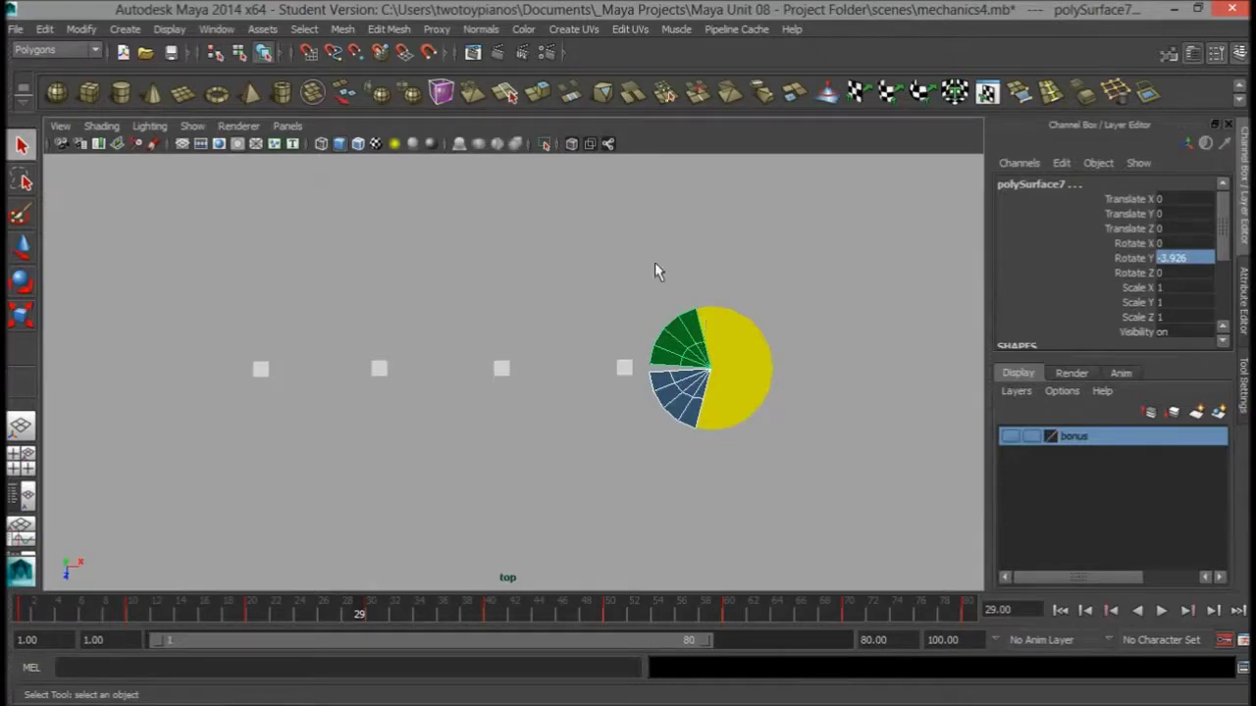
Step: Set linear tangents on all Rotate Y keys of both jaw wedges in the Graph Editor, and close the editor
left_click(218, 31)
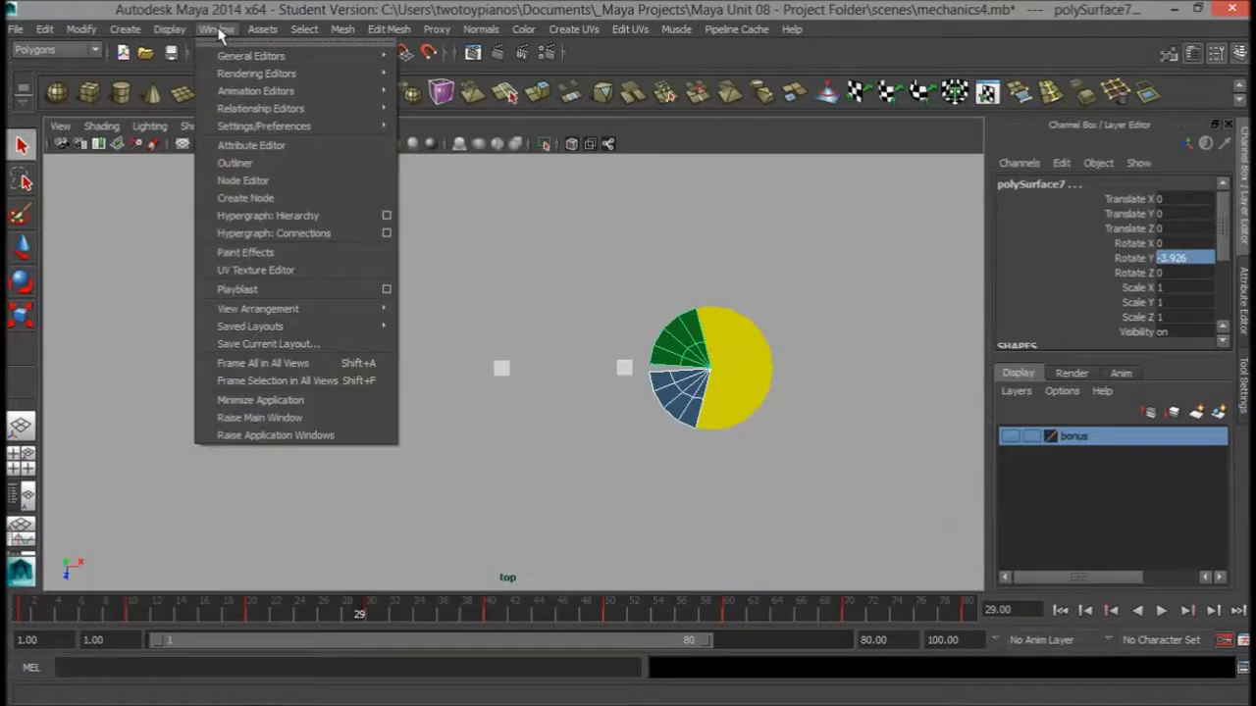
mouse_move(262, 92)
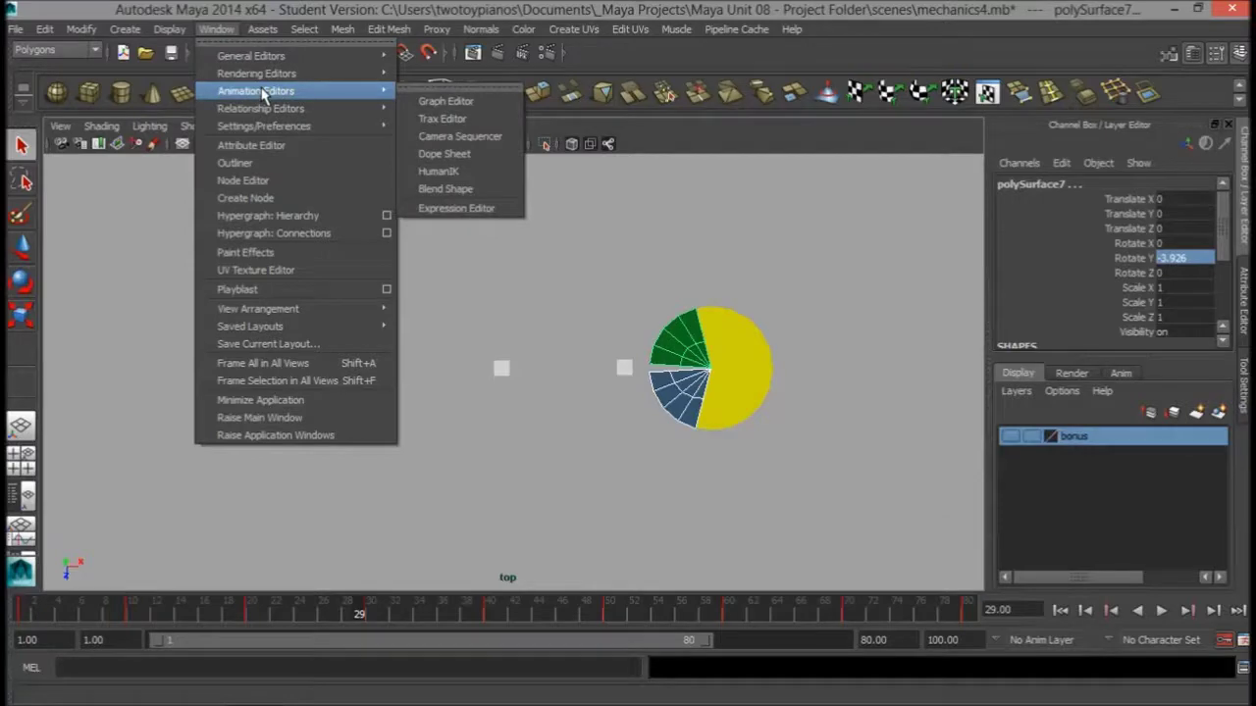
left_click(490, 109)
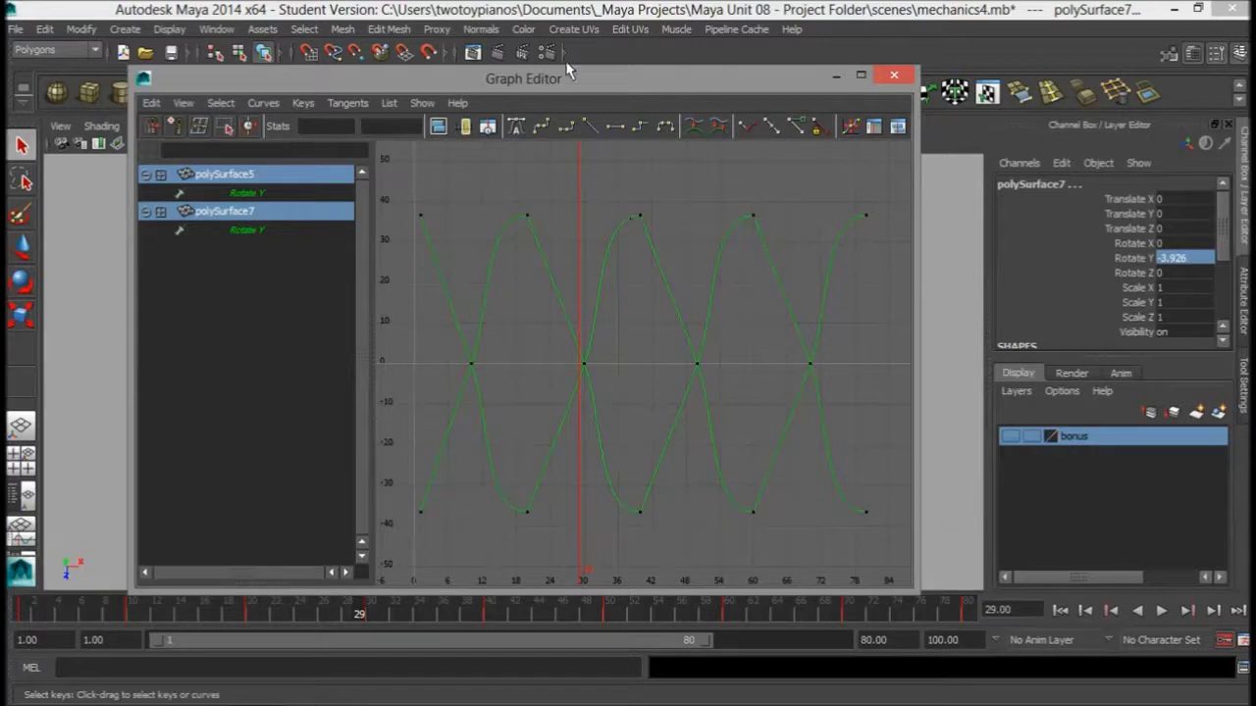
left_click_drag(389, 164, 908, 564)
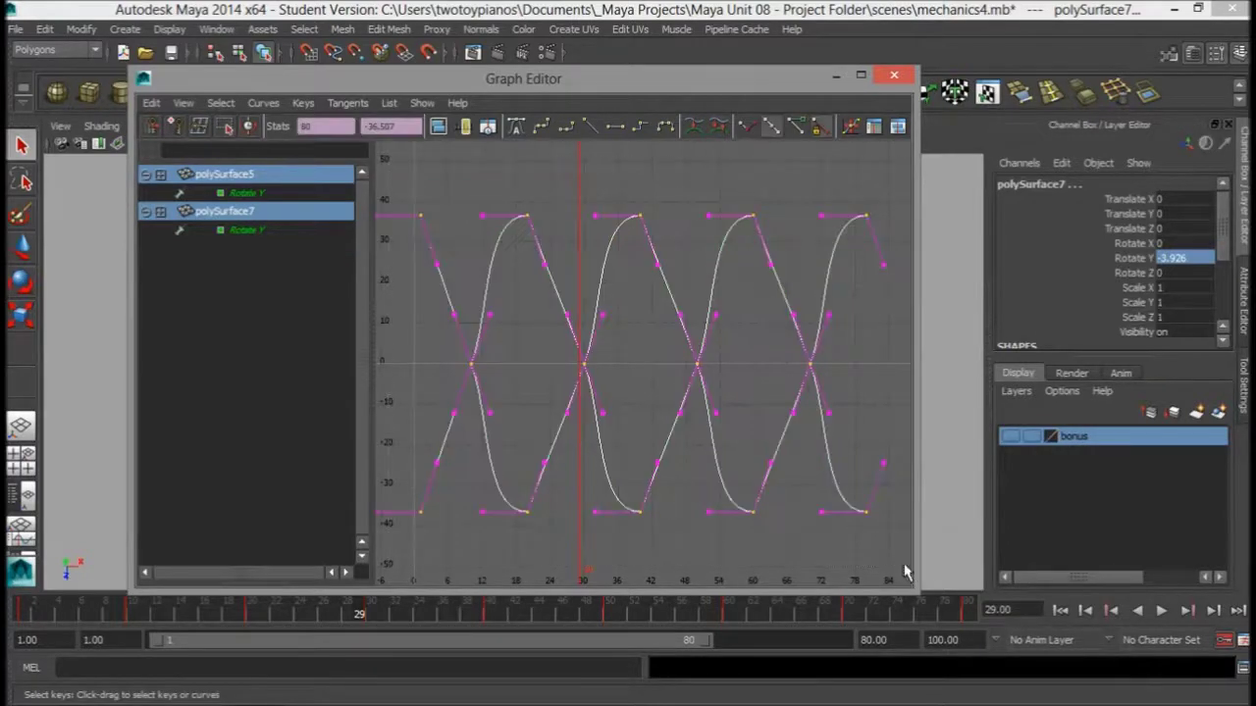
left_click(591, 129)
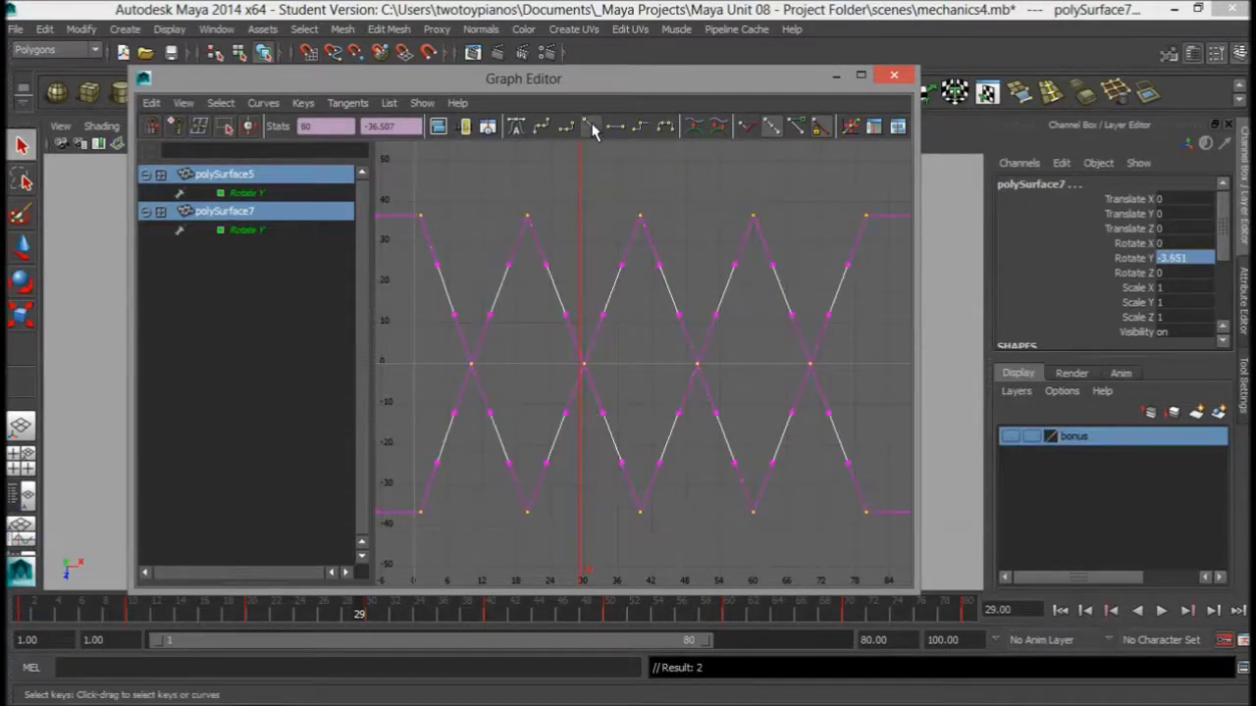
left_click(701, 189)
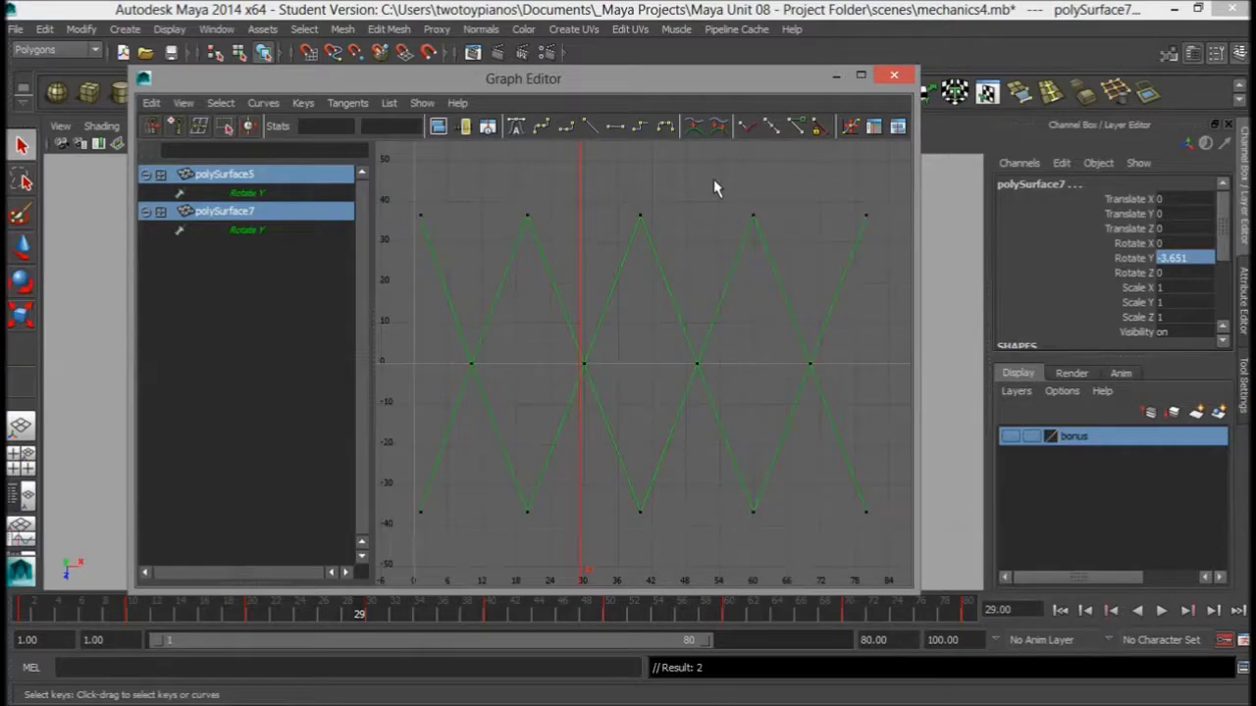
left_click(894, 79)
Step: Play back the mouth animation with the linear tangents and return to frame 1
left_click(1160, 610)
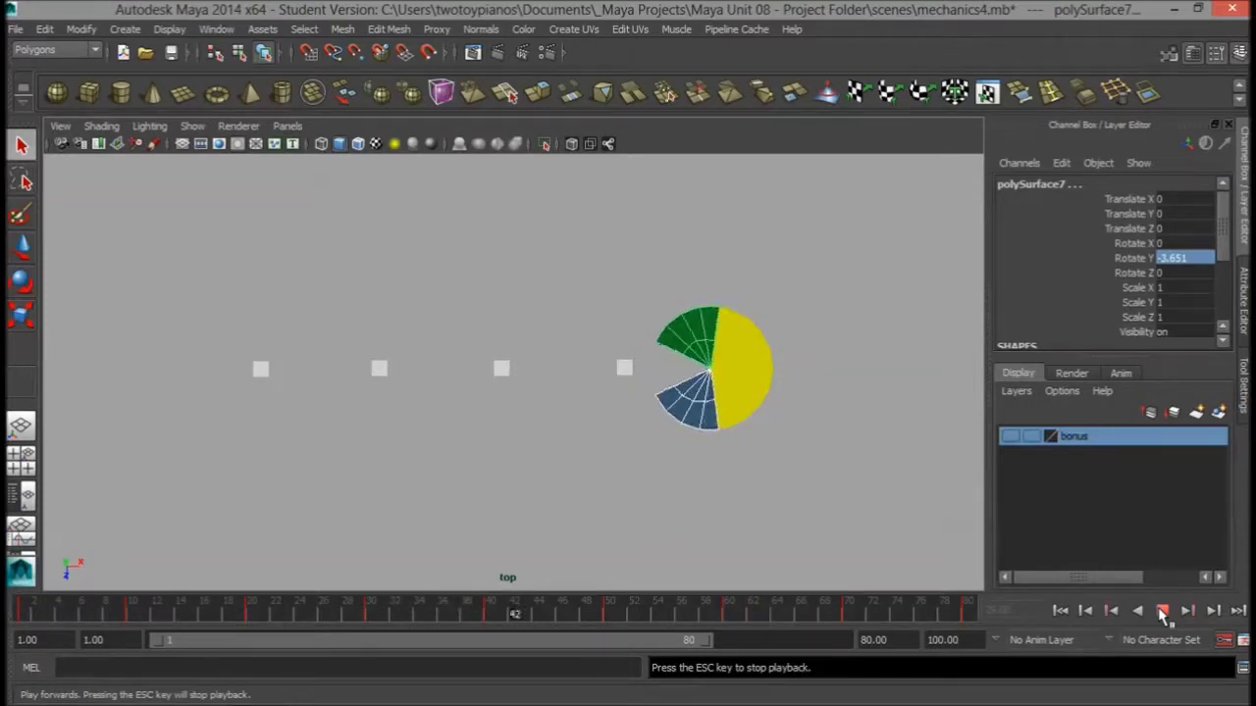
left_click(1163, 611)
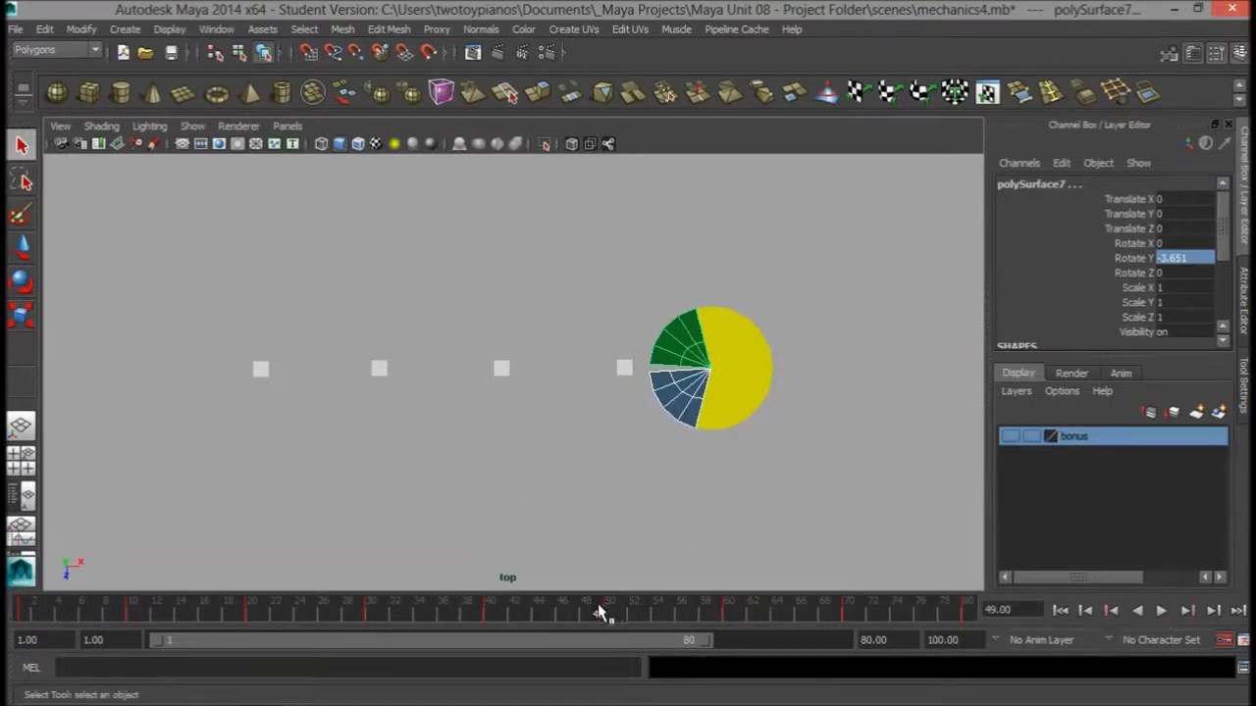
key("alt+v")
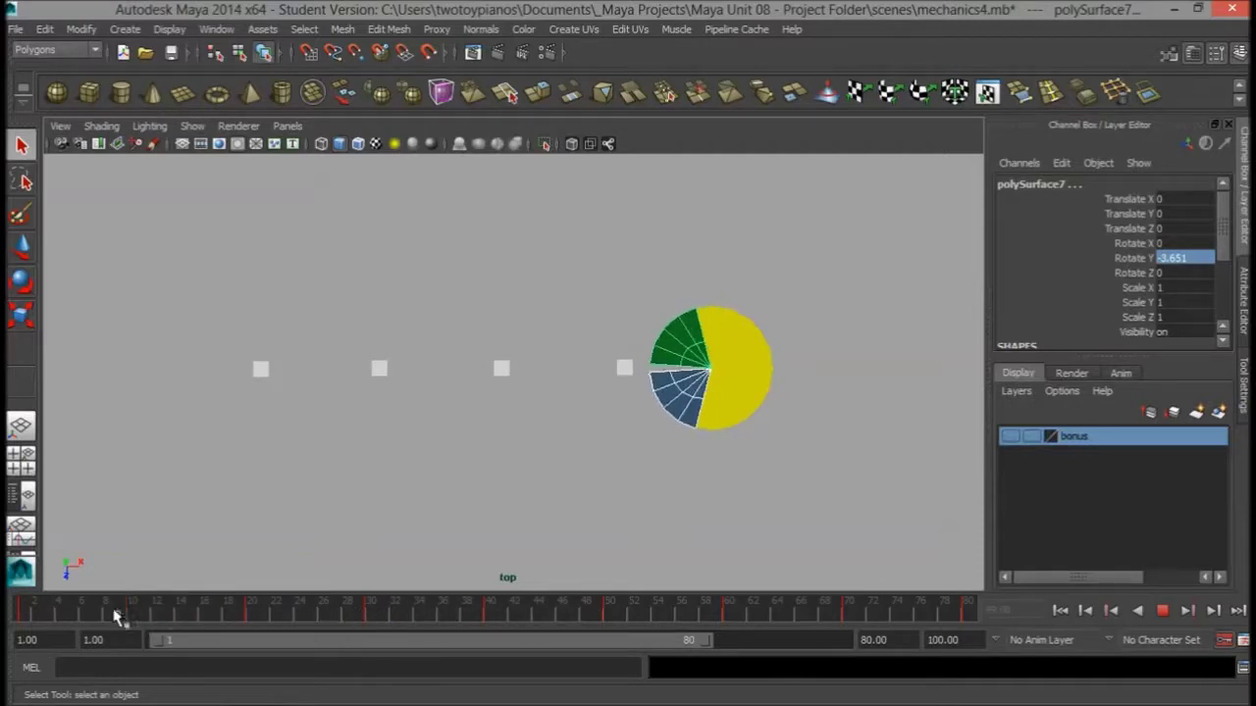
key("alt+v")
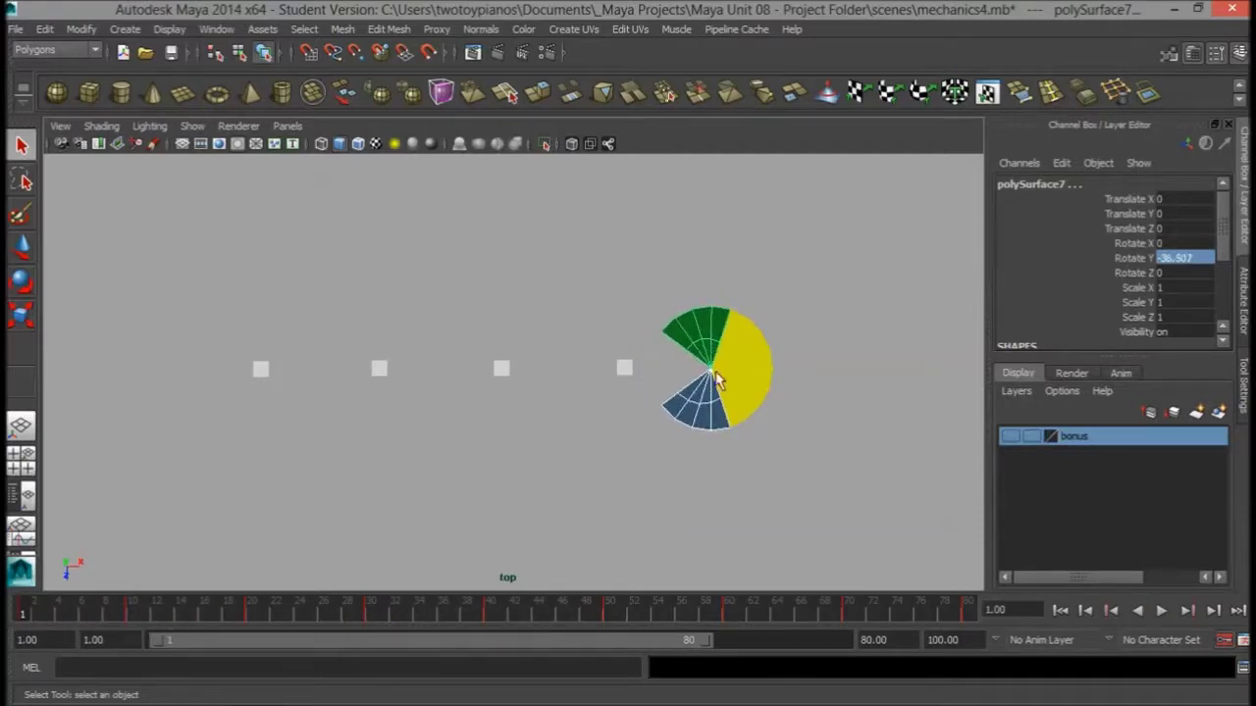
Step: Assign the yellow lambert8 material to the green upper and blue lower jaw wedges from the Hypershade, and close it
left_click(702, 473)
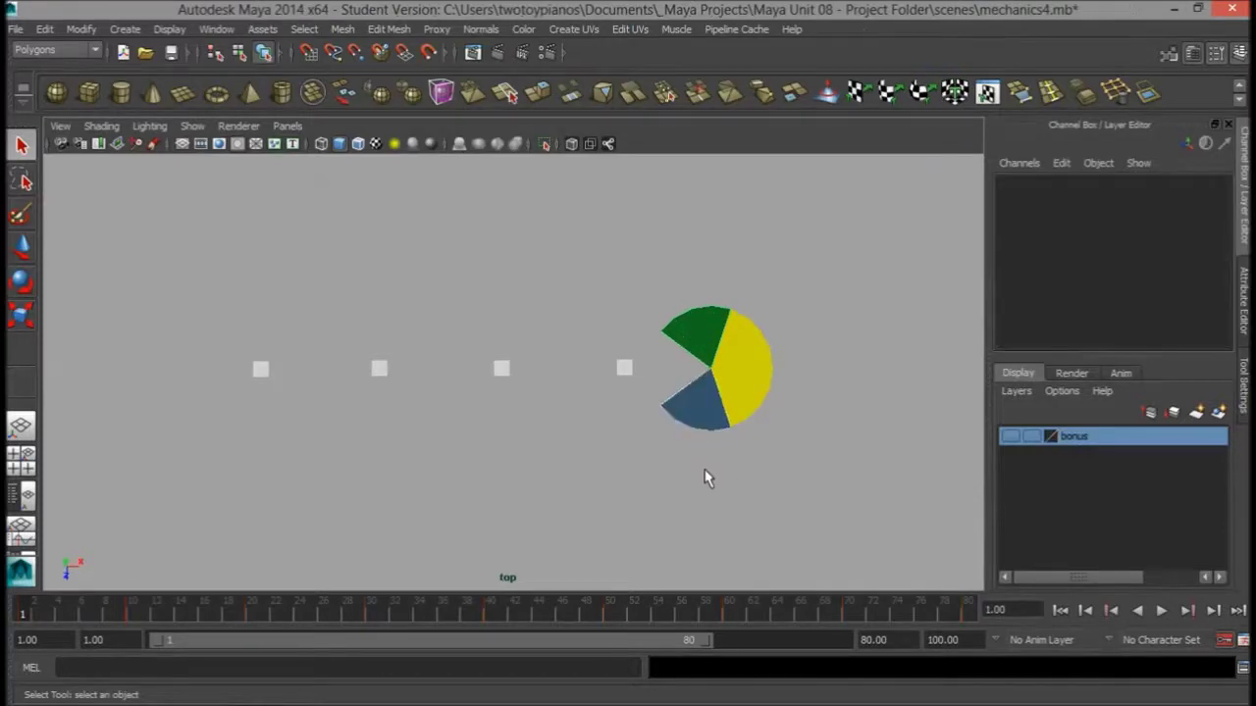
left_click(216, 29)
mouse_move(263, 75)
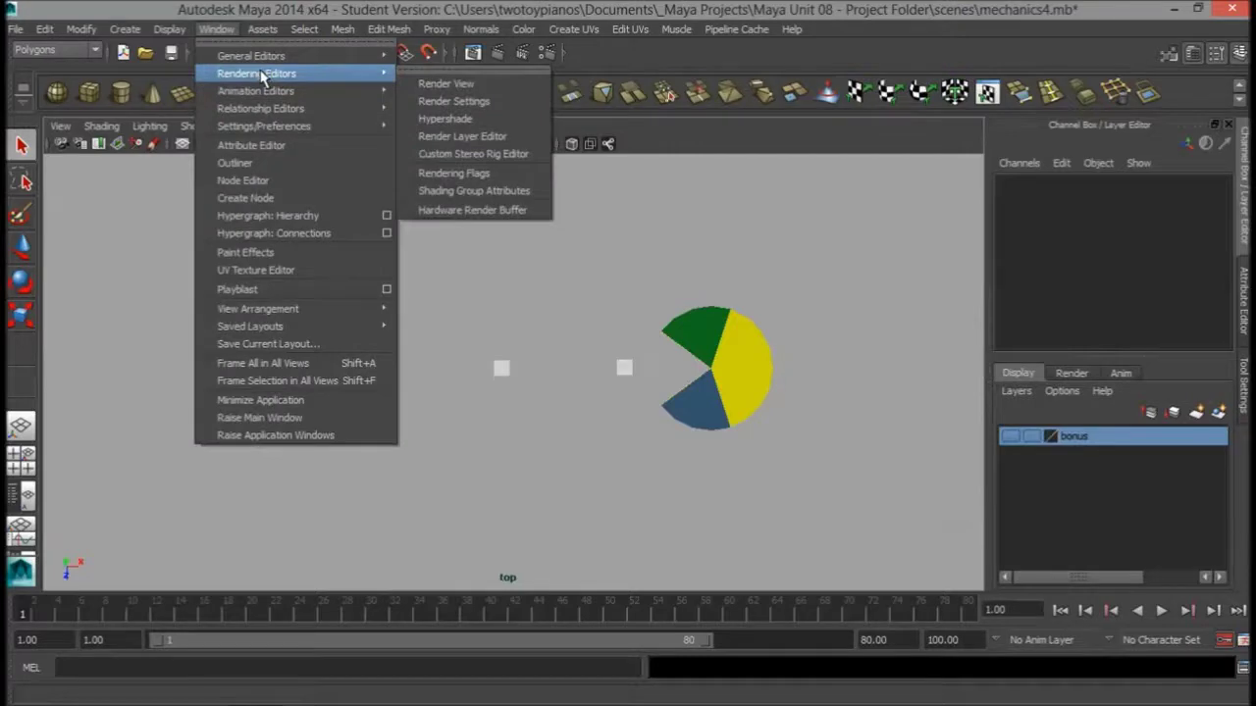
left_click(514, 118)
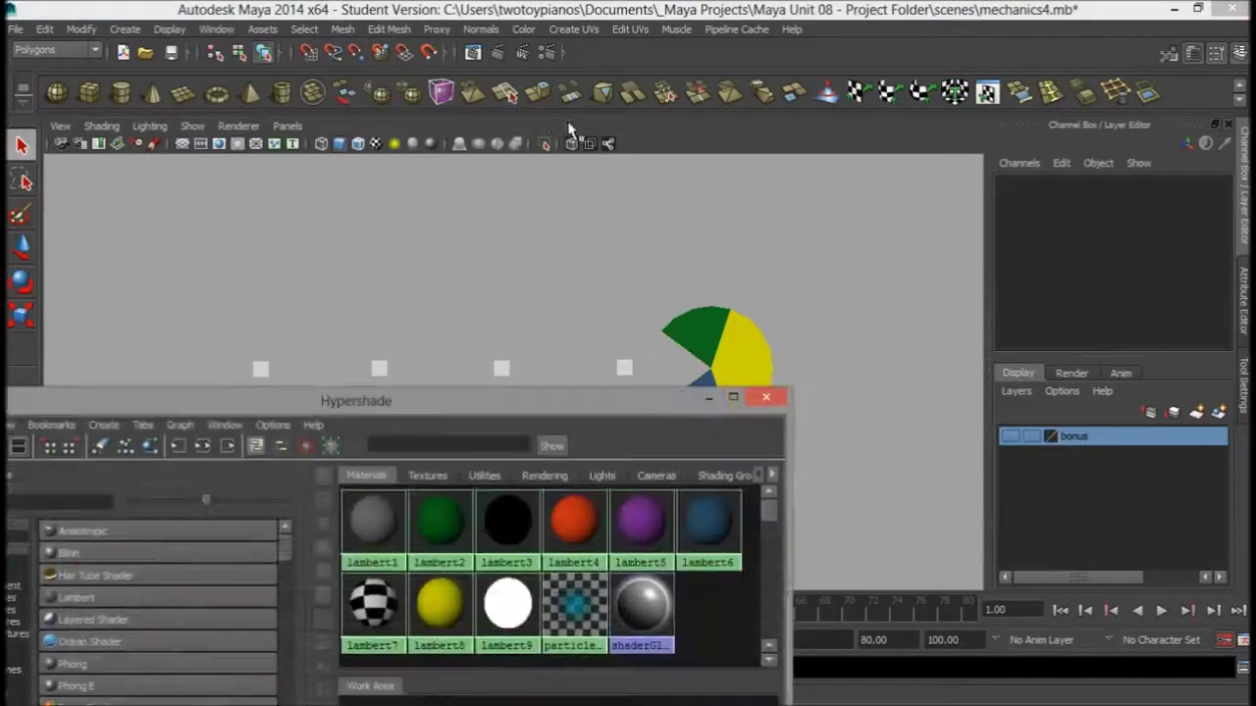
left_click_drag(636, 412, 449, 147)
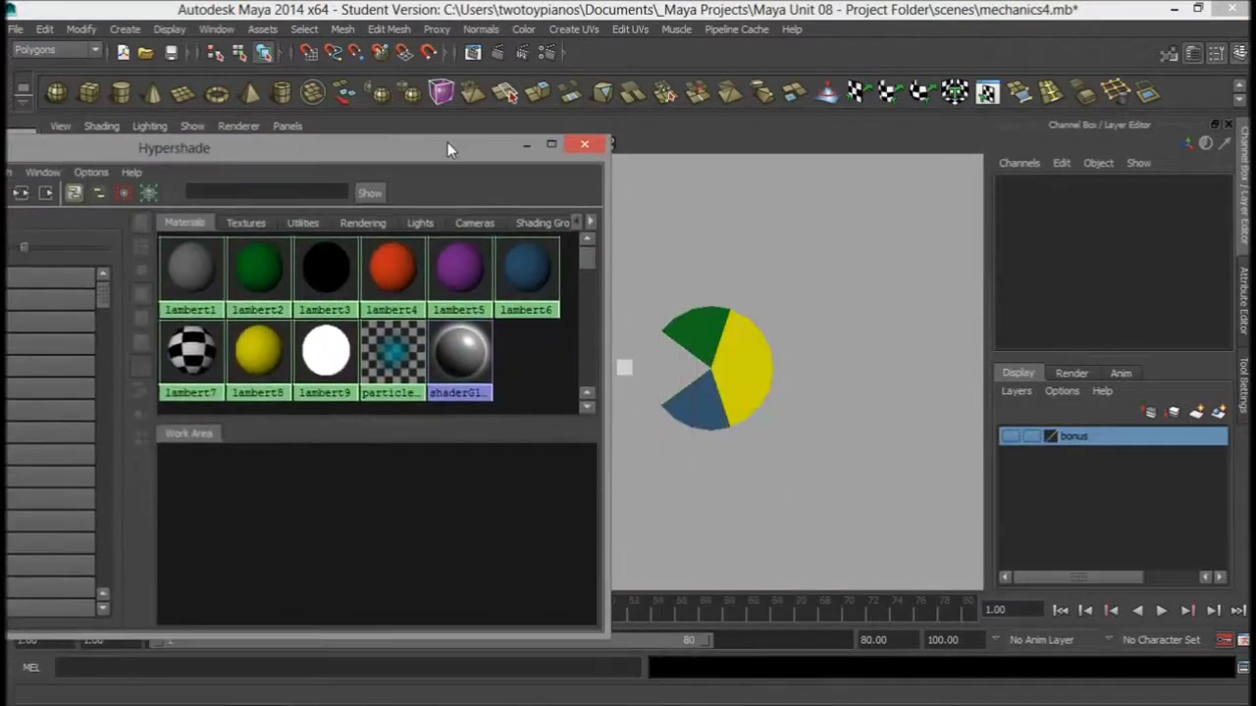
middle_click_drag(257, 337, 703, 336)
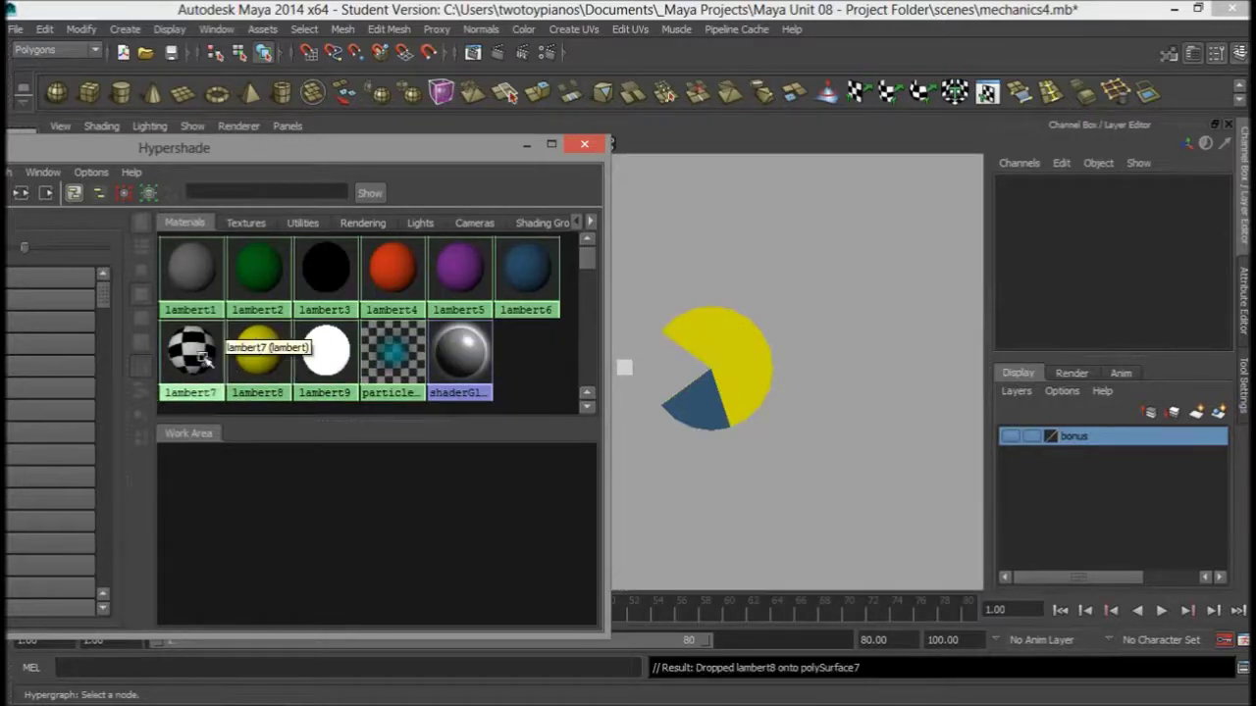
middle_click_drag(262, 348, 702, 414)
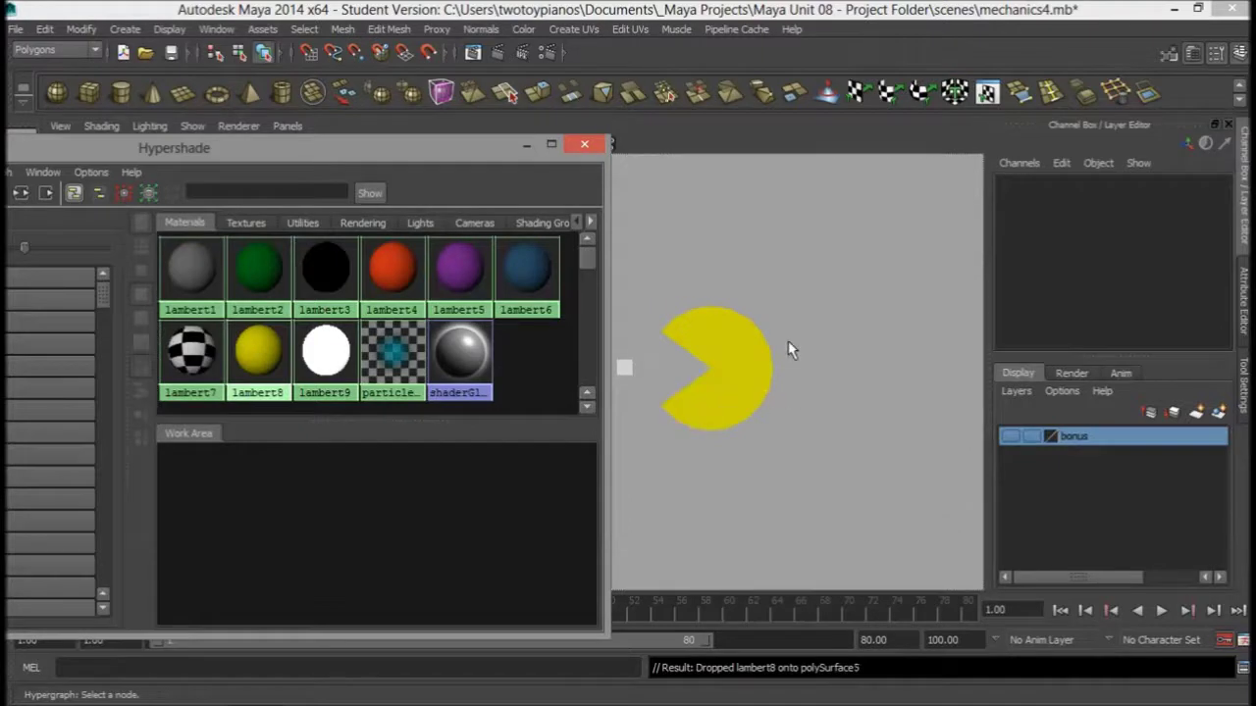
left_click(583, 144)
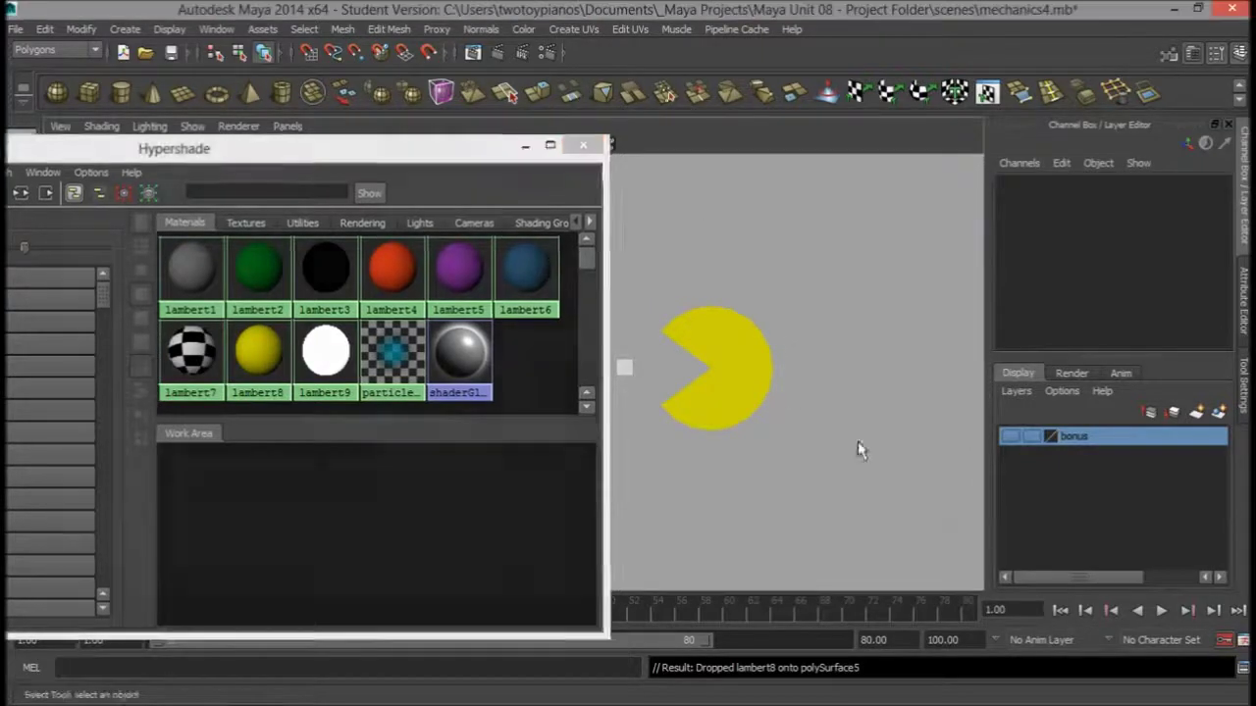
Step: Preview the all-yellow character's mouth animation and rewind to frame 1
left_click(1161, 610)
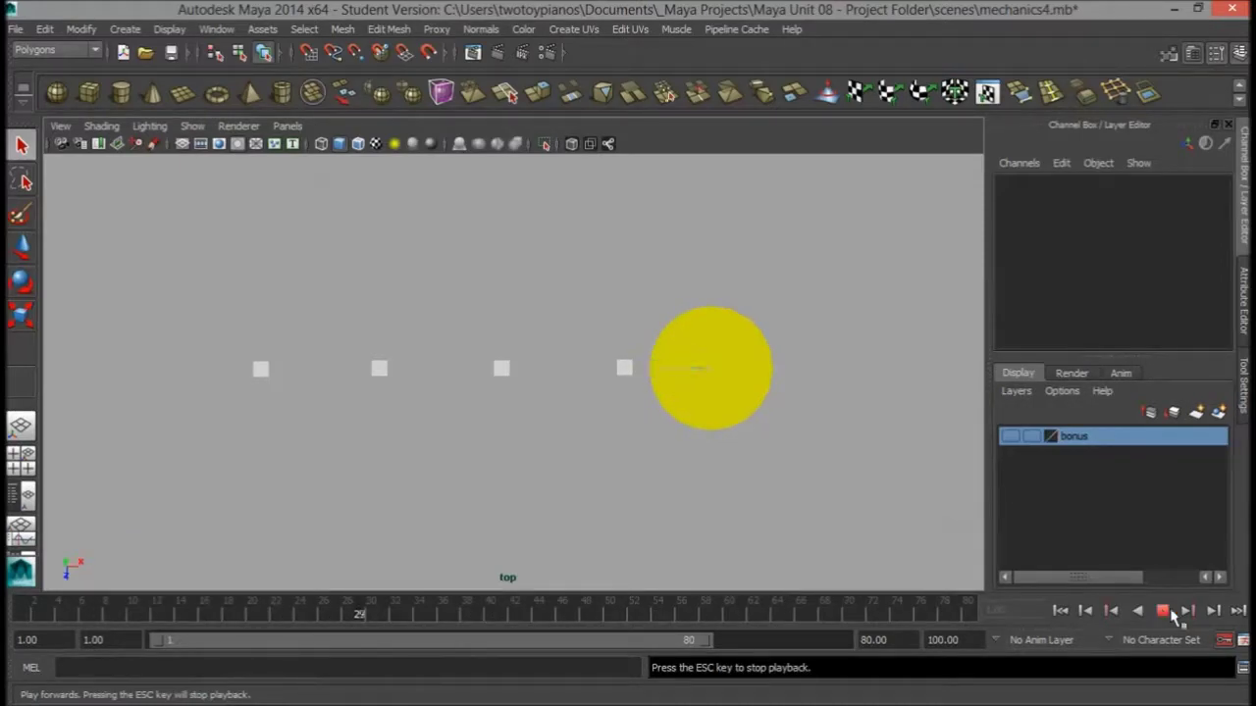
left_click(1162, 611)
key("alt+shift+v")
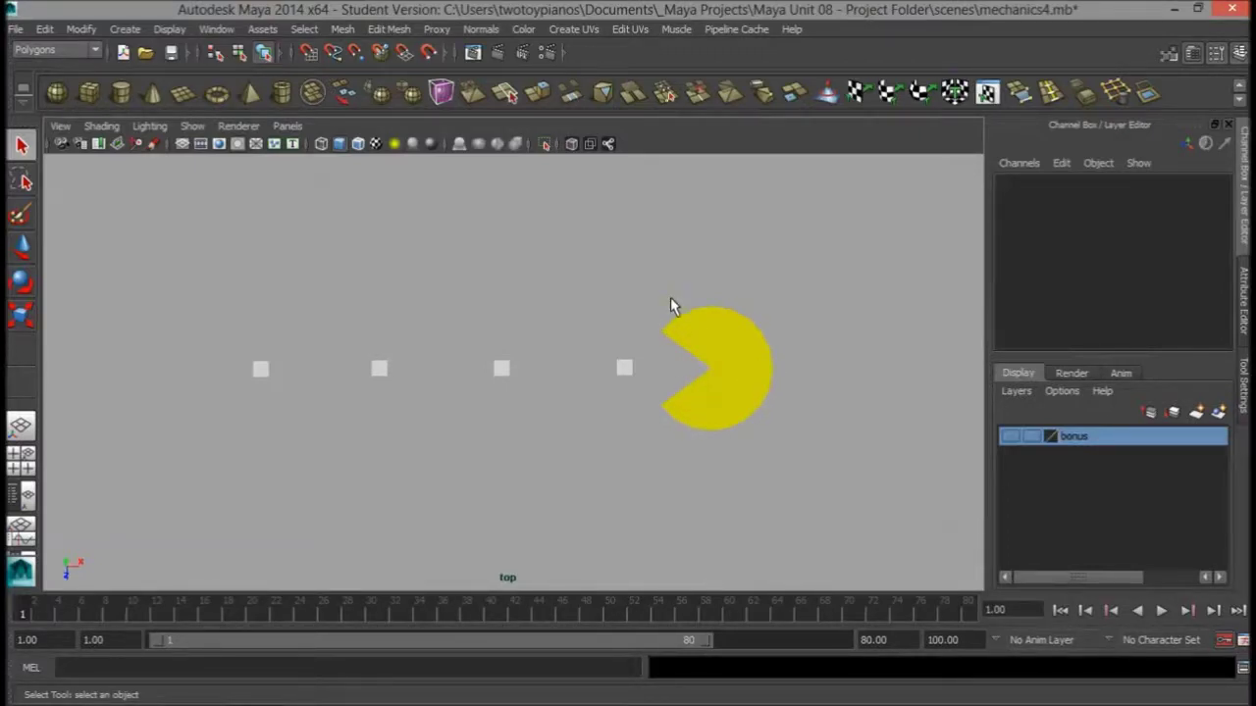
Step: Key the Pac-Man character's Translate X at -10 on frame 1
left_click(770, 372)
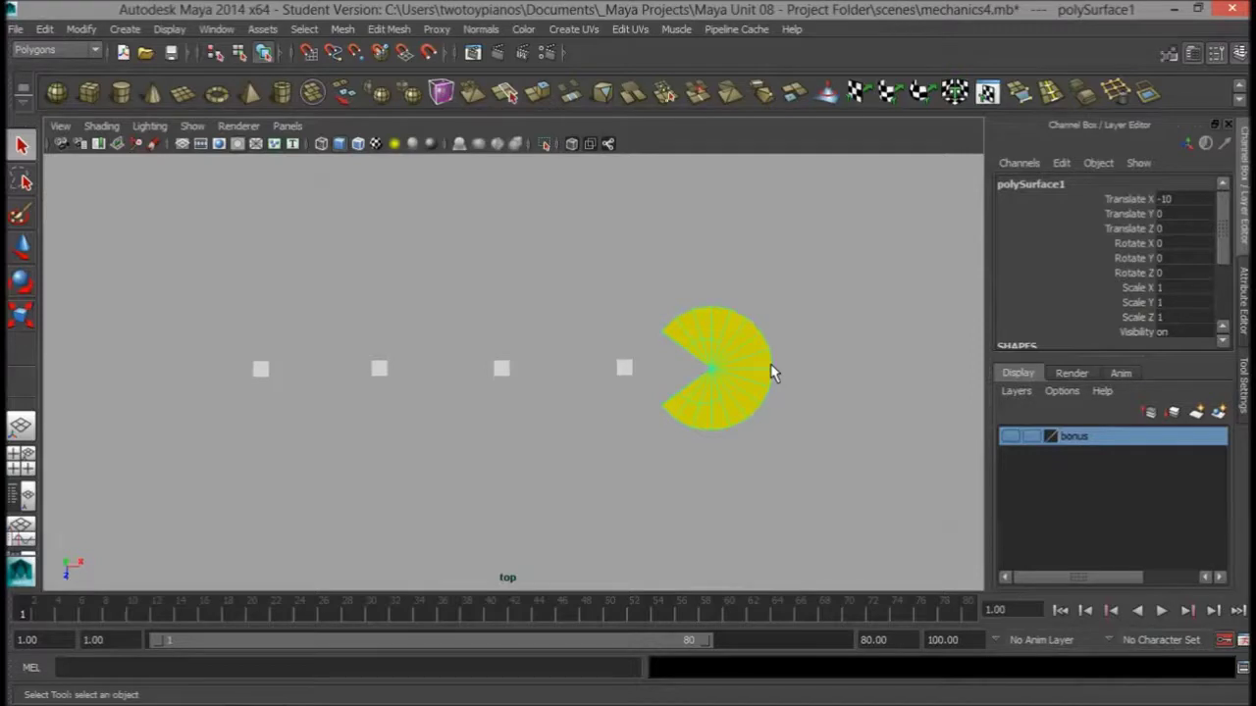
key("w")
left_click(1133, 199)
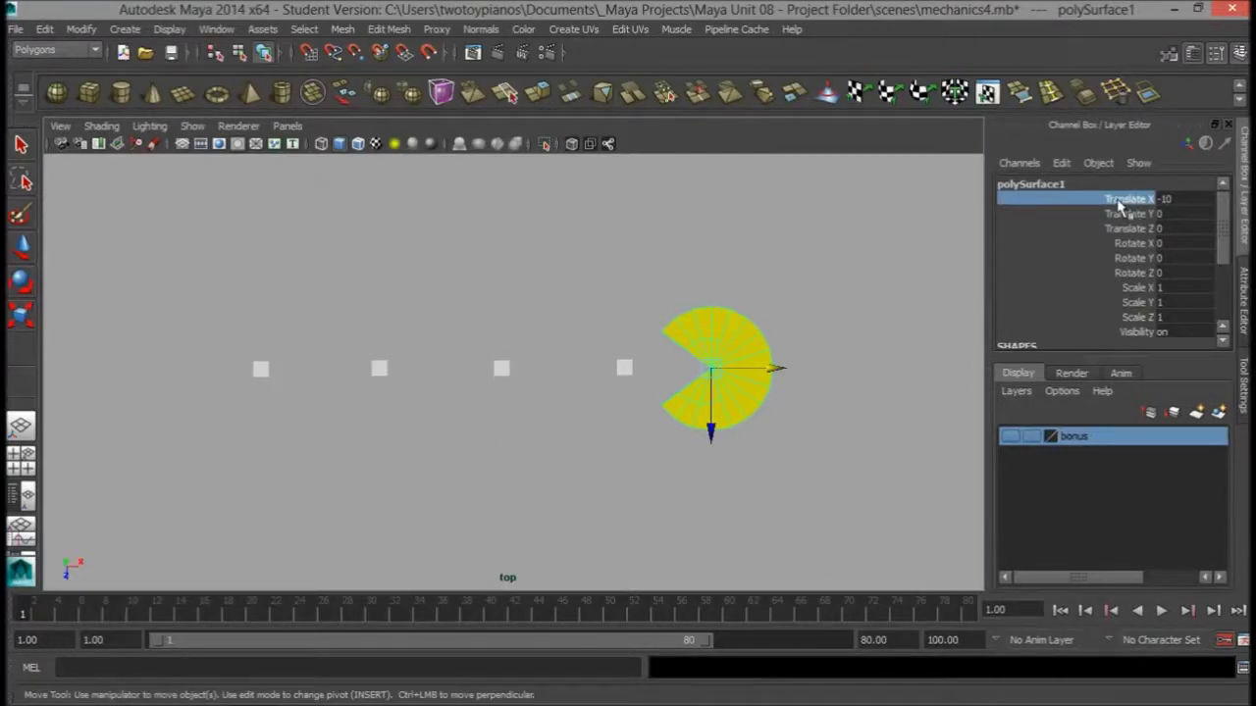
right_click(1120, 203)
left_click(1138, 234)
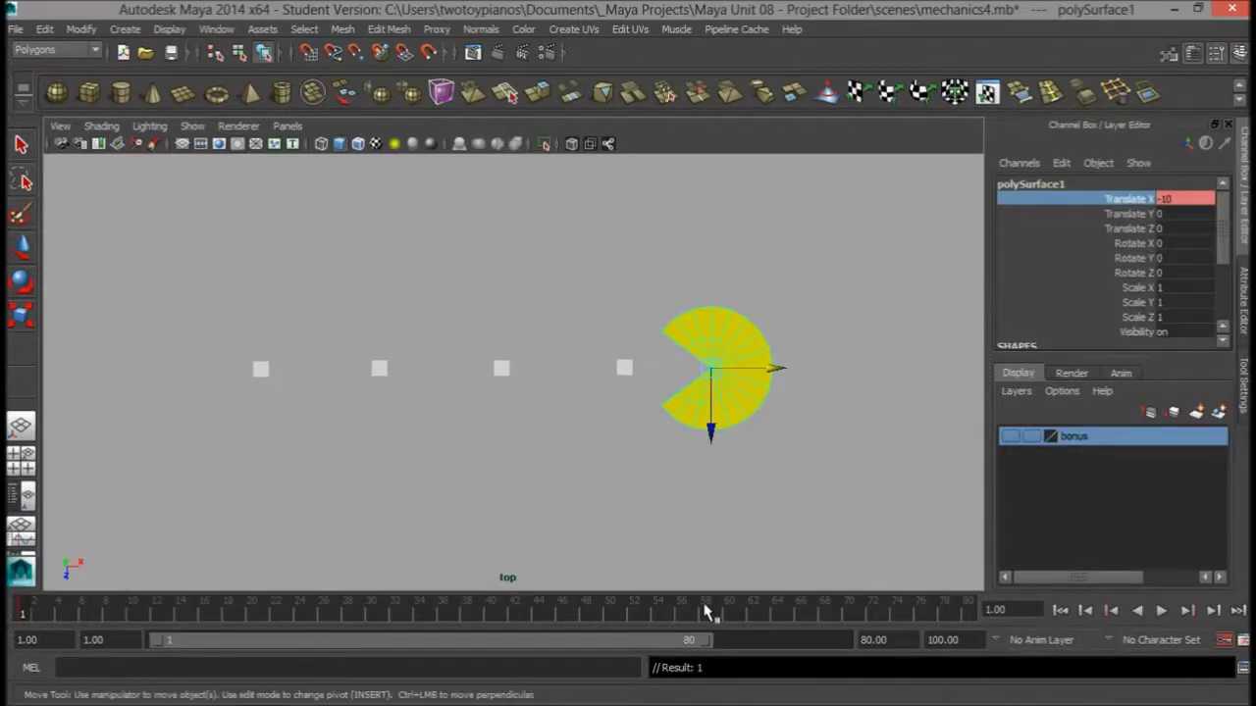
Step: Move the Pac-Man character along X to about -81.9 at frame 80, past the farthest pellet, and play back the motion
left_click(968, 611)
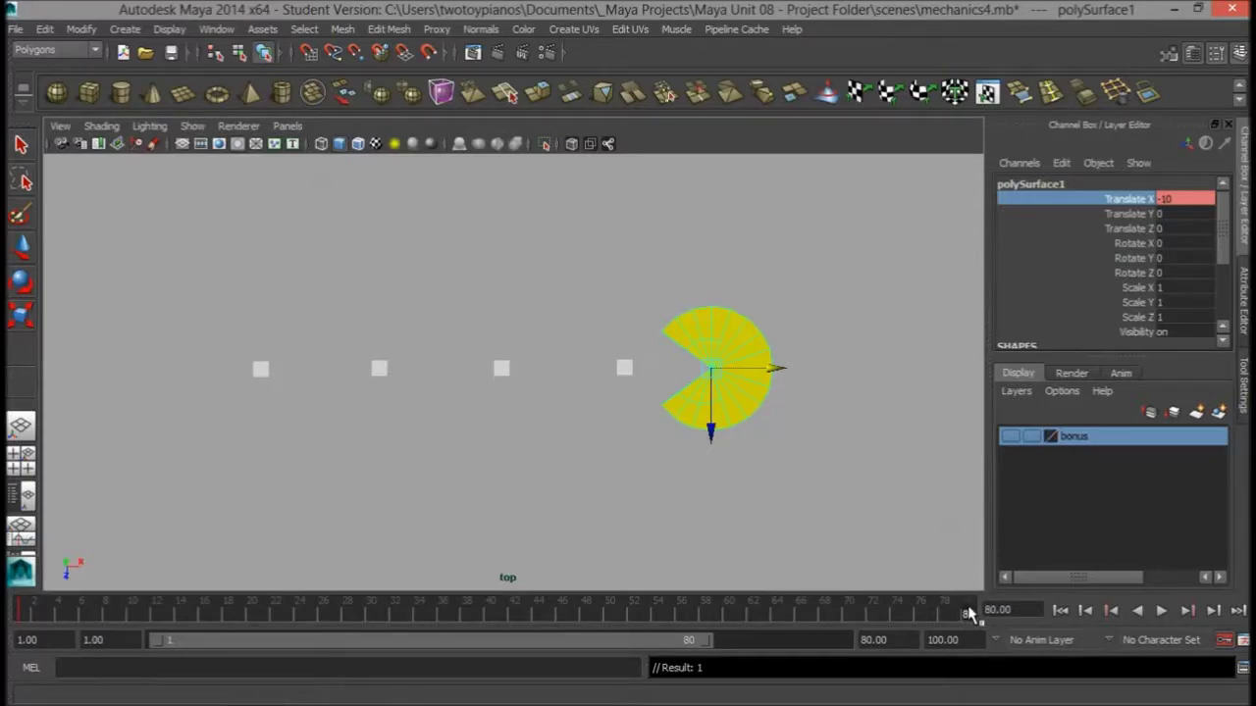
left_click_drag(774, 368, 291, 400)
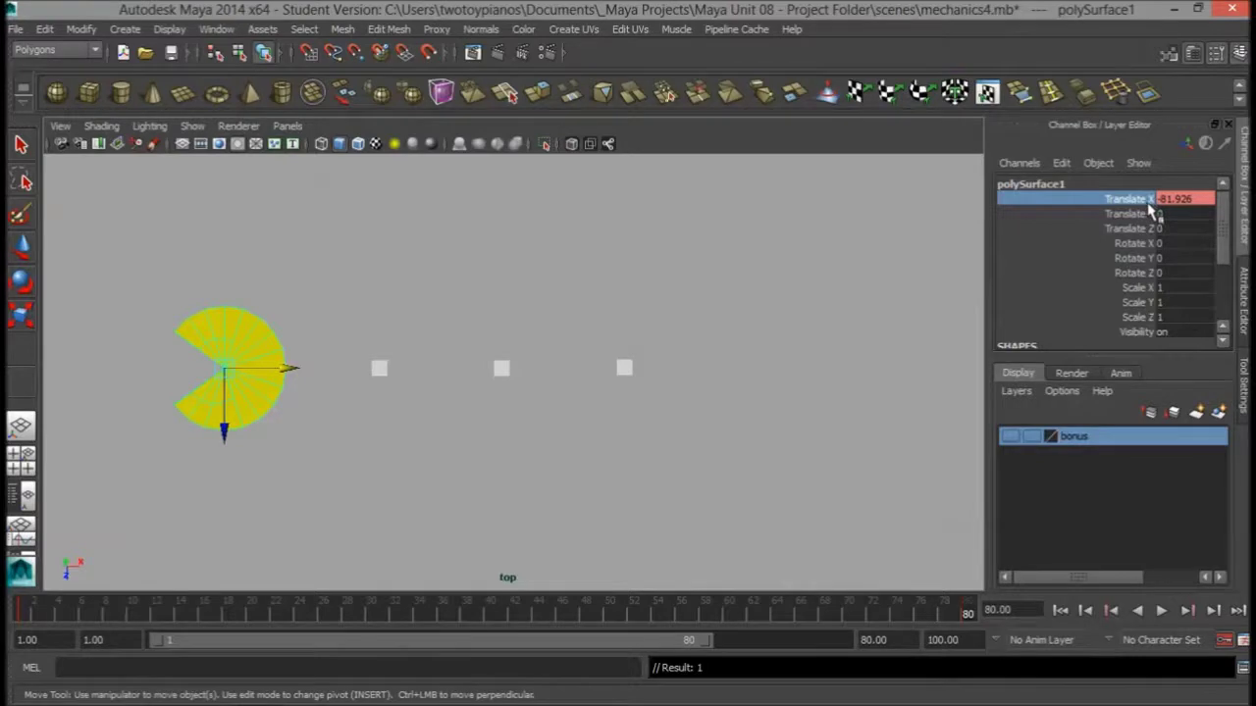
left_click(1162, 611)
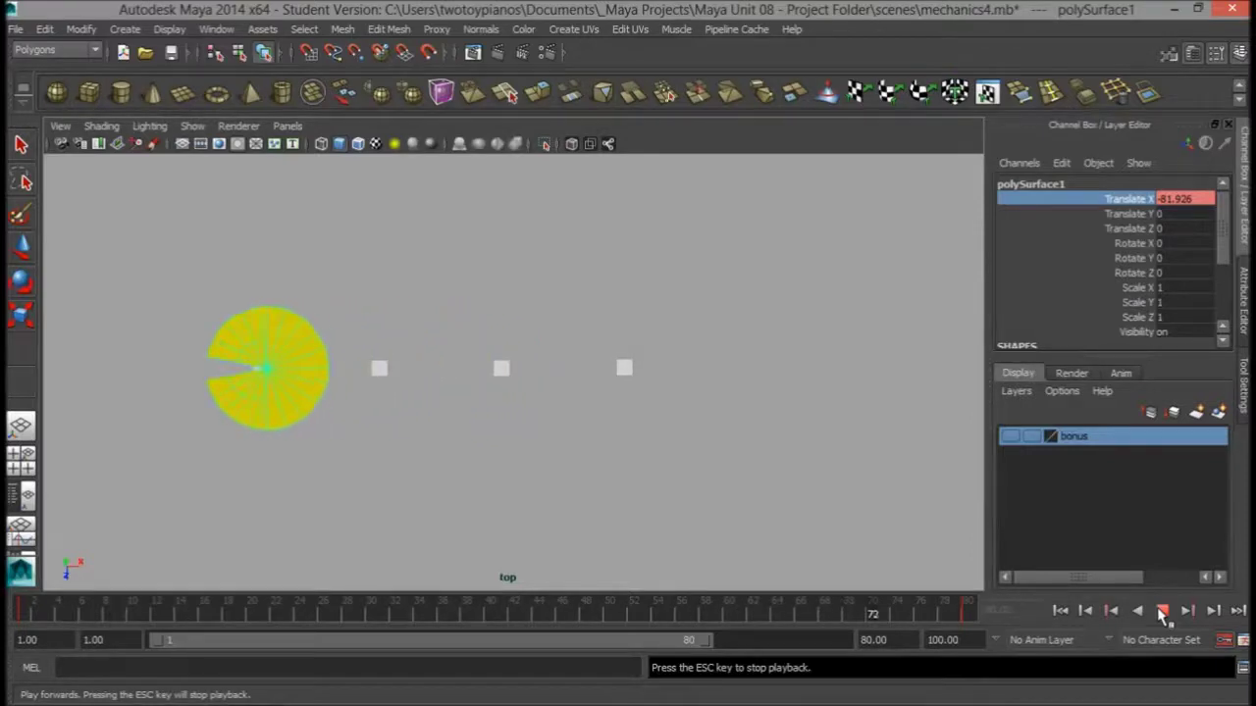
left_click(1161, 610)
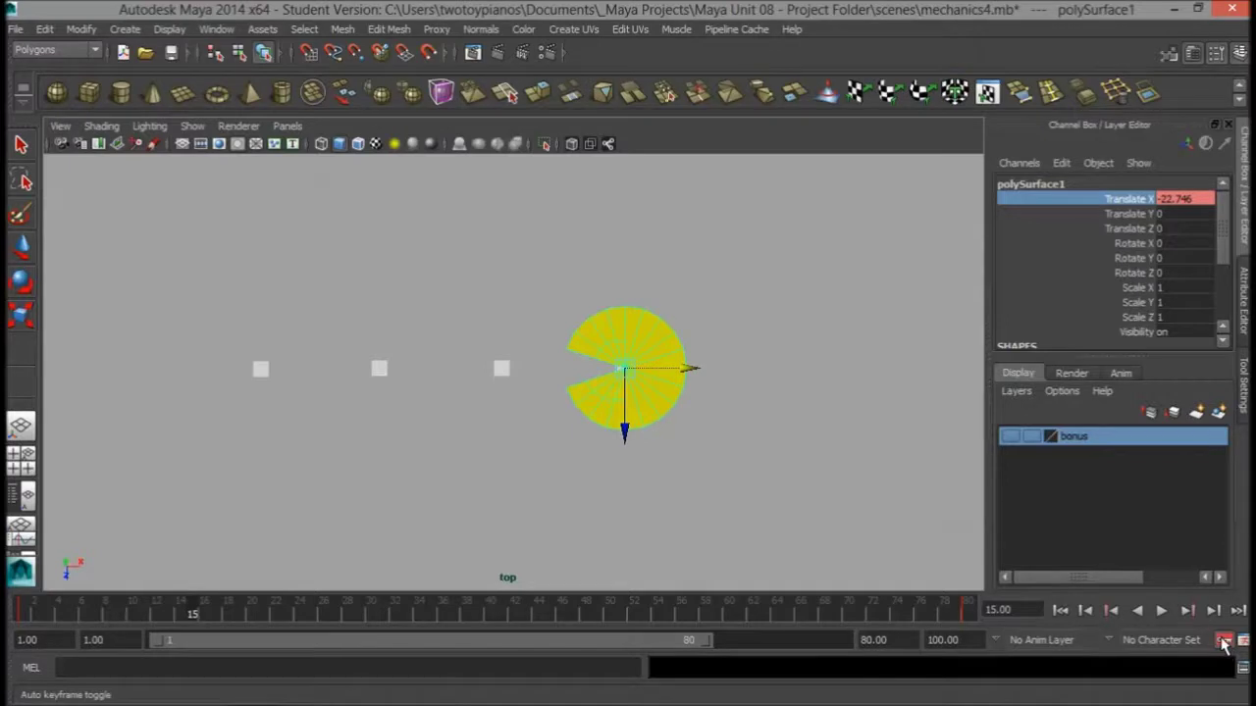
Step: Check the character's Translate X position at frame 80, replay the animation and return to frame 1
left_click_drag(785, 624, 967, 620)
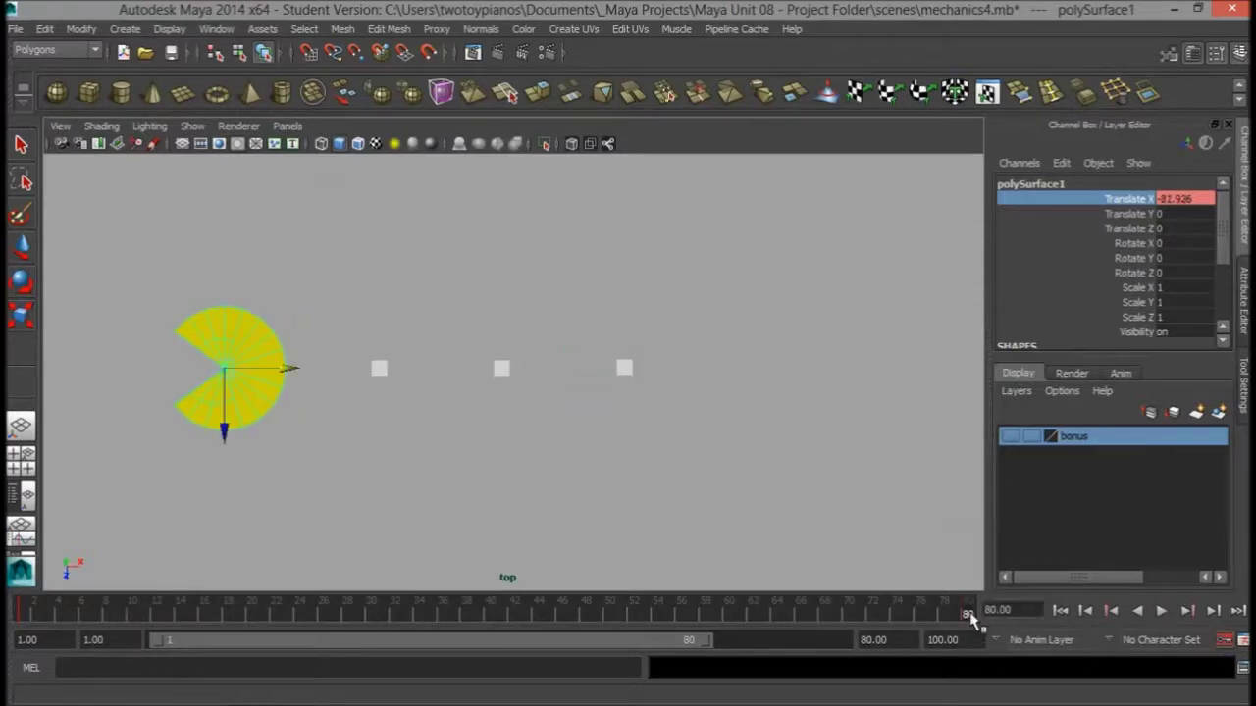
right_click(1119, 204)
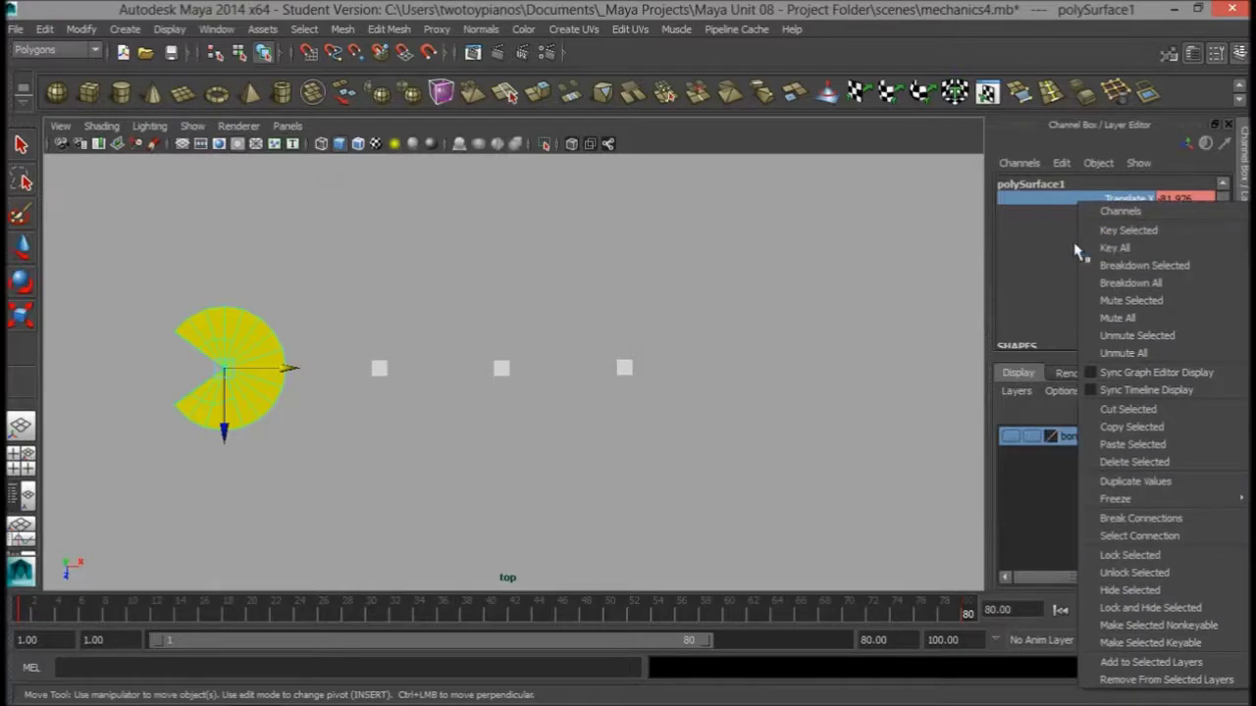
left_click(1018, 260)
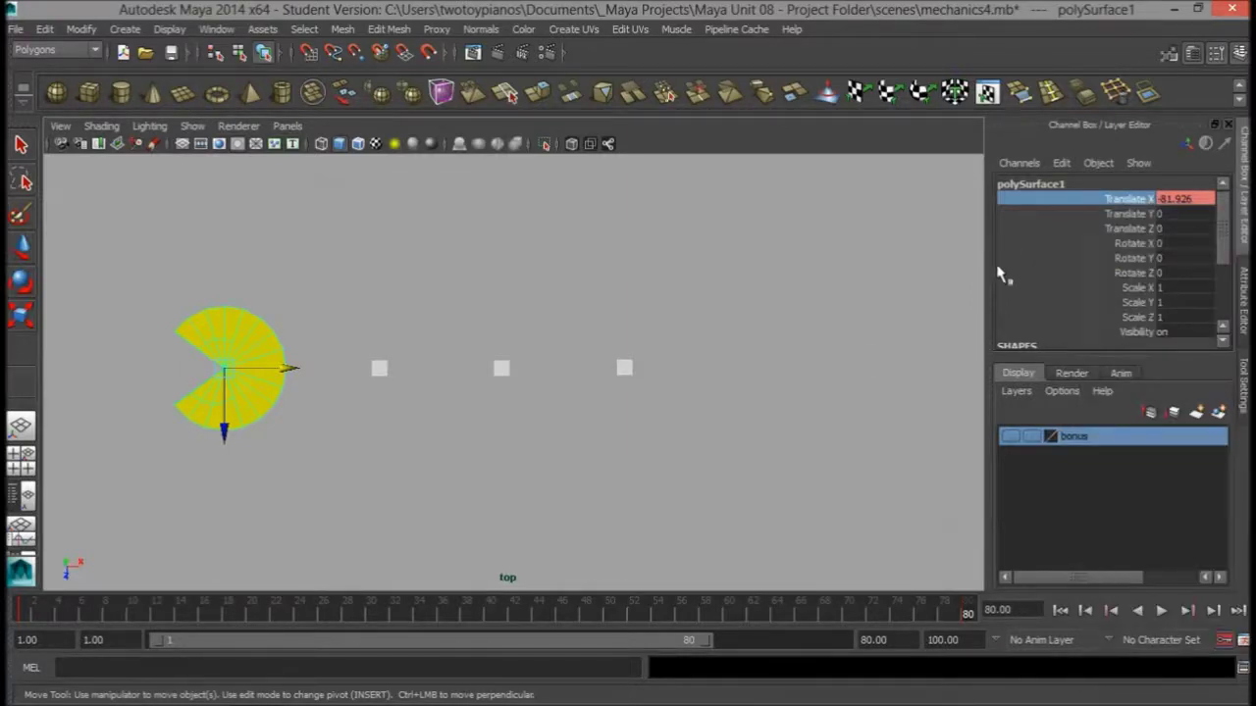
left_click(1162, 612)
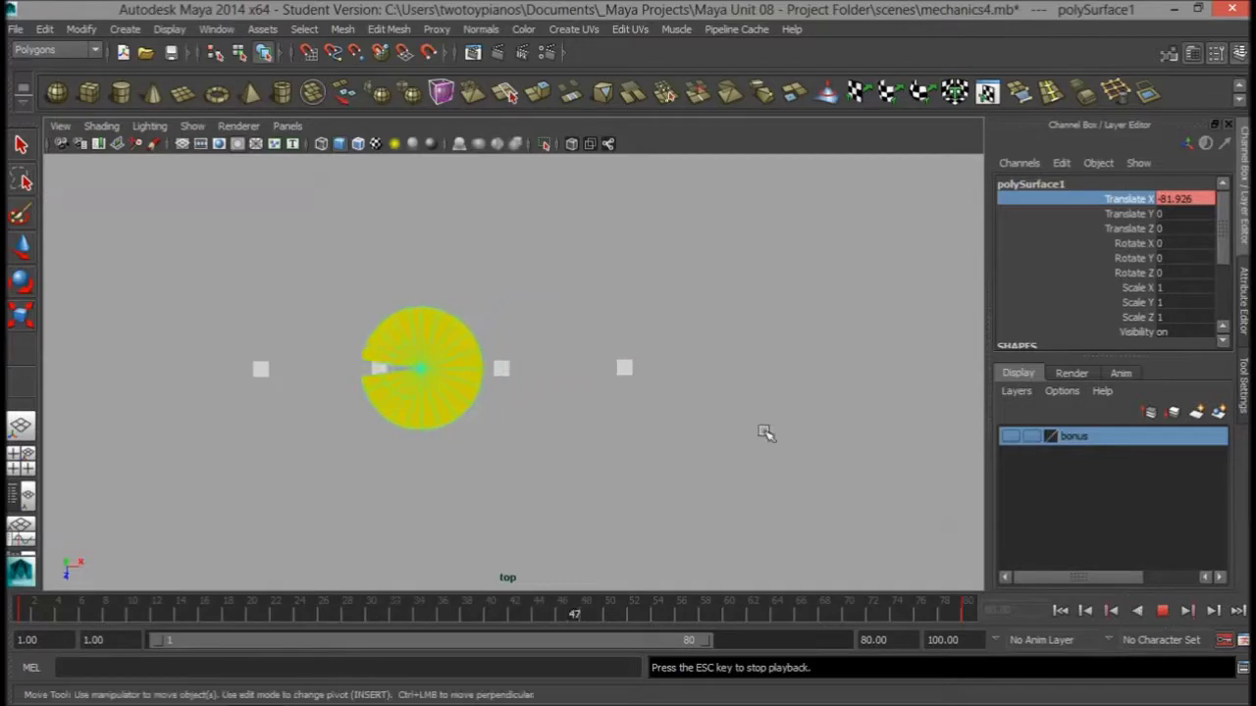
left_click(1161, 610)
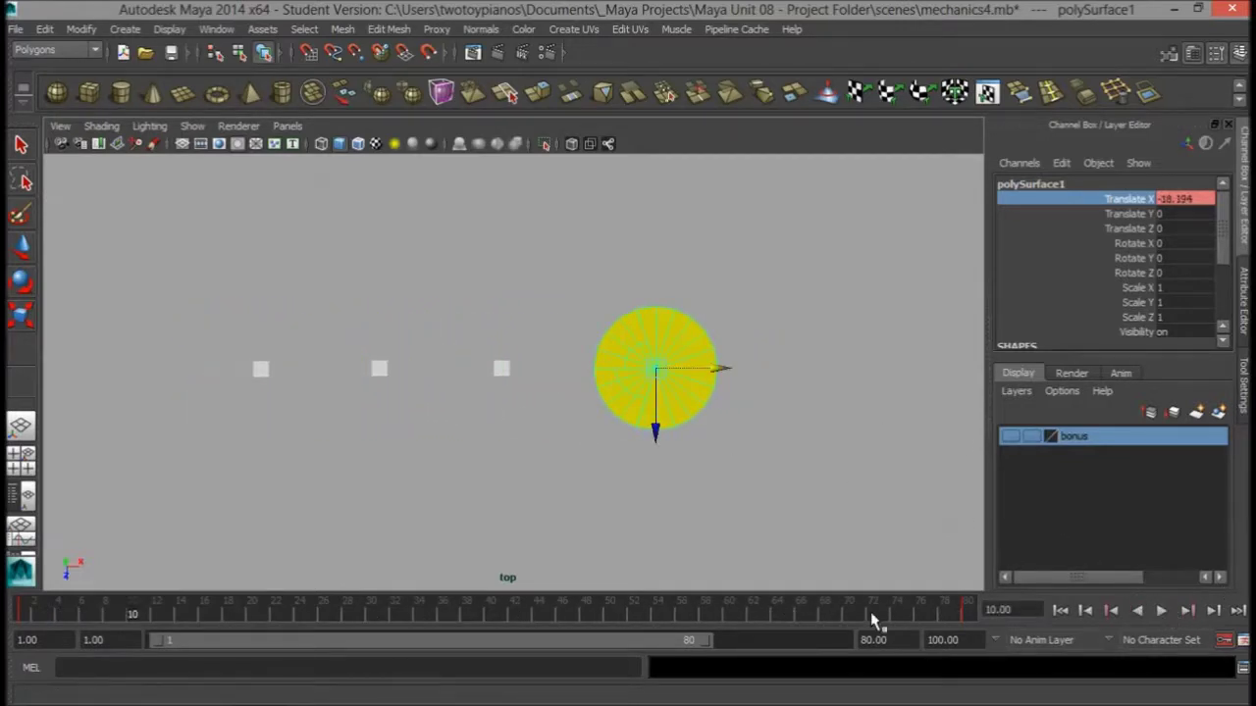
left_click_drag(205, 606, 22, 616)
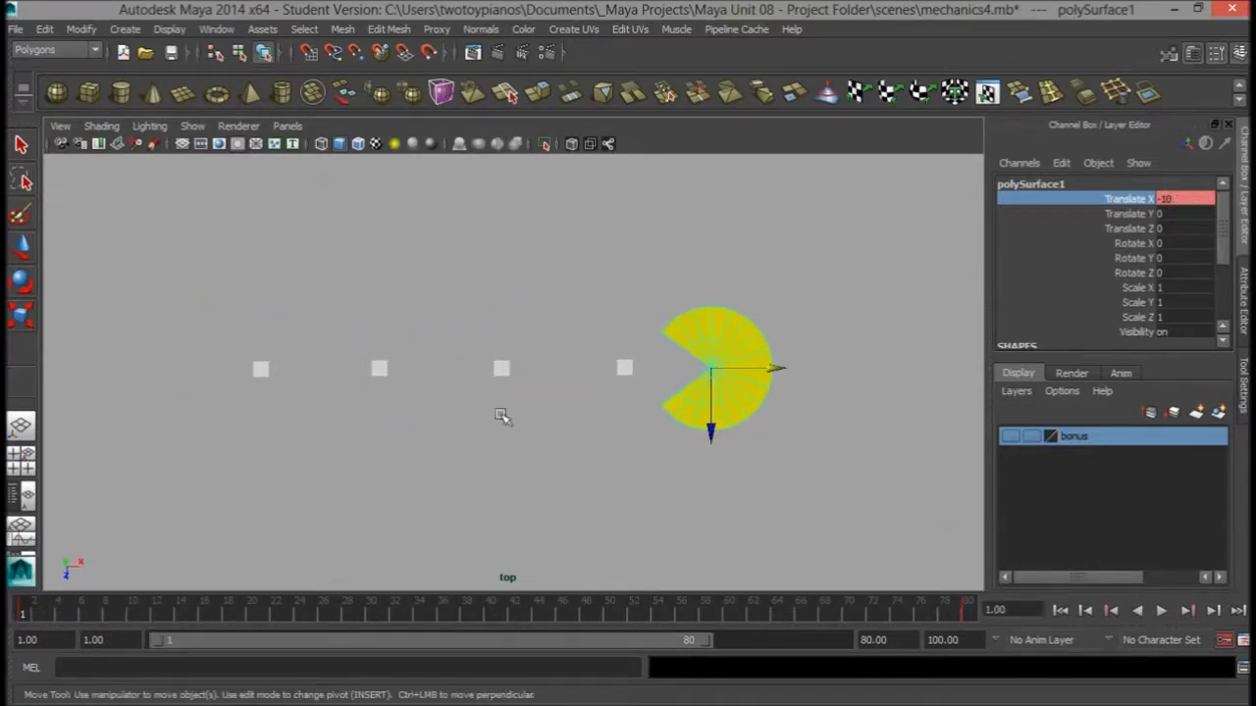
Step: Select the pellet cube nearest the mouth and key its Visibility on at frame 9, just before the jaws close
left_click_drag(608, 344, 639, 398)
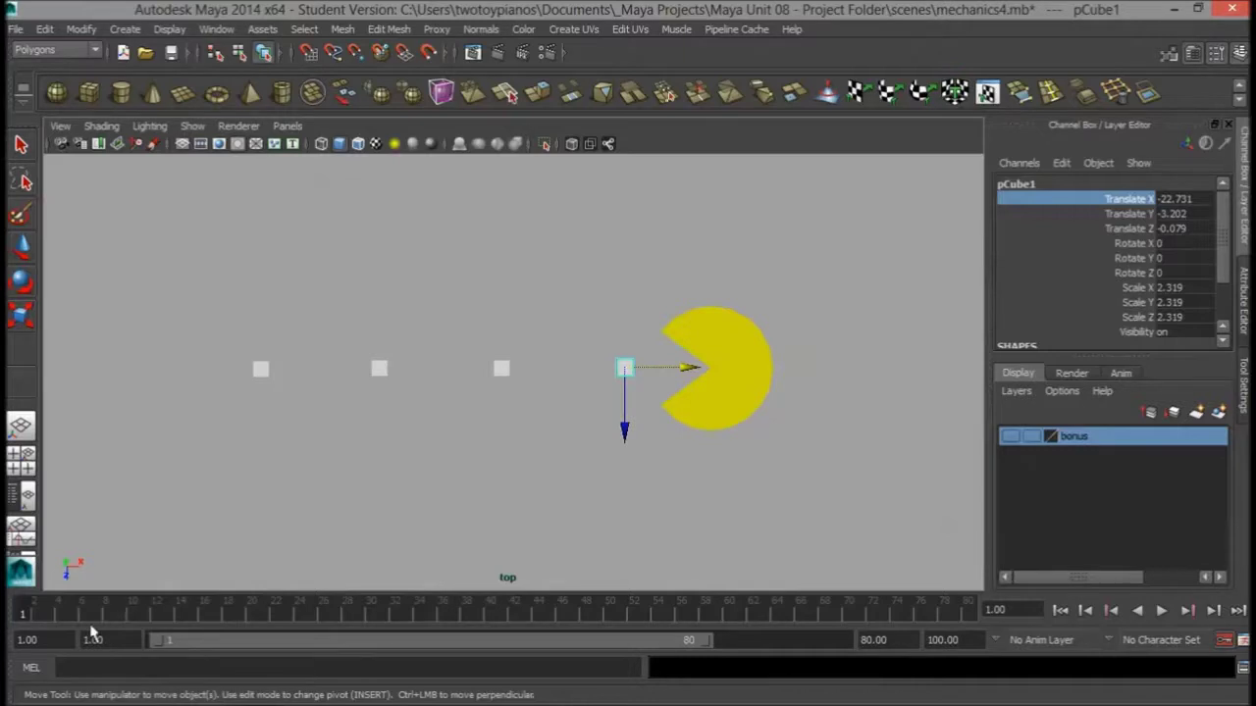
key("alt+v")
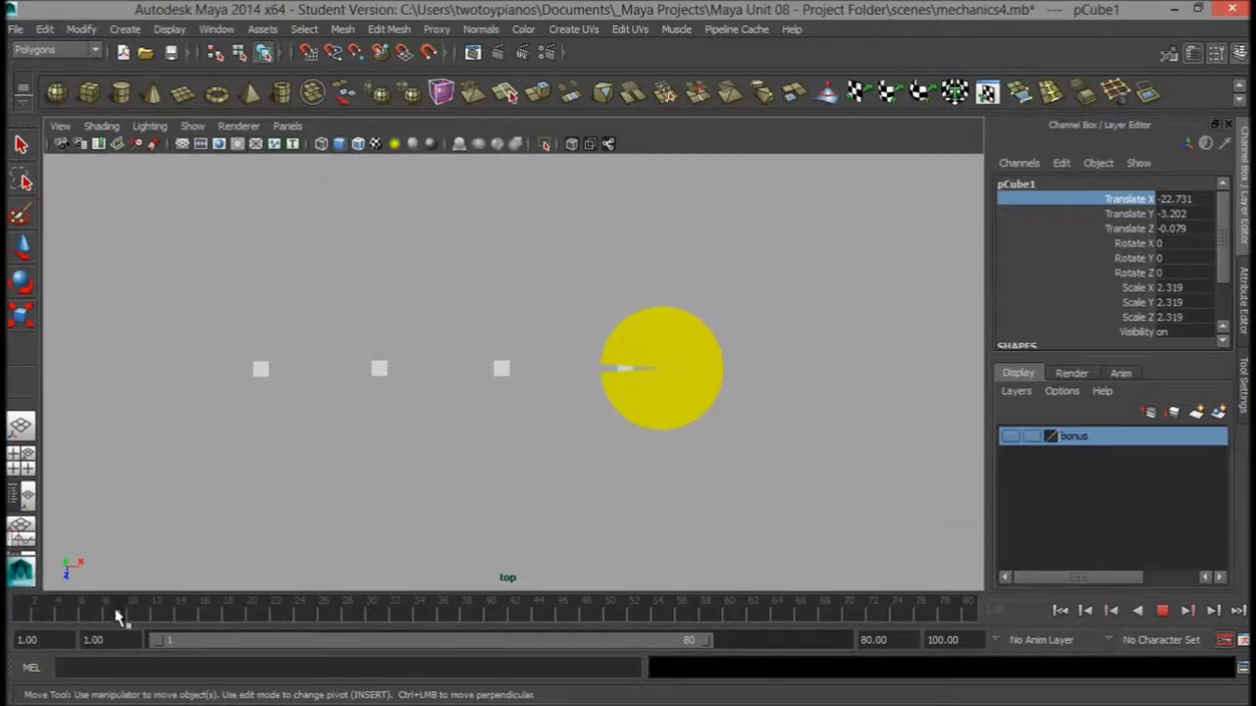
key("alt+v")
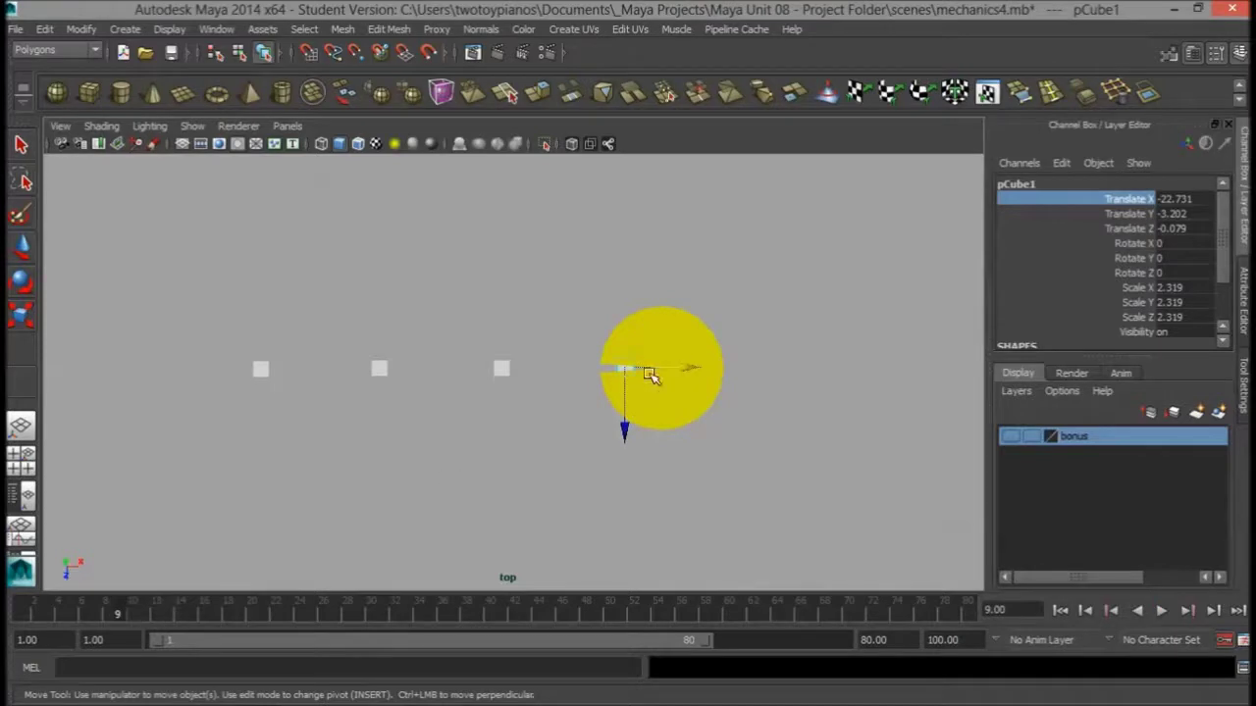
left_click(135, 616)
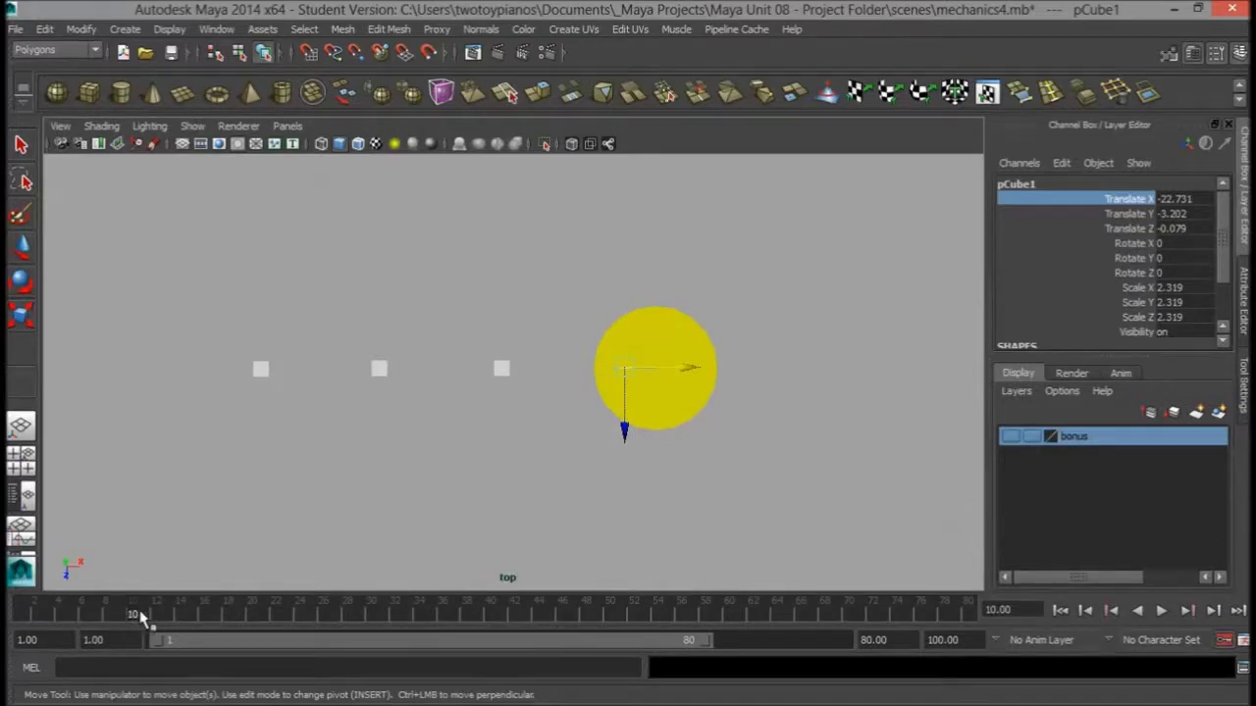
left_click(122, 612)
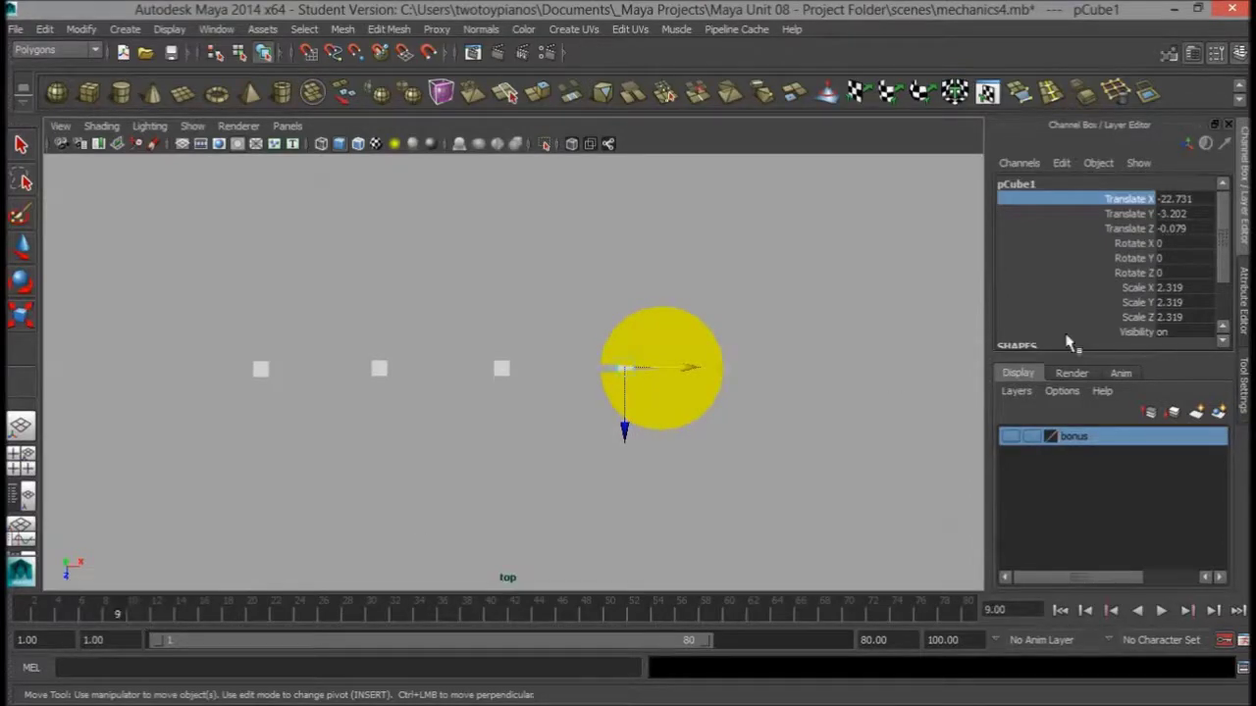
left_click(1140, 333)
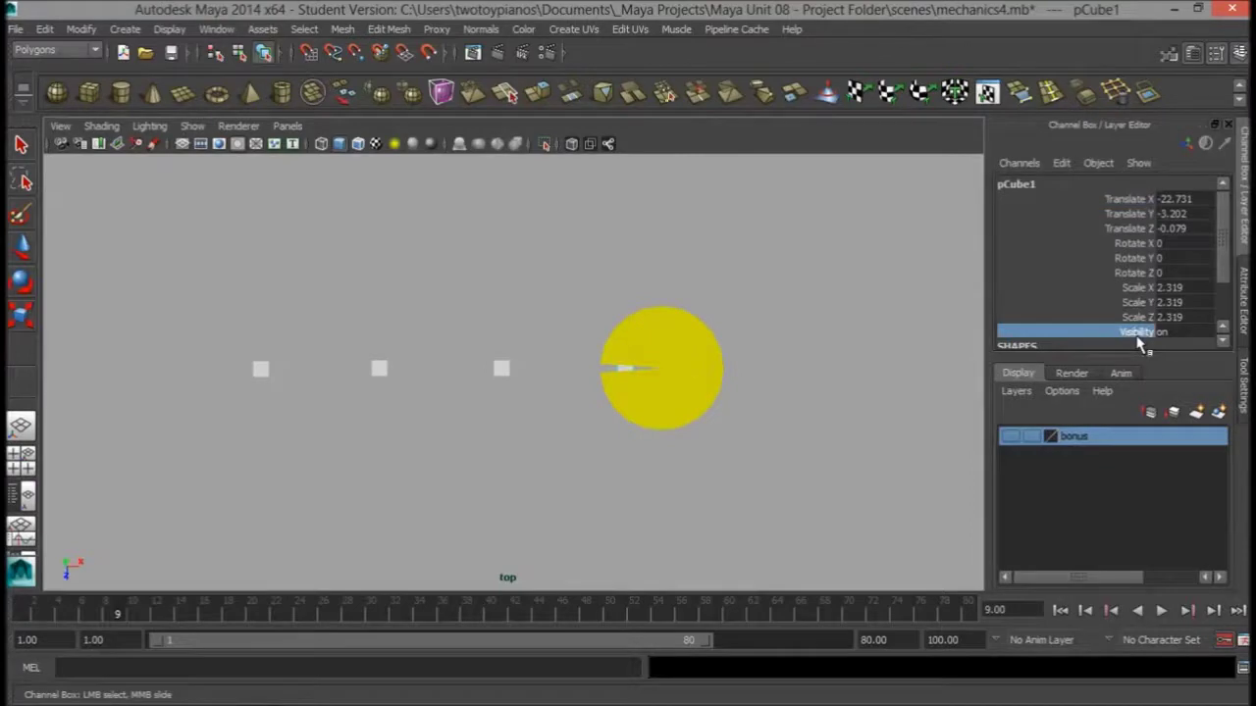
right_click(1140, 334)
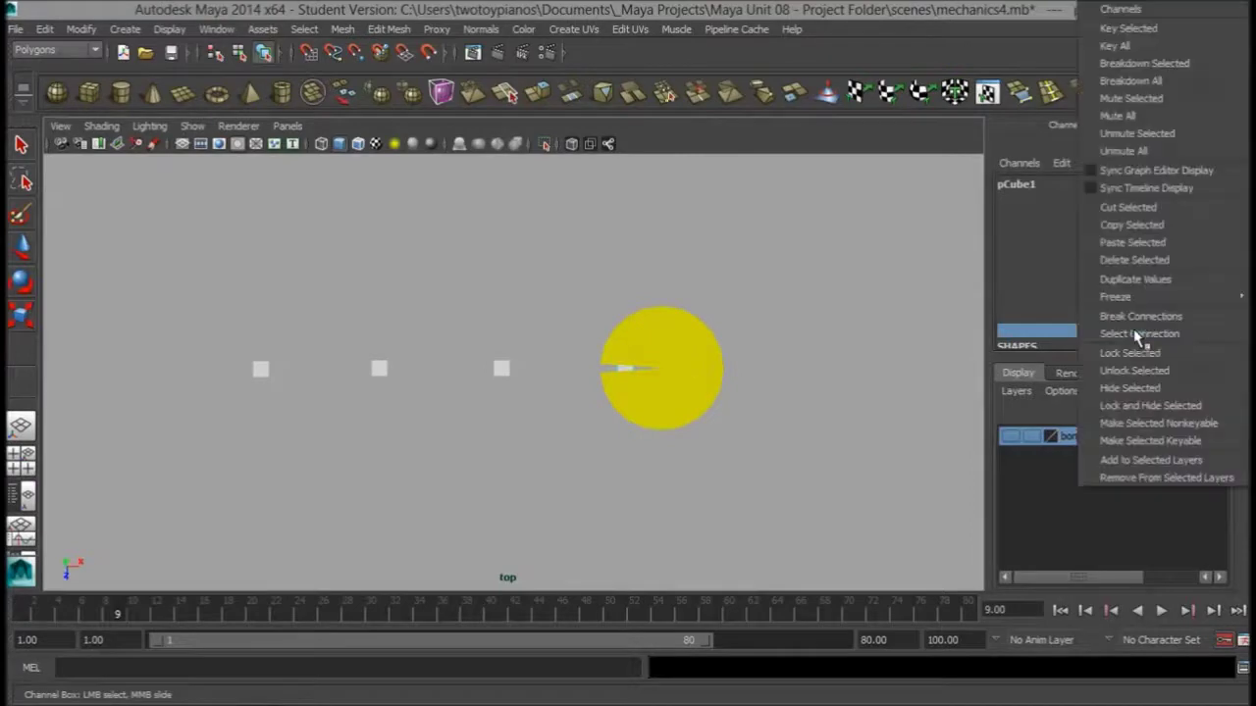
left_click(1145, 31)
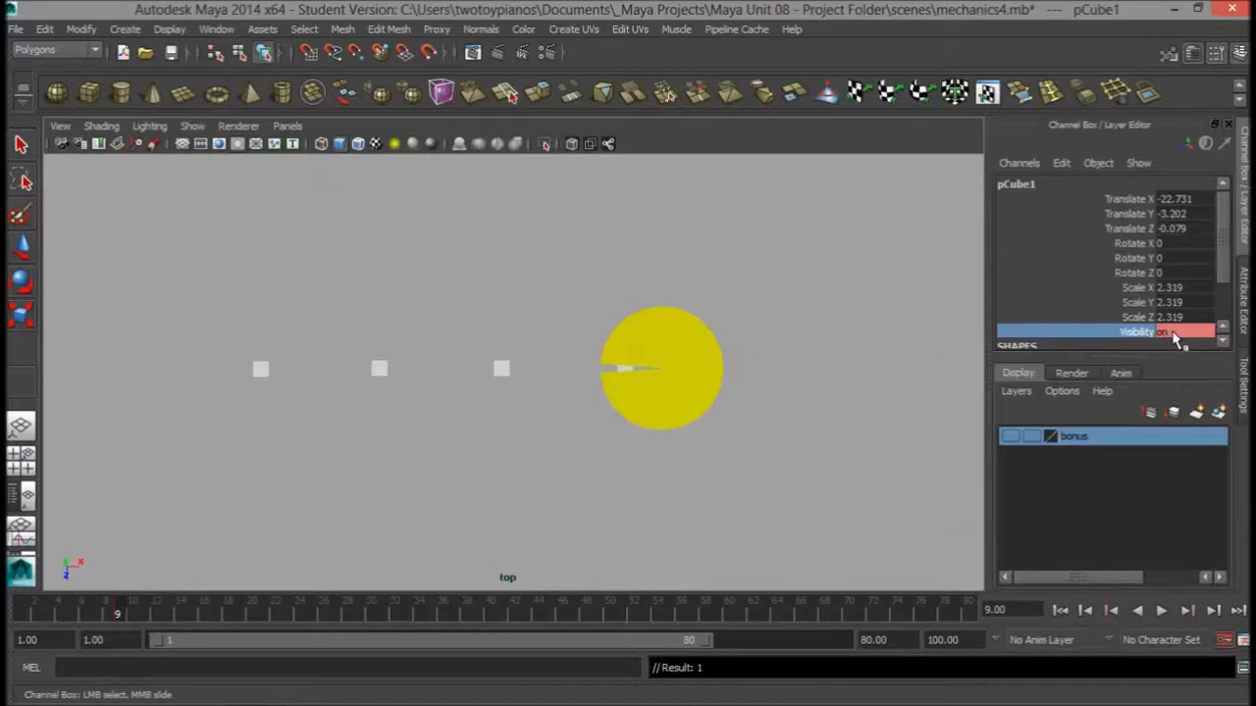
Step: Set the first pellet's Visibility to off at frame 10
left_click(134, 614)
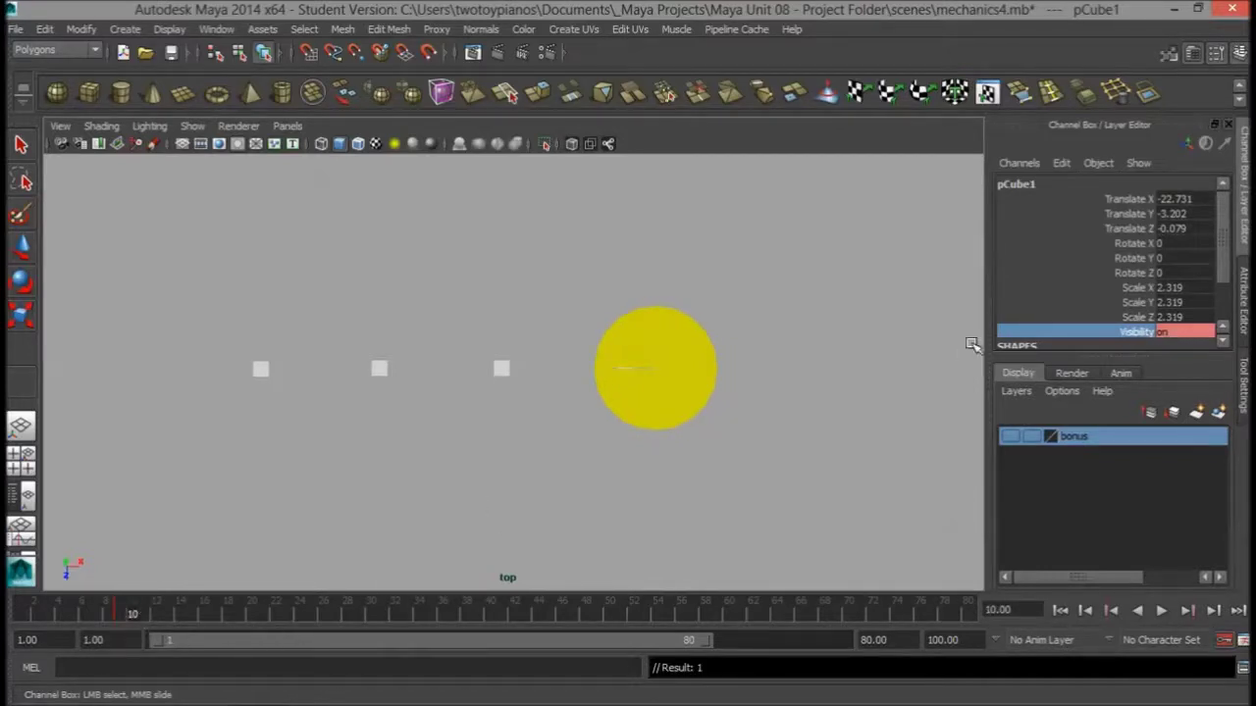
left_click(1188, 332)
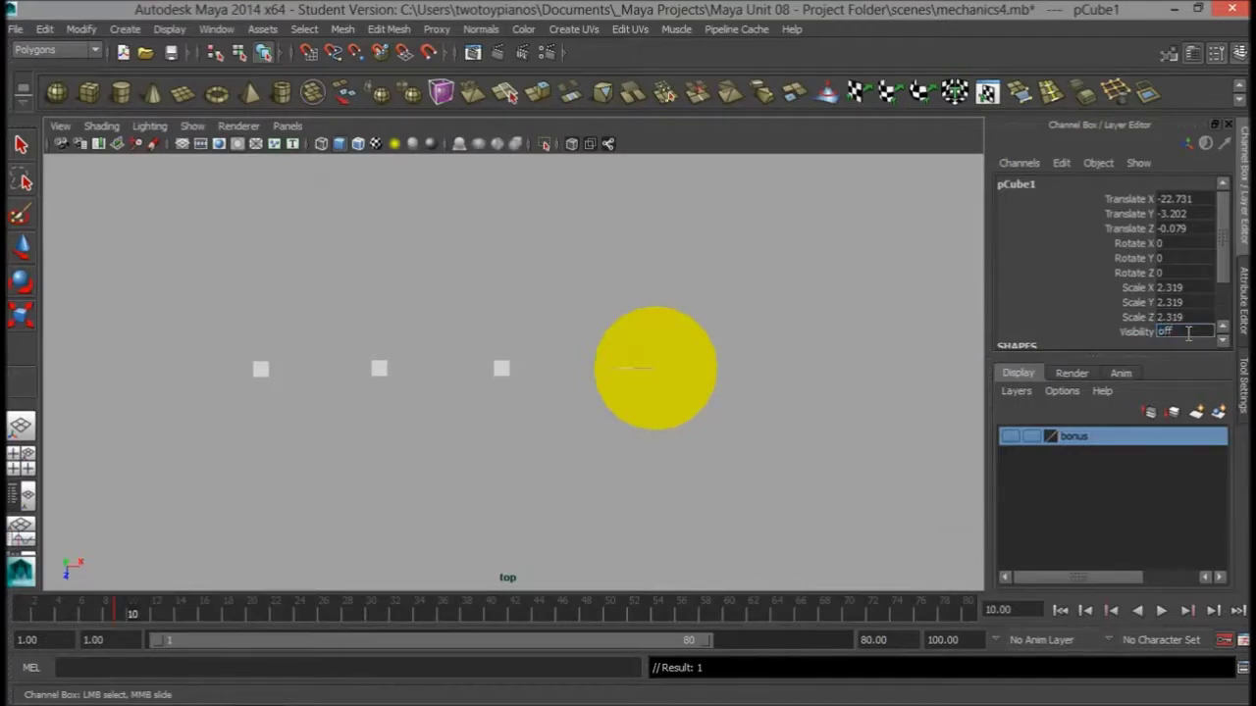
key("Return")
Step: Play back the animation from frame 1 to check the first pellet being eaten
left_click_drag(133, 614, 18, 616)
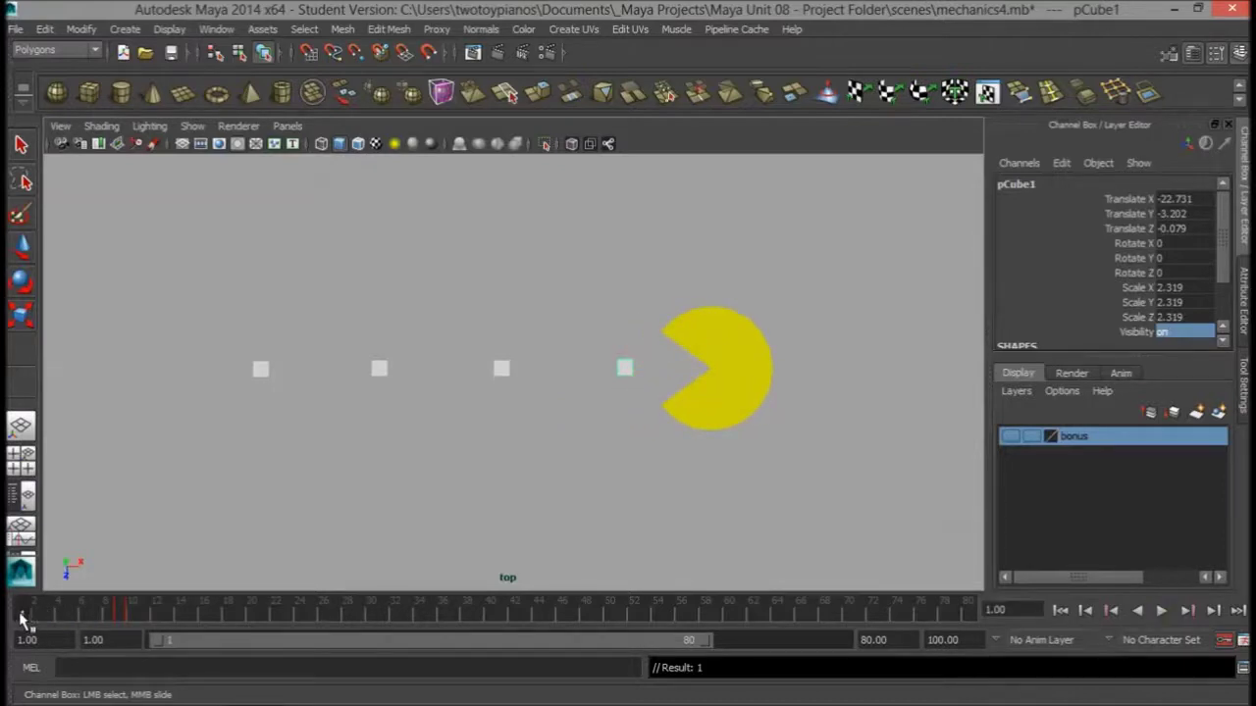
key("alt+v")
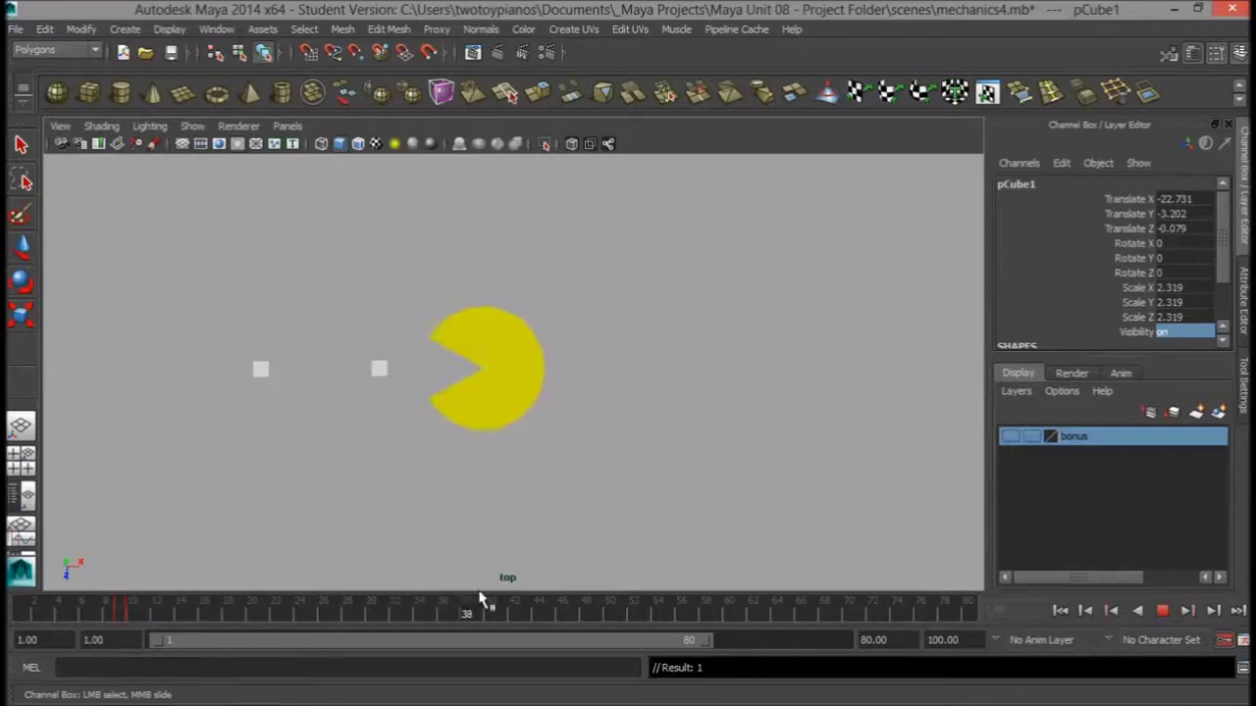
key("alt+v")
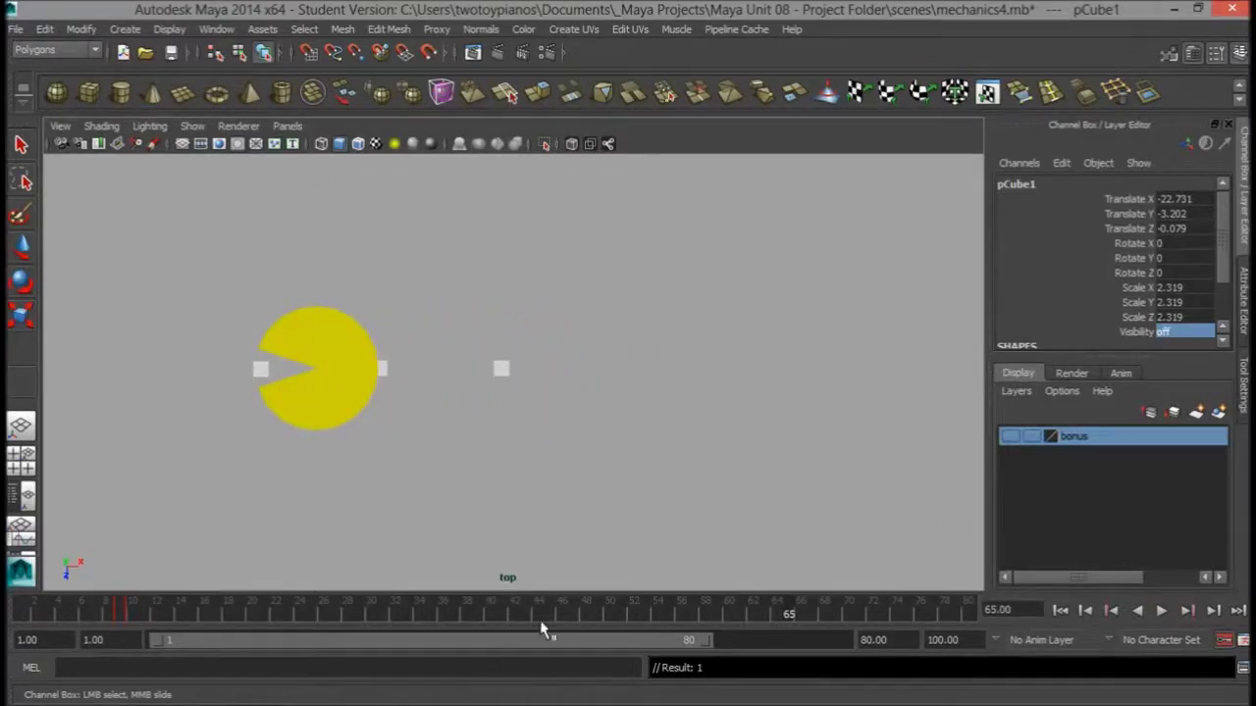
key("alt+v")
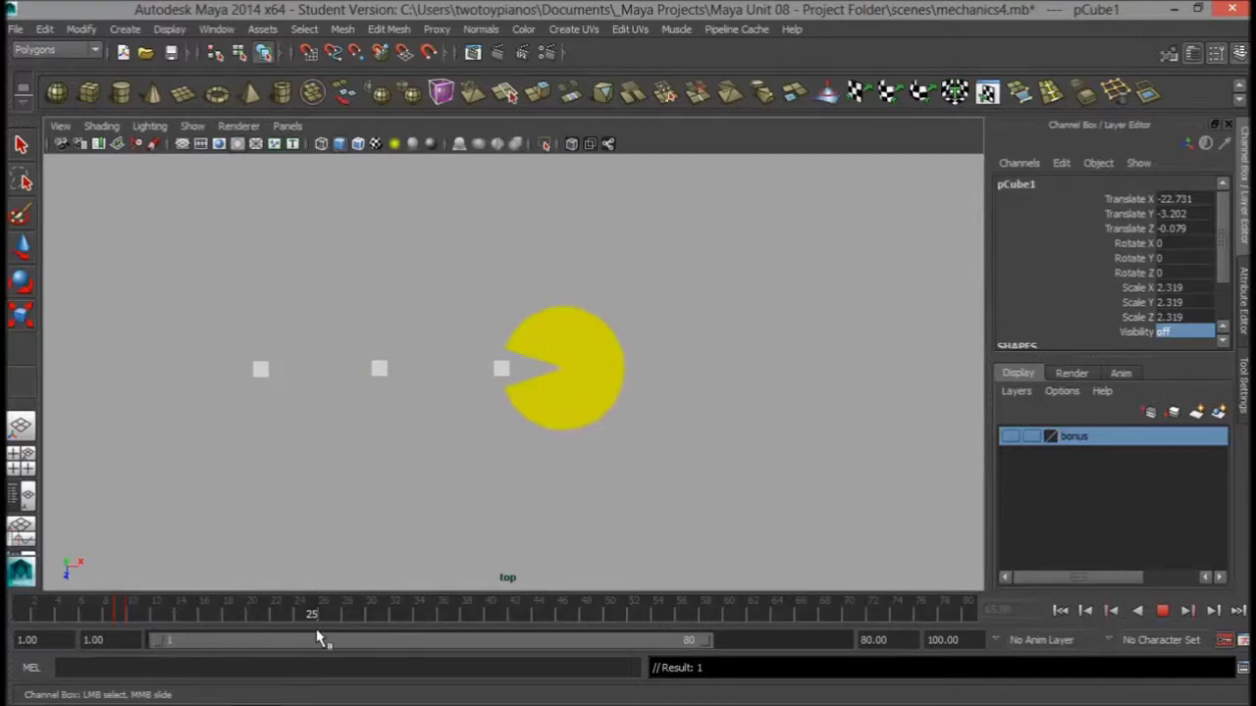
key("alt+v")
Step: Select the second pellet cube and key its Visibility on at frame 29
left_click_drag(359, 611, 240, 612)
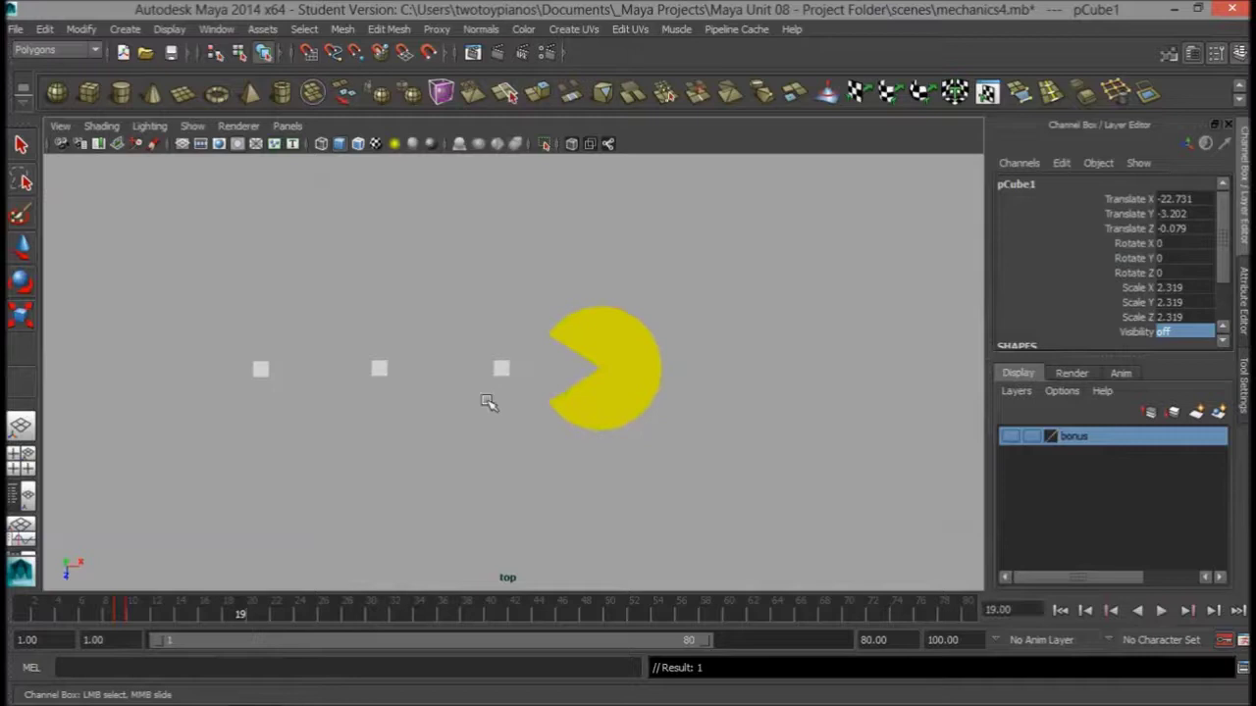
left_click_drag(473, 334, 526, 401)
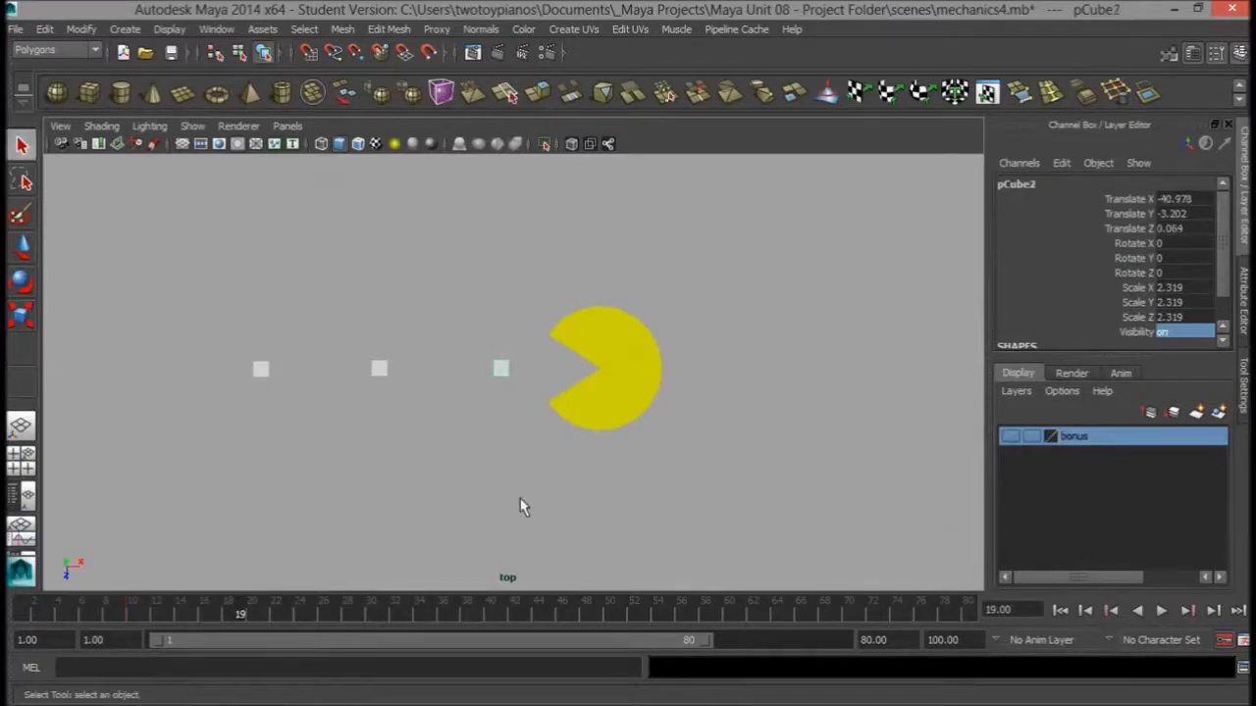
left_click_drag(238, 613, 359, 613)
left_click(1135, 333)
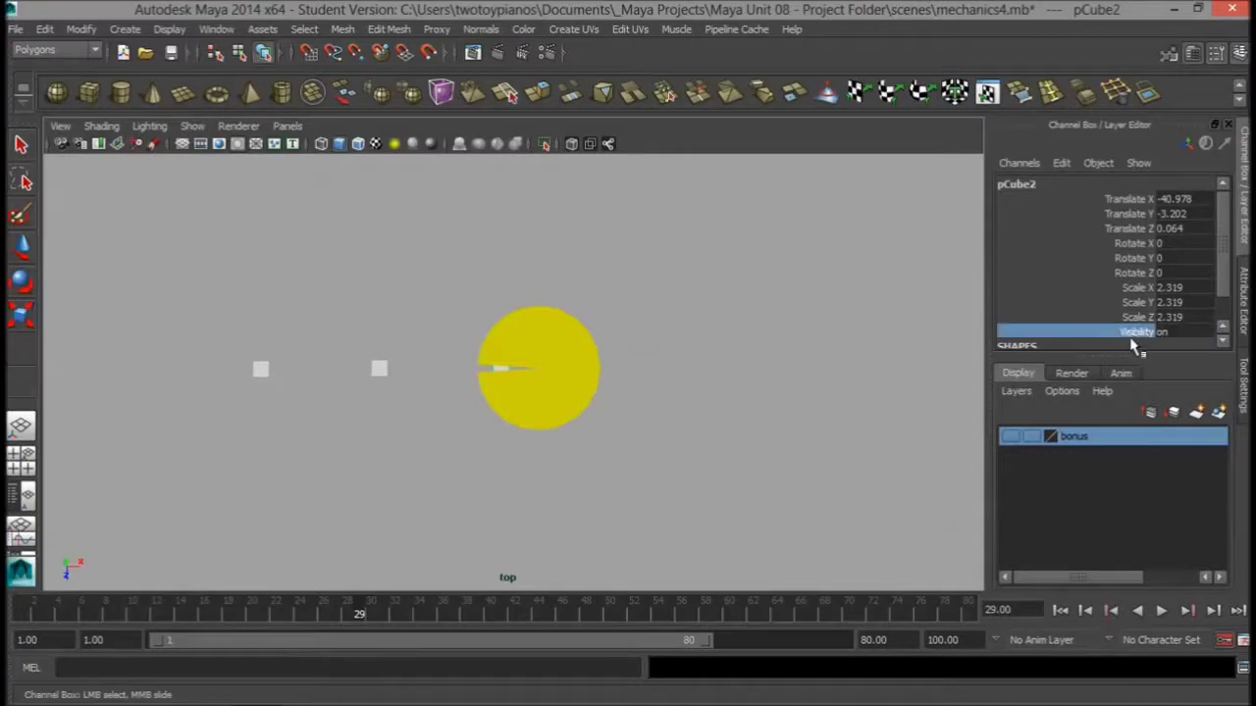
right_click(1136, 336)
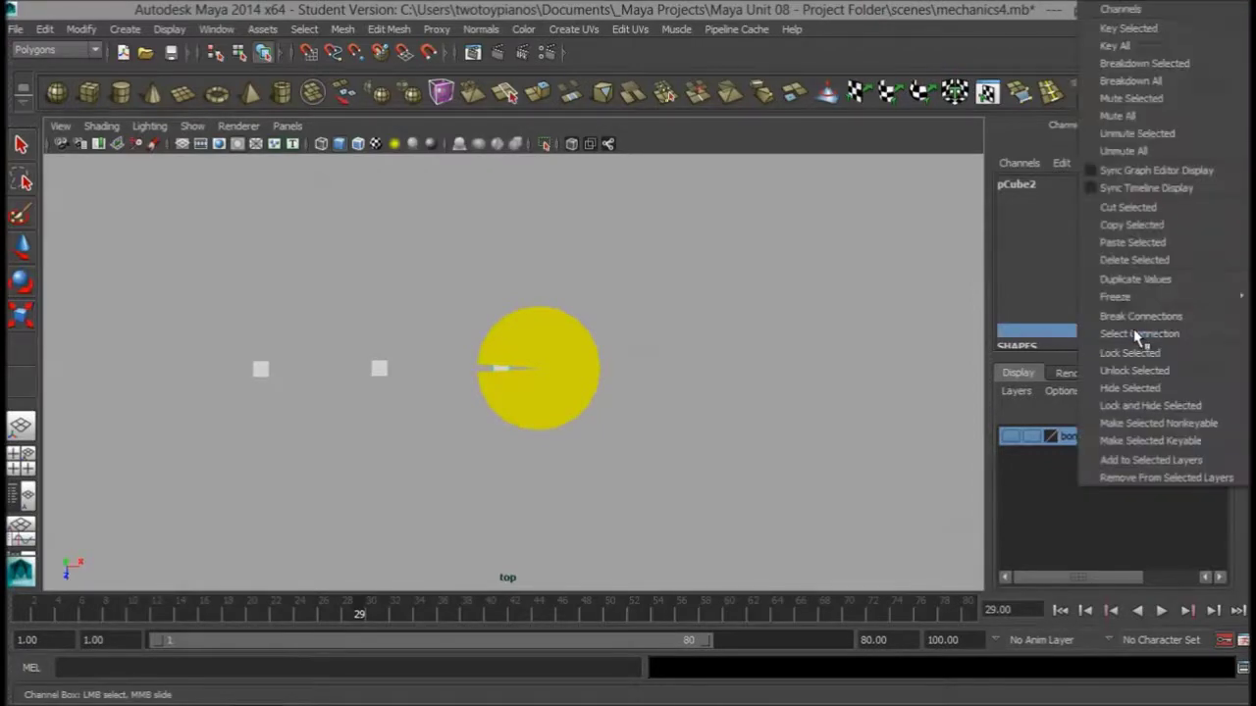
left_click(1166, 32)
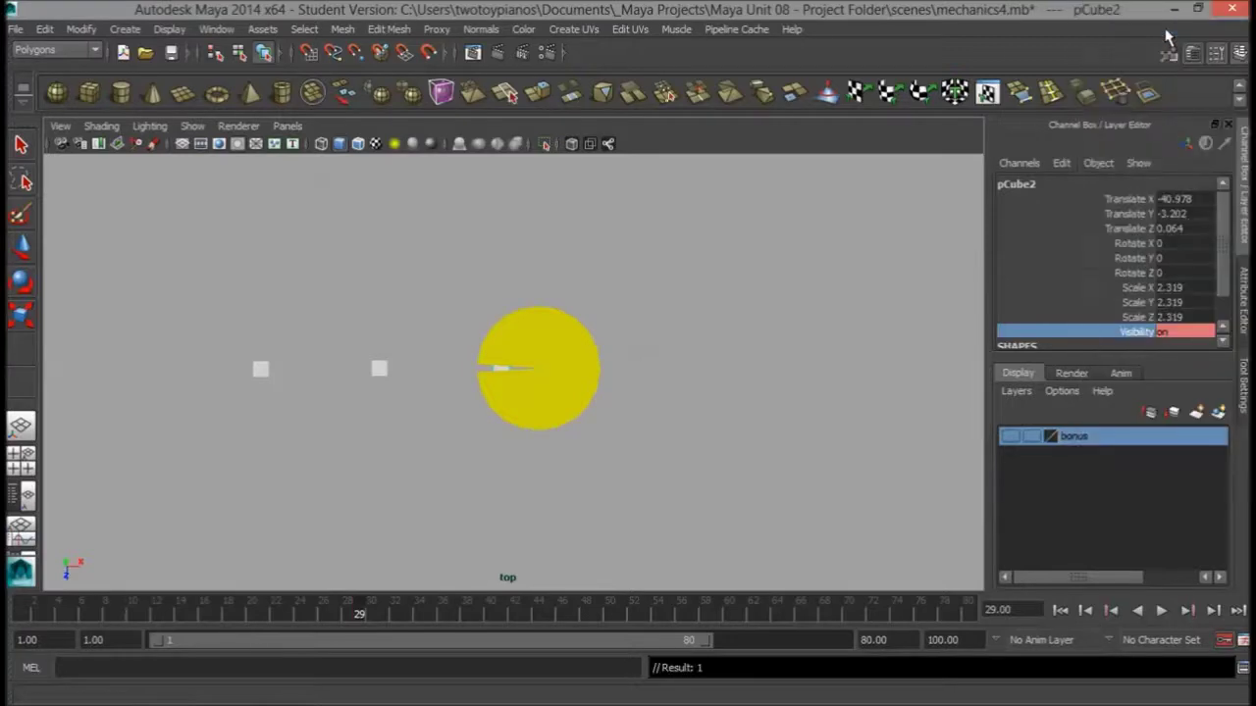
Step: Set the second pellet's Visibility to off at frame 30 and advance to frame 34
left_click(376, 618)
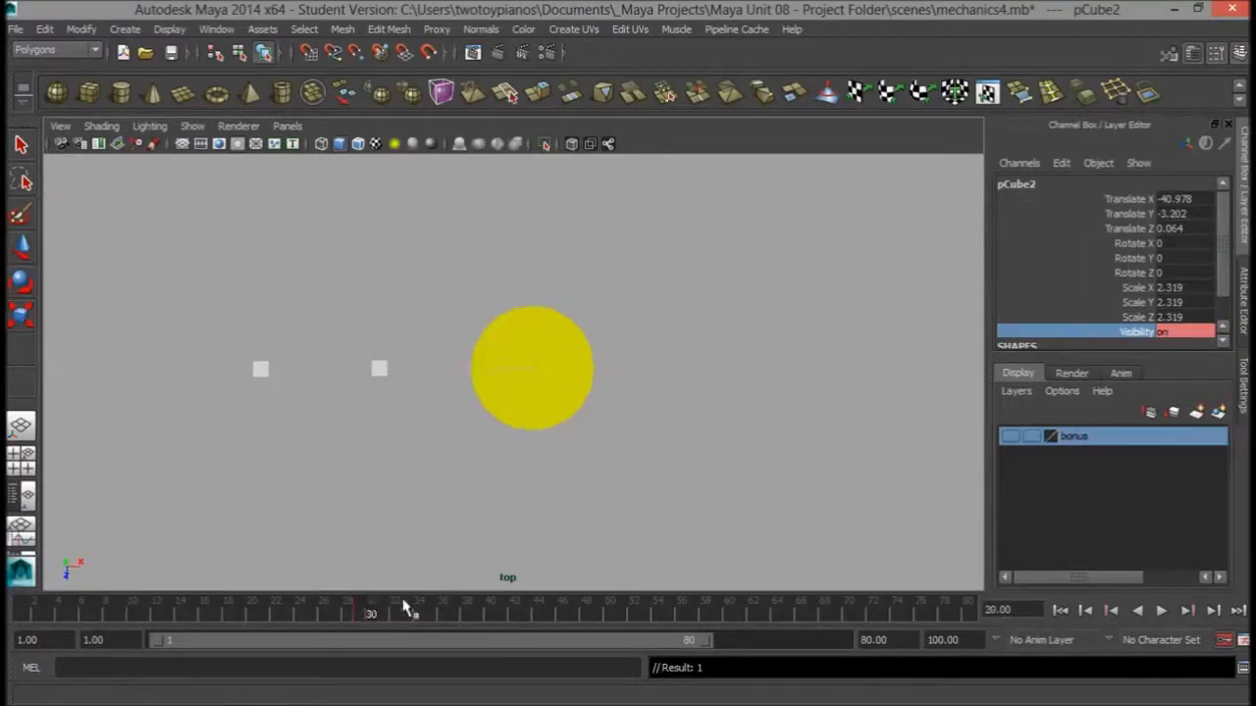
double_click(1187, 332)
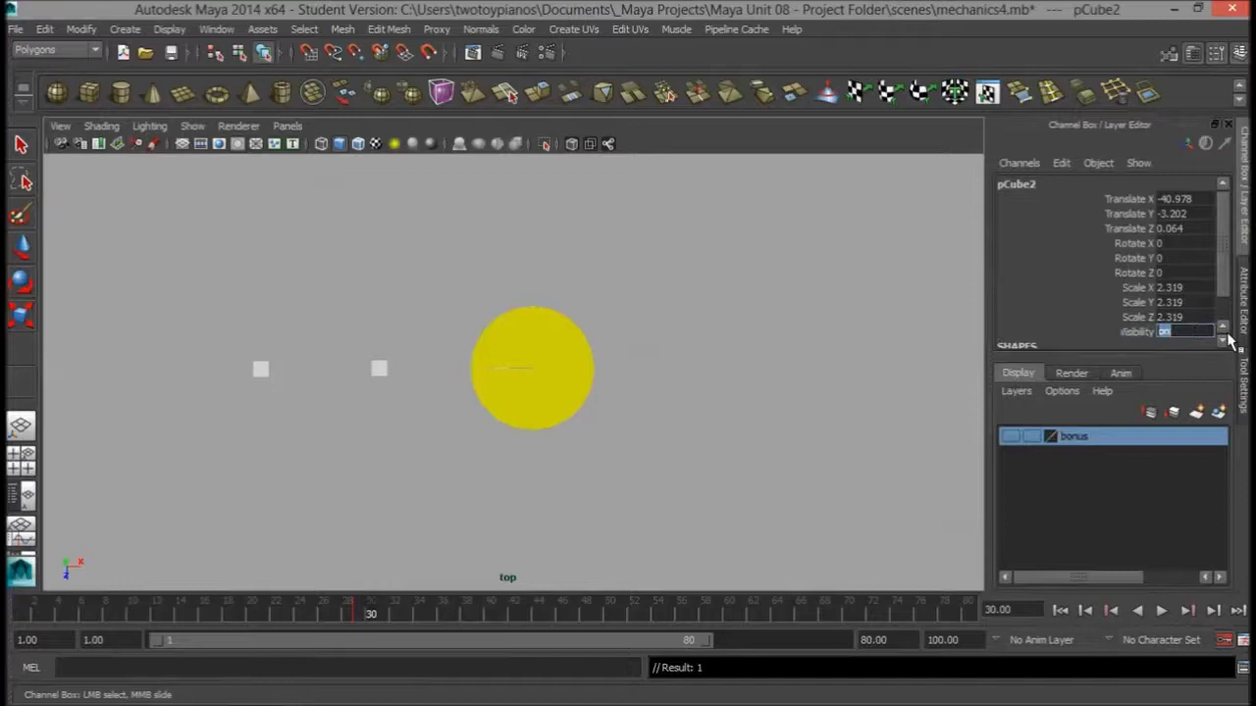
type("off")
key("Return")
left_click_drag(371, 610, 420, 611)
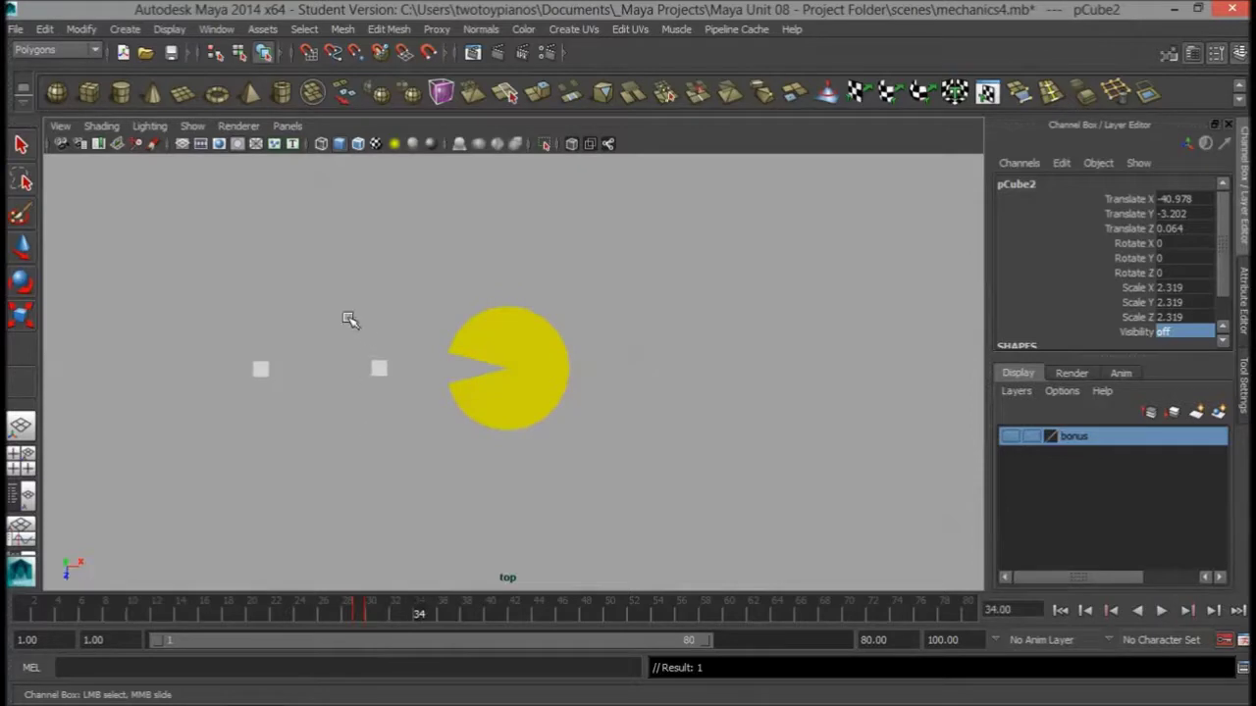
Step: Select the third pellet cube and key its Visibility on at frame 49
left_click(381, 369)
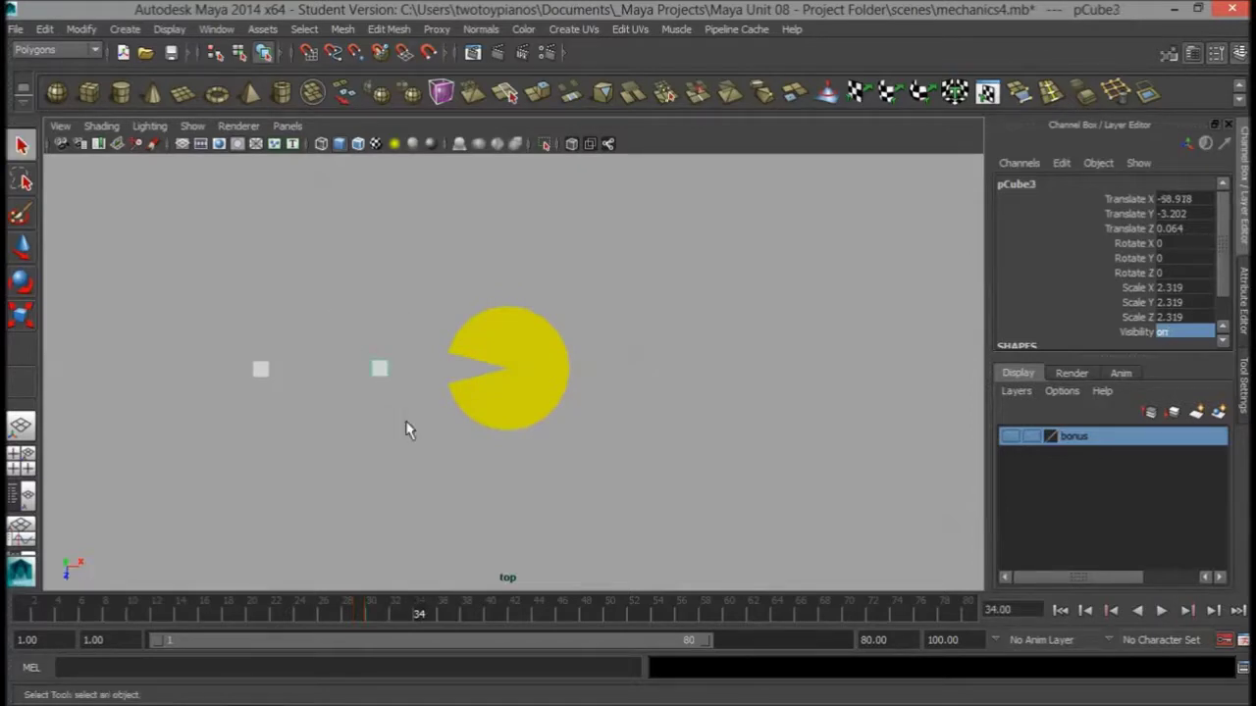
left_click_drag(424, 616, 596, 620)
left_click(1136, 333)
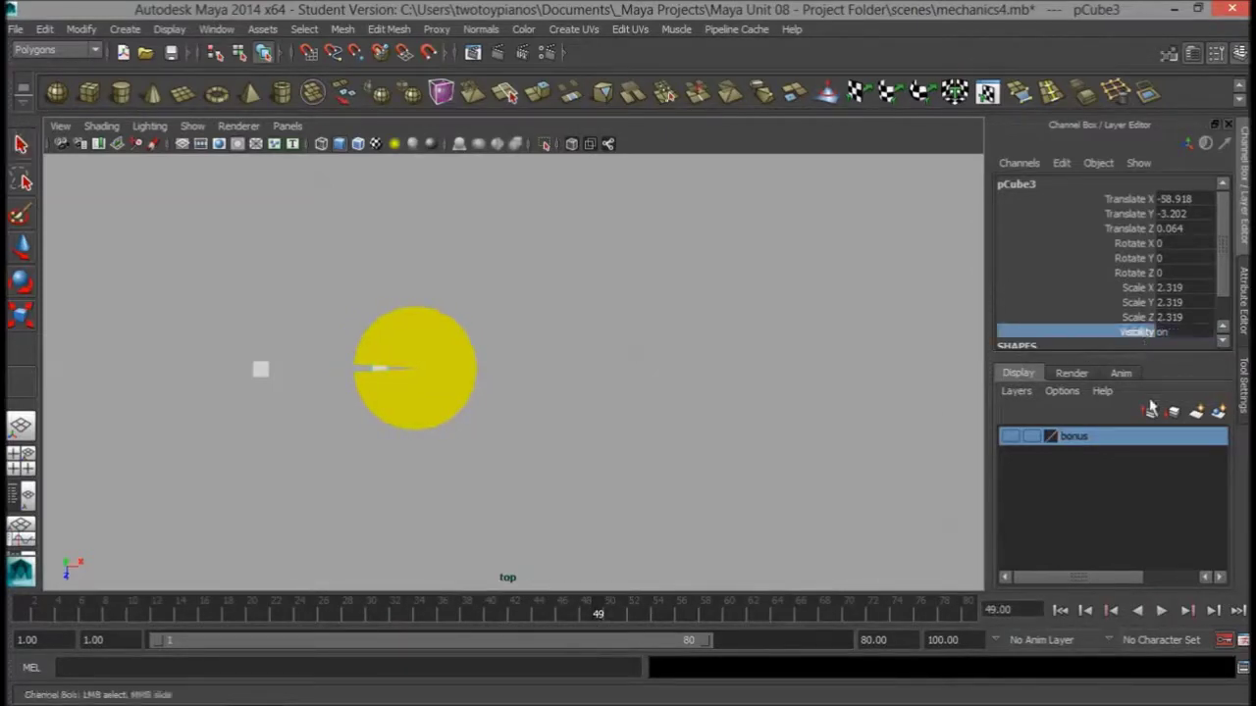
right_click(1136, 337)
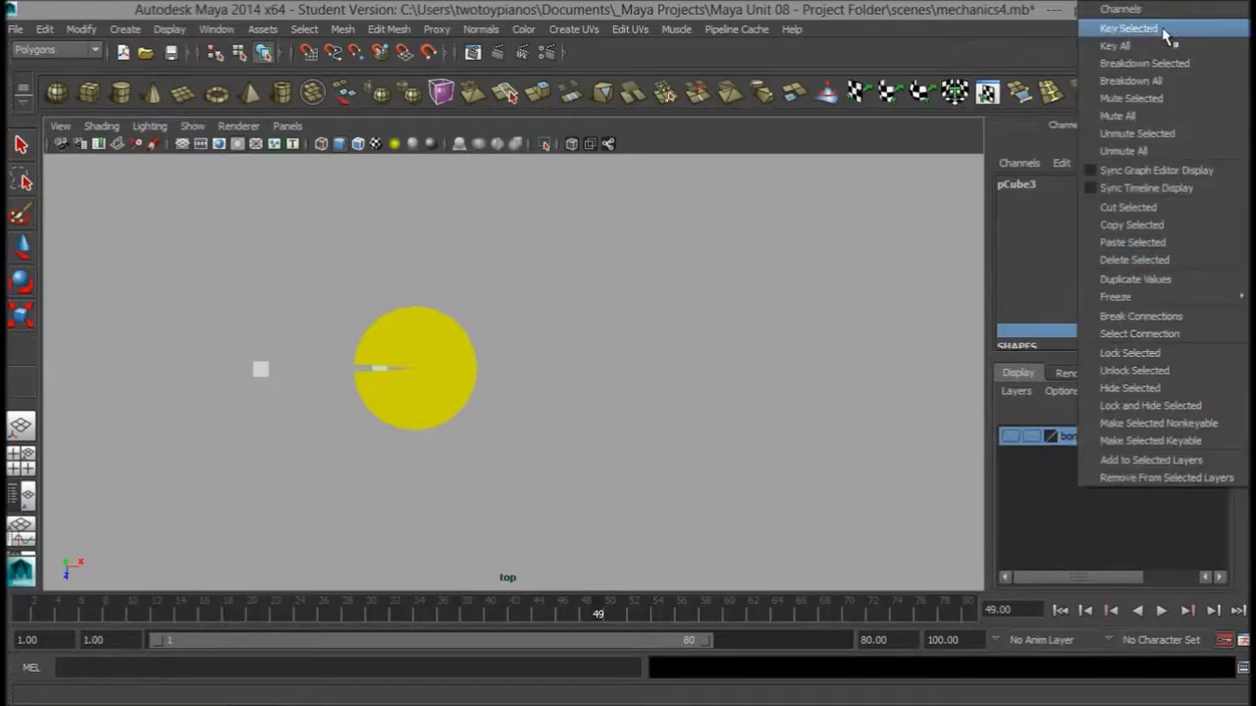
left_click(1216, 31)
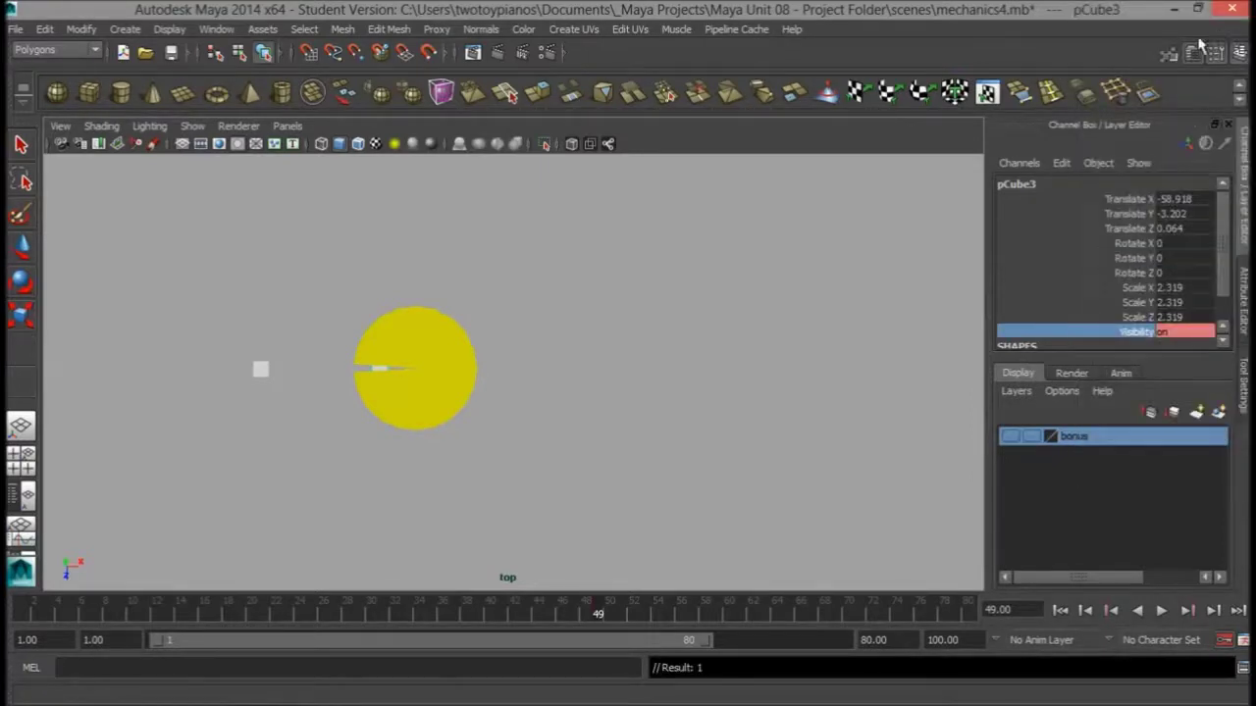
Step: Set the third pellet's Visibility to off at frame 50
left_click(609, 610)
left_click(1193, 333)
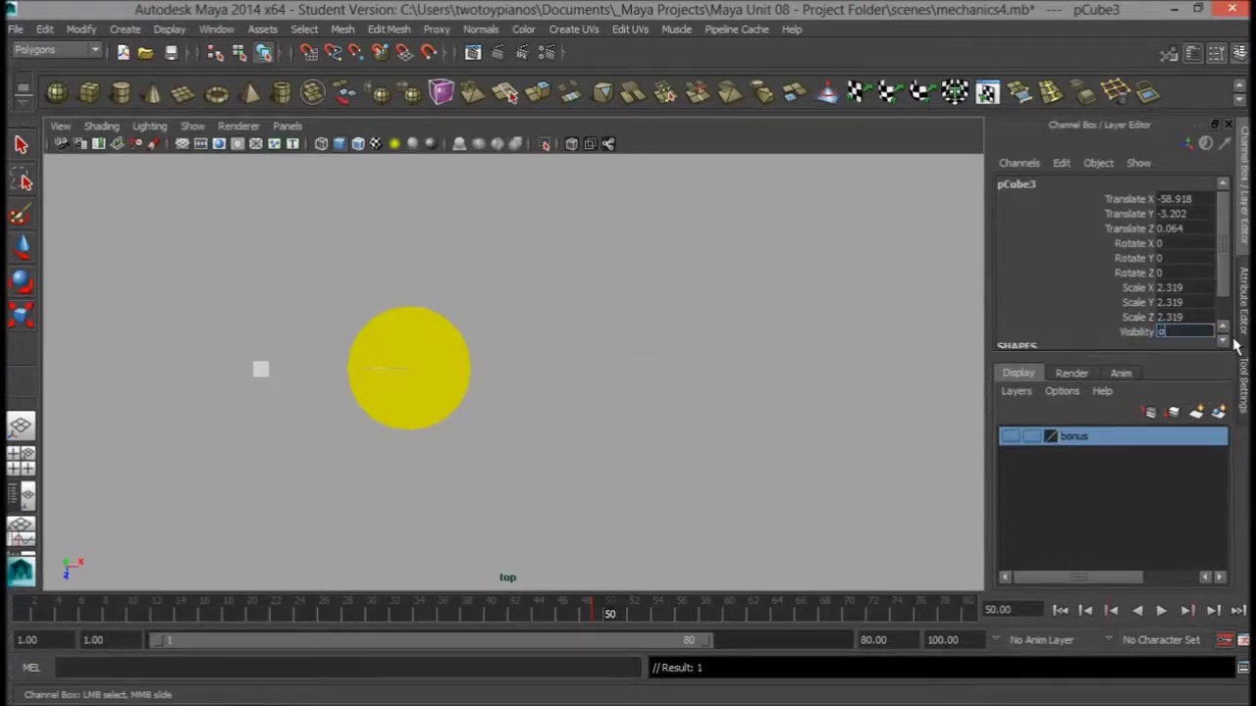
key("Return")
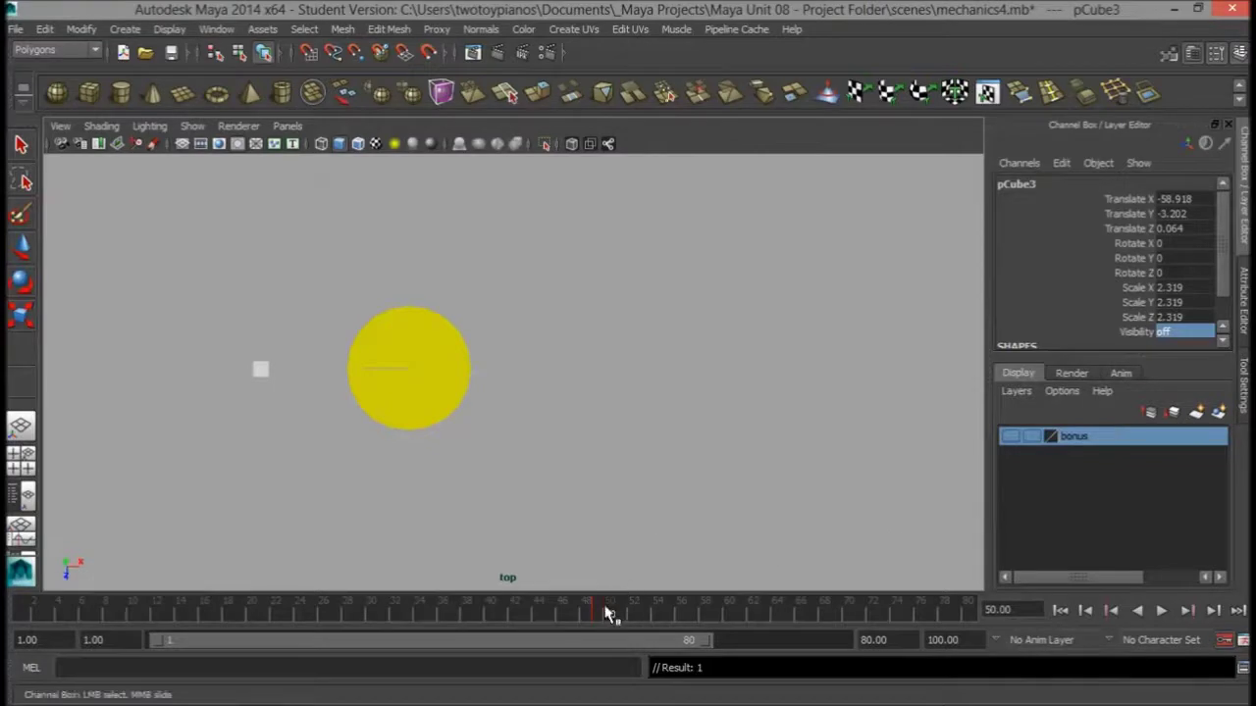
Step: Select the fourth pellet cube and key its Visibility on at frame 69
key("alt+v")
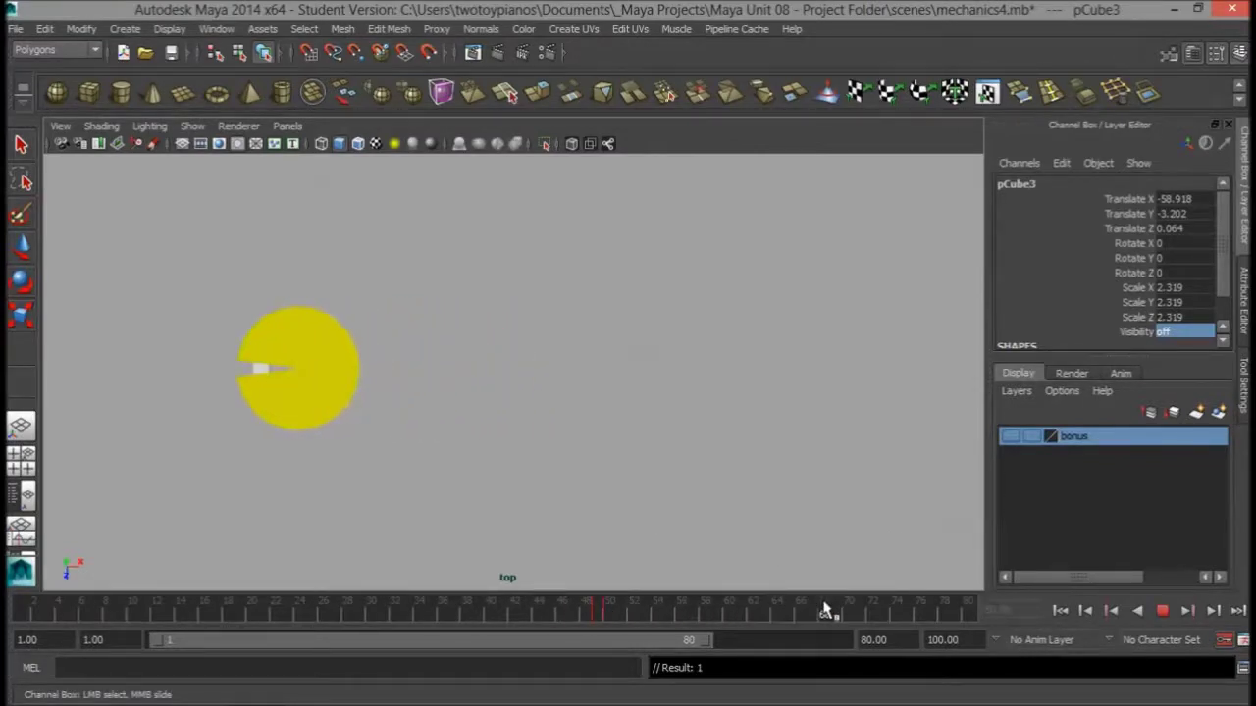
left_click(717, 611)
left_click_drag(180, 322, 279, 424)
left_click_drag(850, 615, 838, 617)
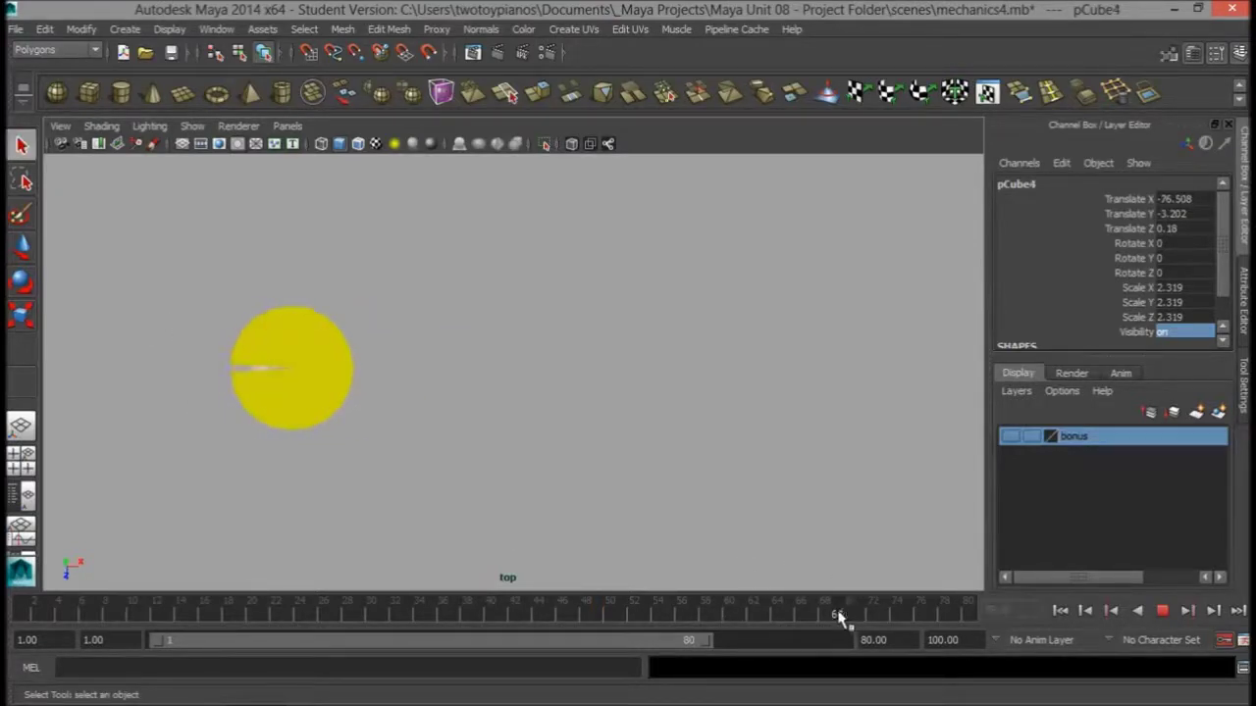
left_click(1150, 334)
right_click(1140, 334)
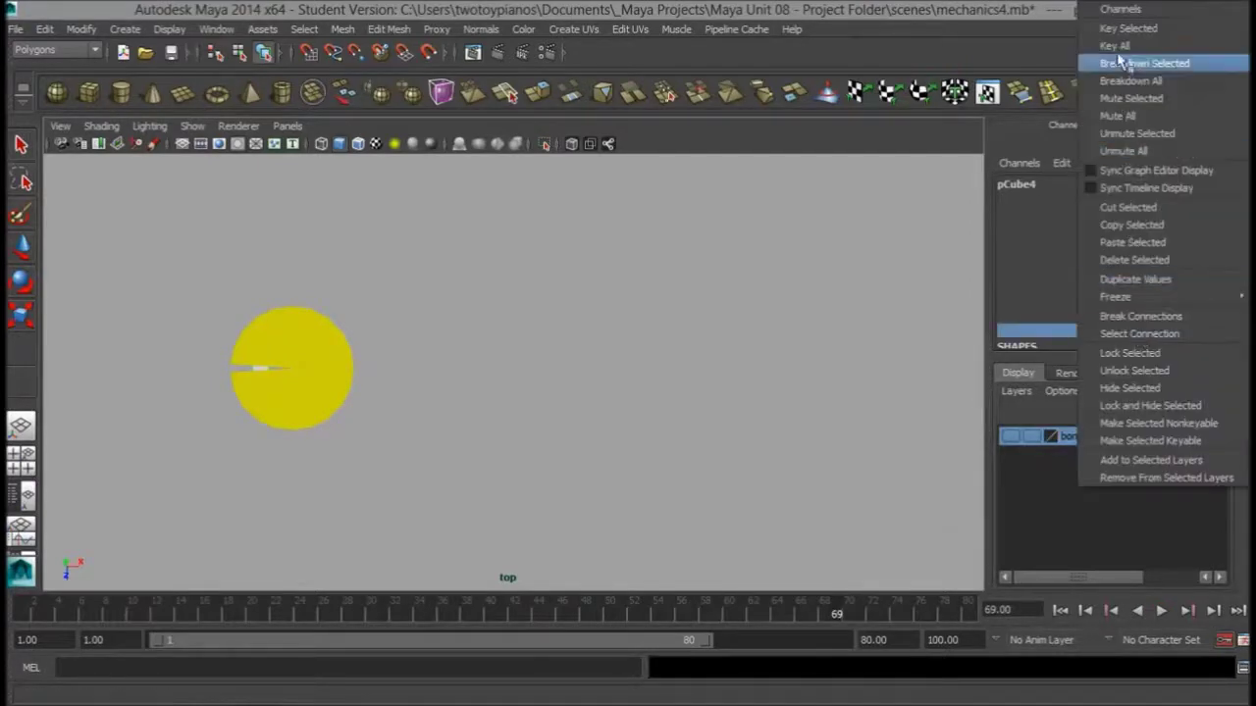
left_click(1135, 31)
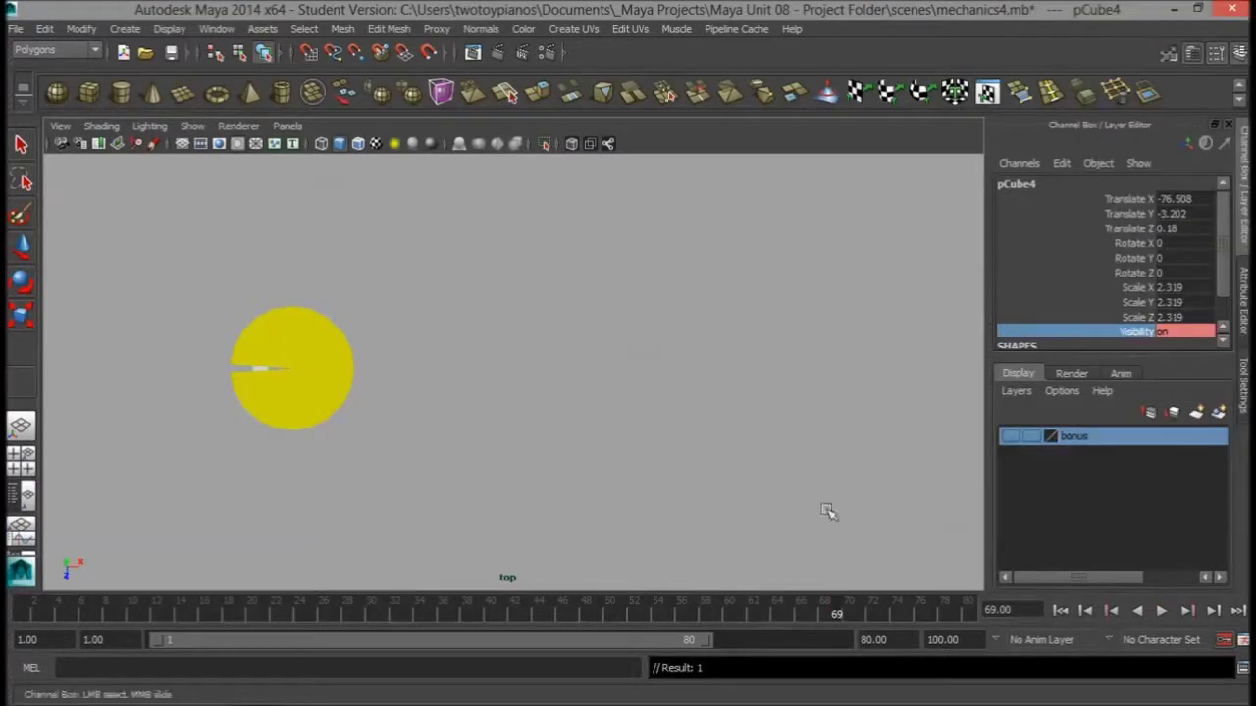
Step: Set the fourth pellet's Visibility to off at frame 70
left_click(850, 615)
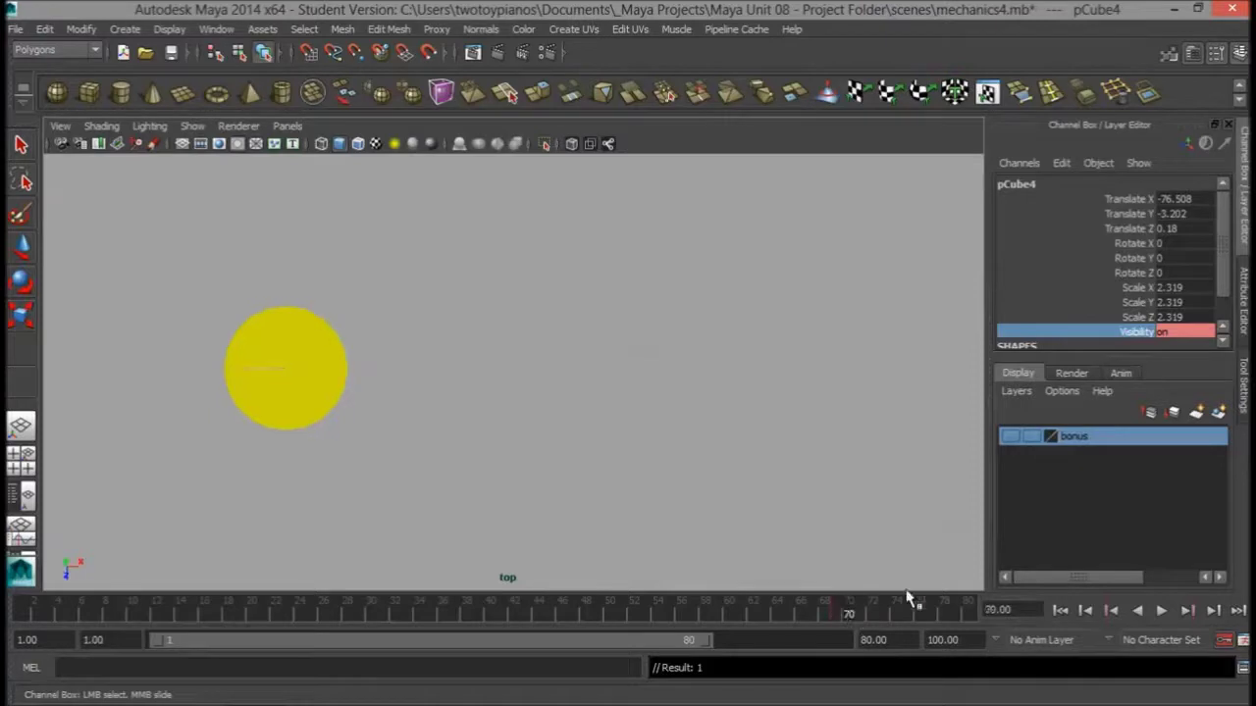
left_click(1172, 332)
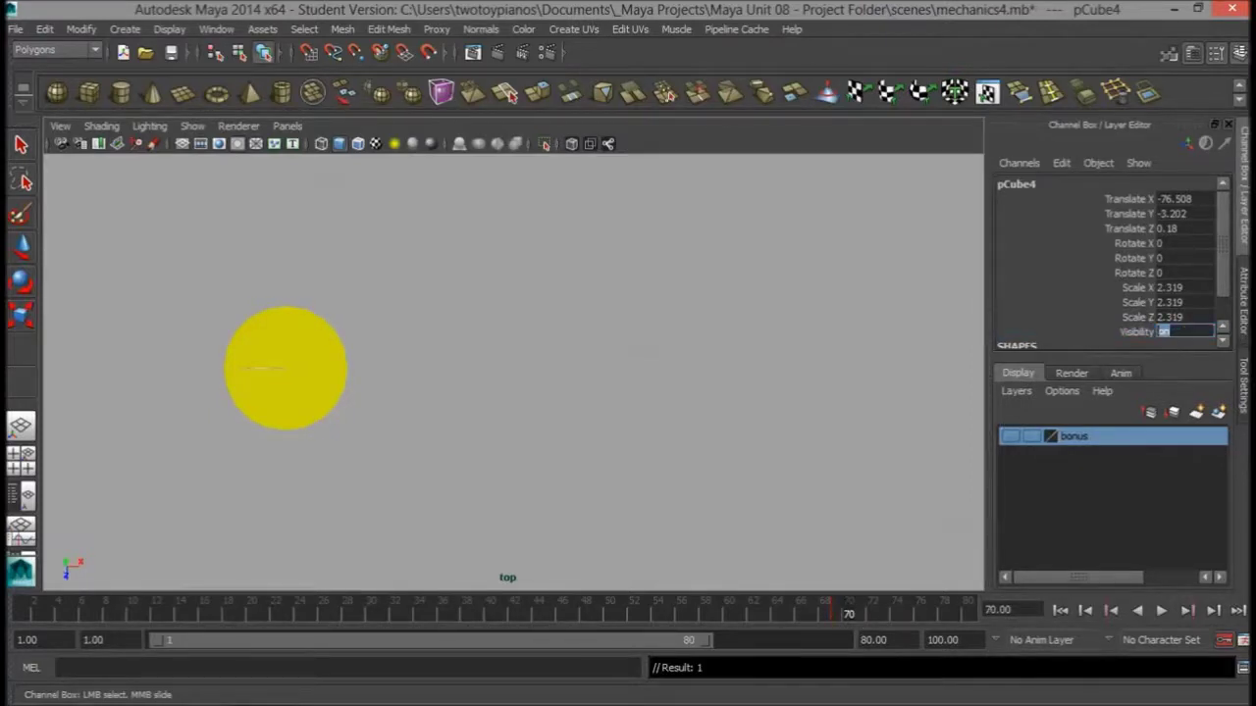
key("Return")
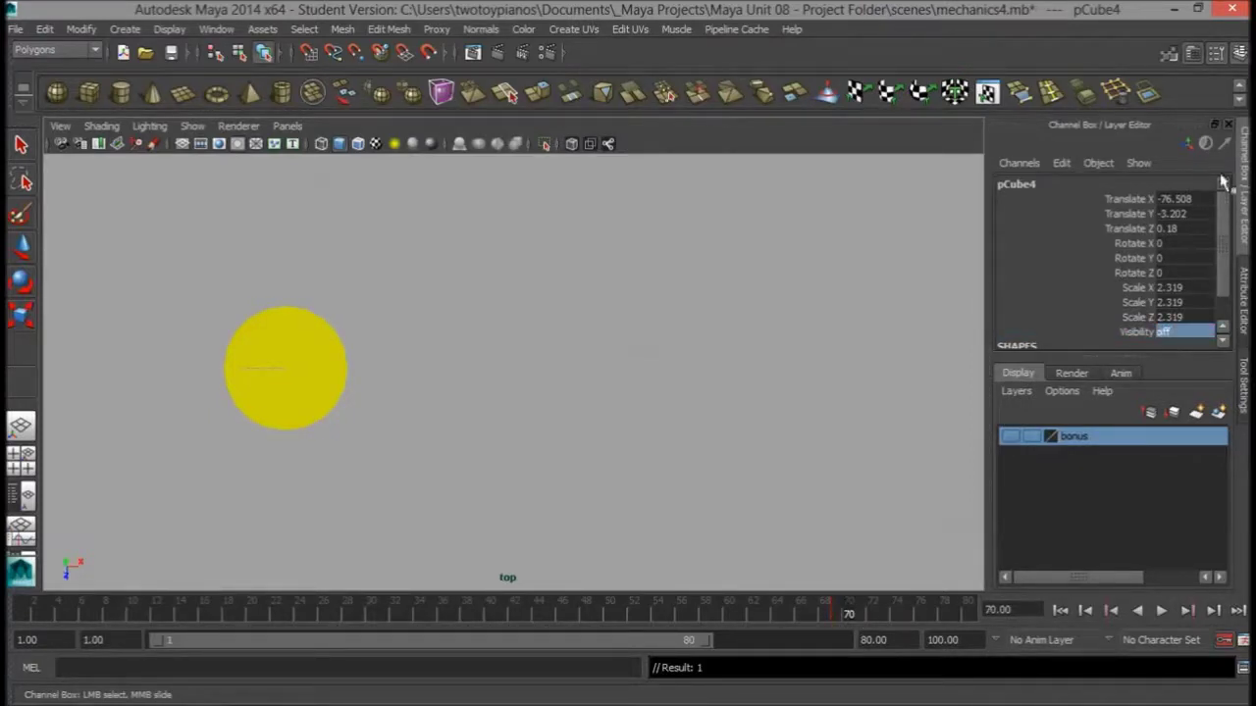
Step: Play back the animation to check all four pellets being eaten, and return to frame 1
left_click(1163, 610)
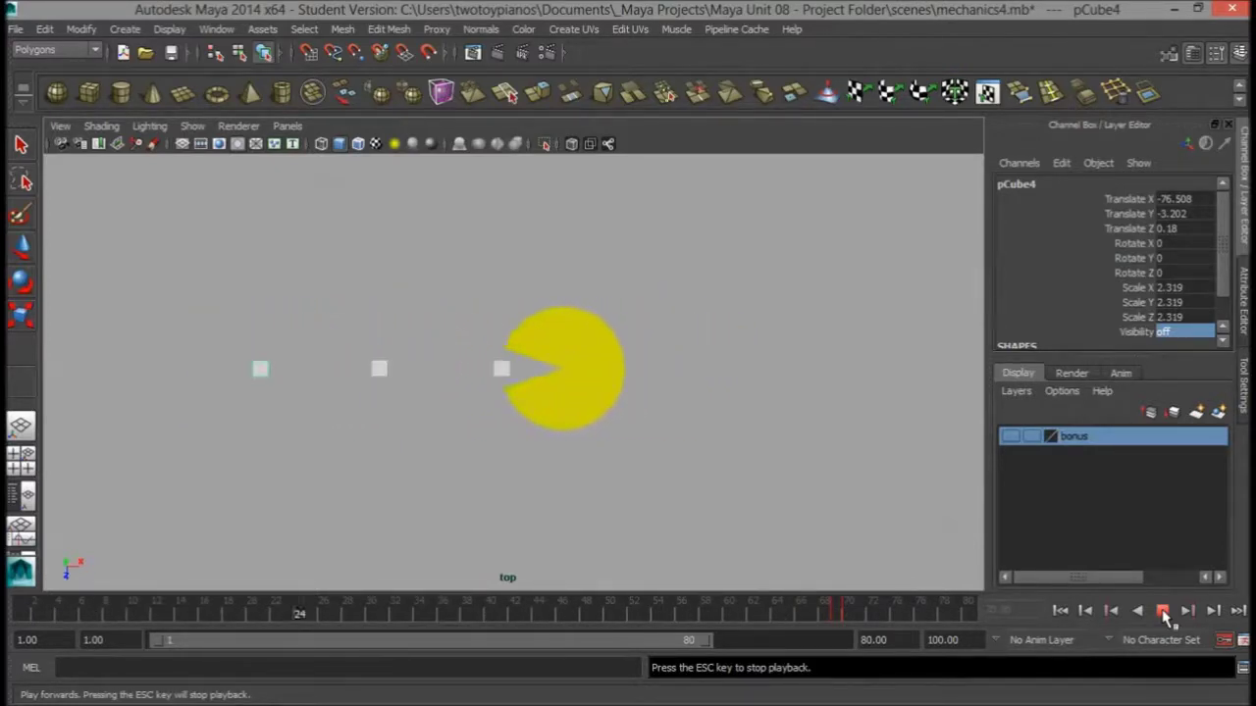
left_click(1163, 611)
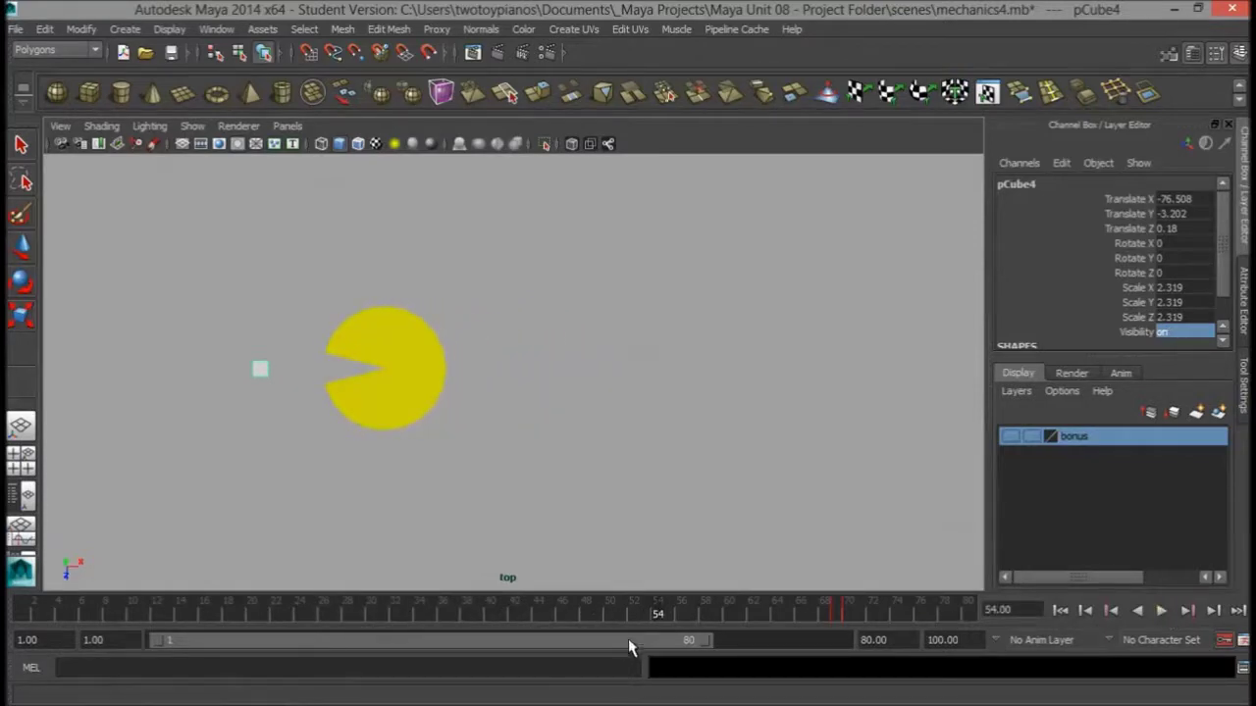
left_click_drag(644, 611, 25, 637)
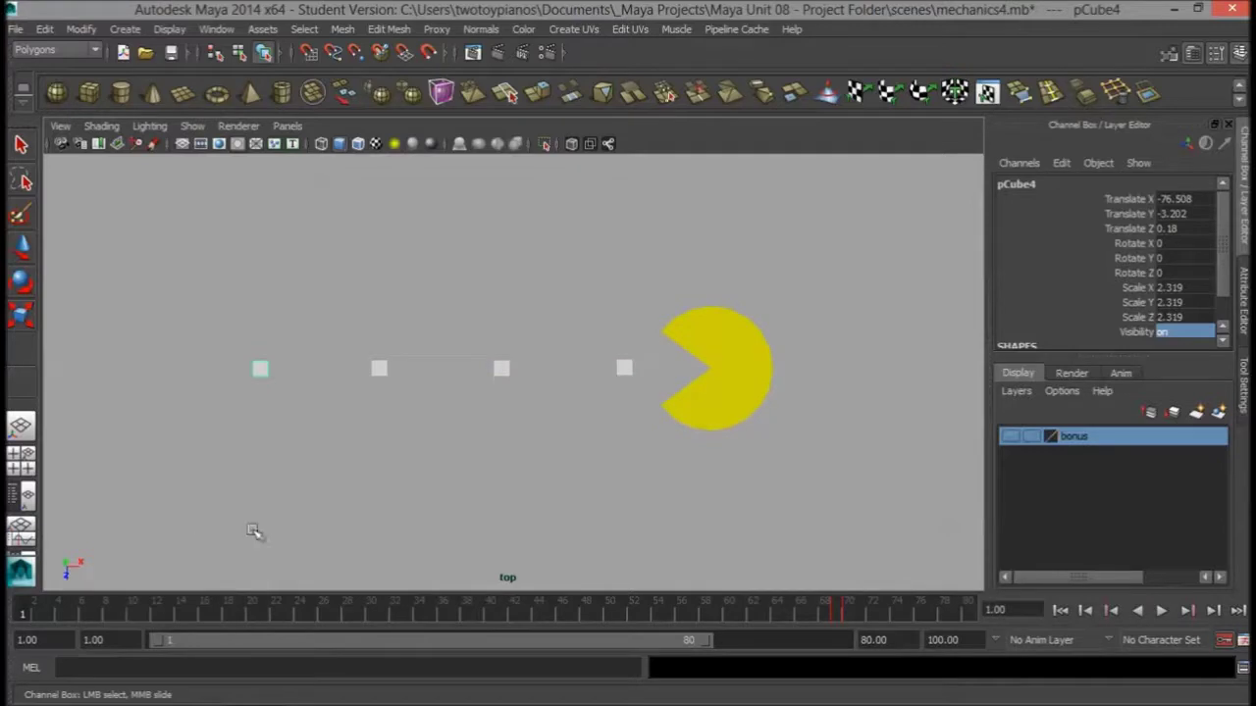